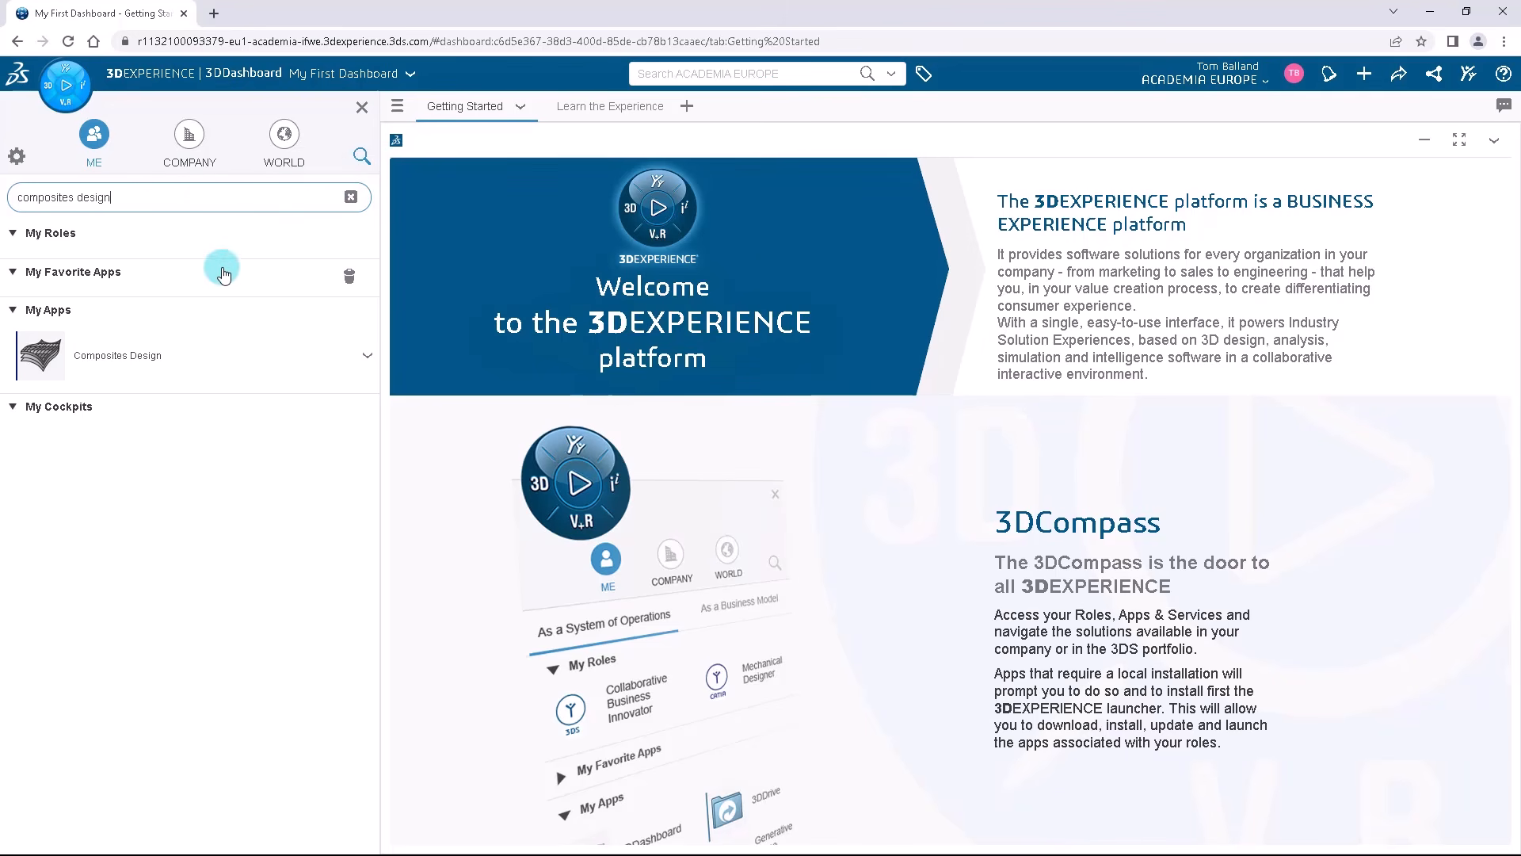
Launch the Composites Design app and dismiss the creation of a new 3D Part.
{"action": "left_click", "coordinate": [193, 368]}
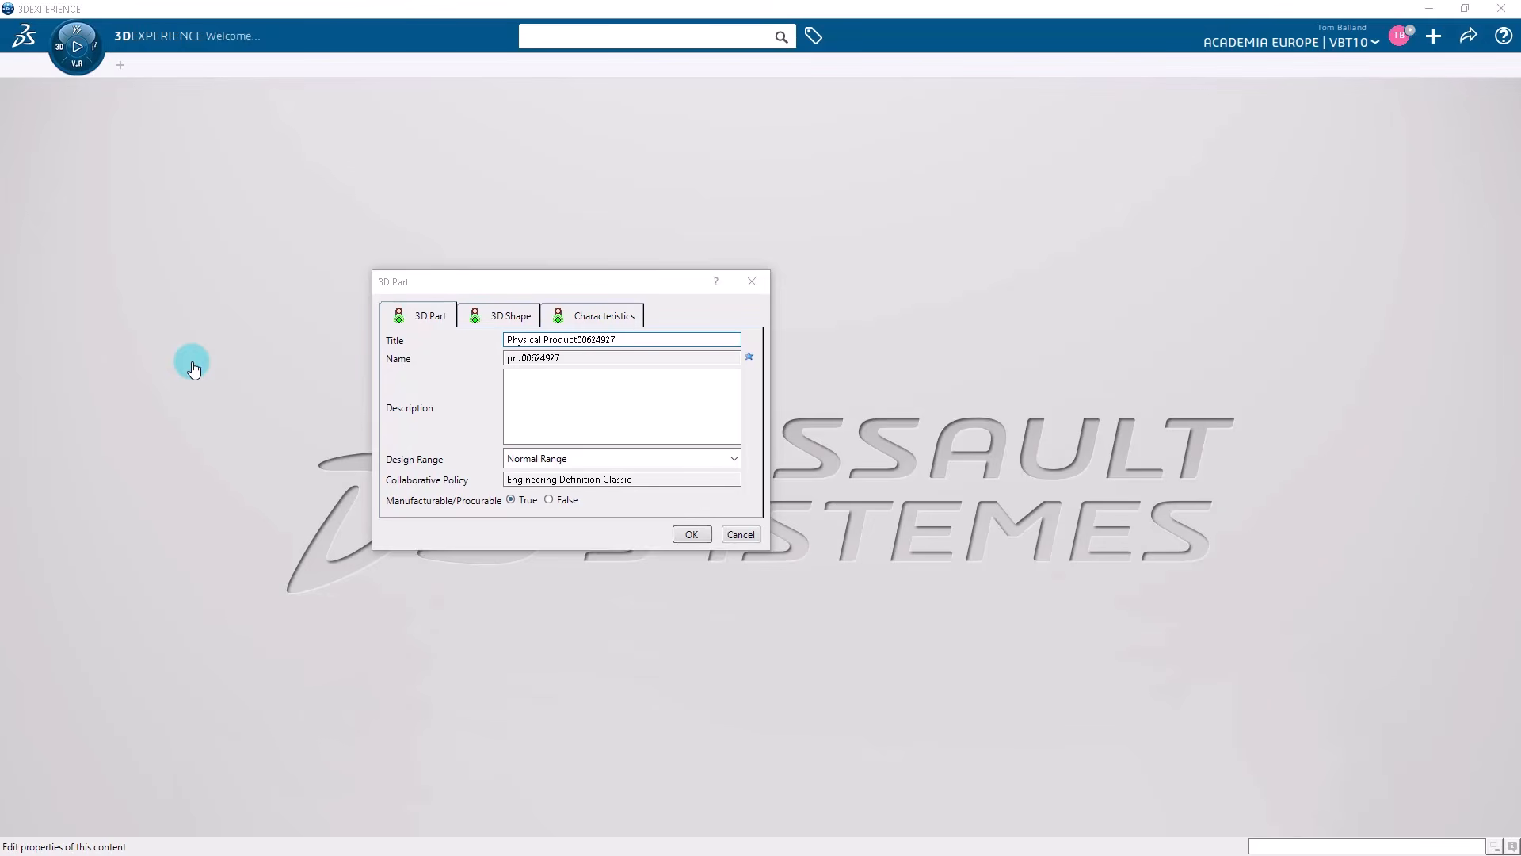
{"action": "left_click", "coordinate": [752, 282]}
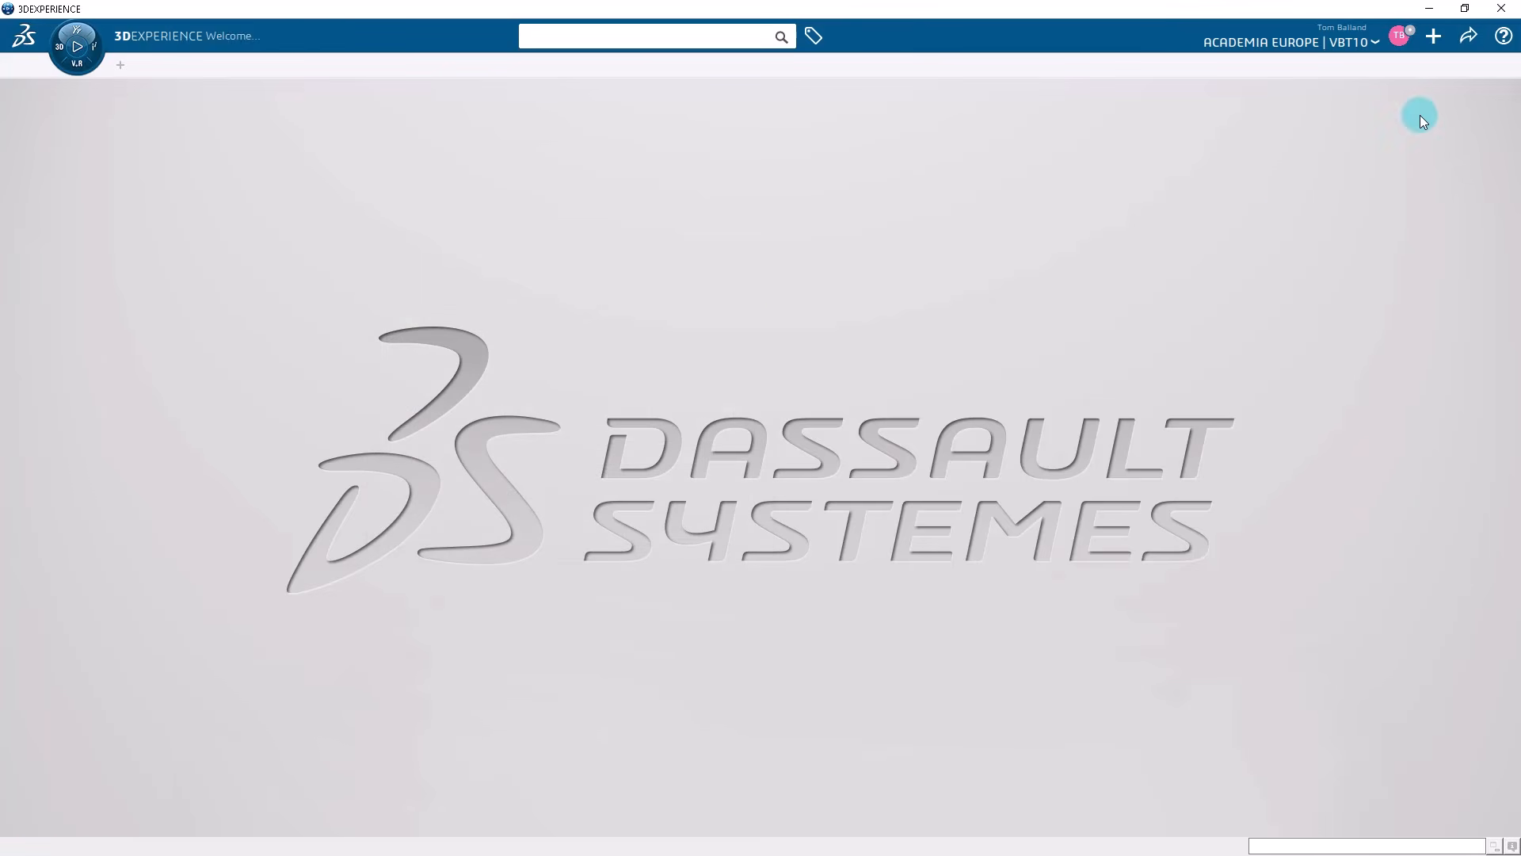
Import Engine_Blade.3dxml from disk as new in 3DXML with authoring format, leaving the duplication string empty, and close the operation report.
{"action": "left_click", "coordinate": [1434, 37]}
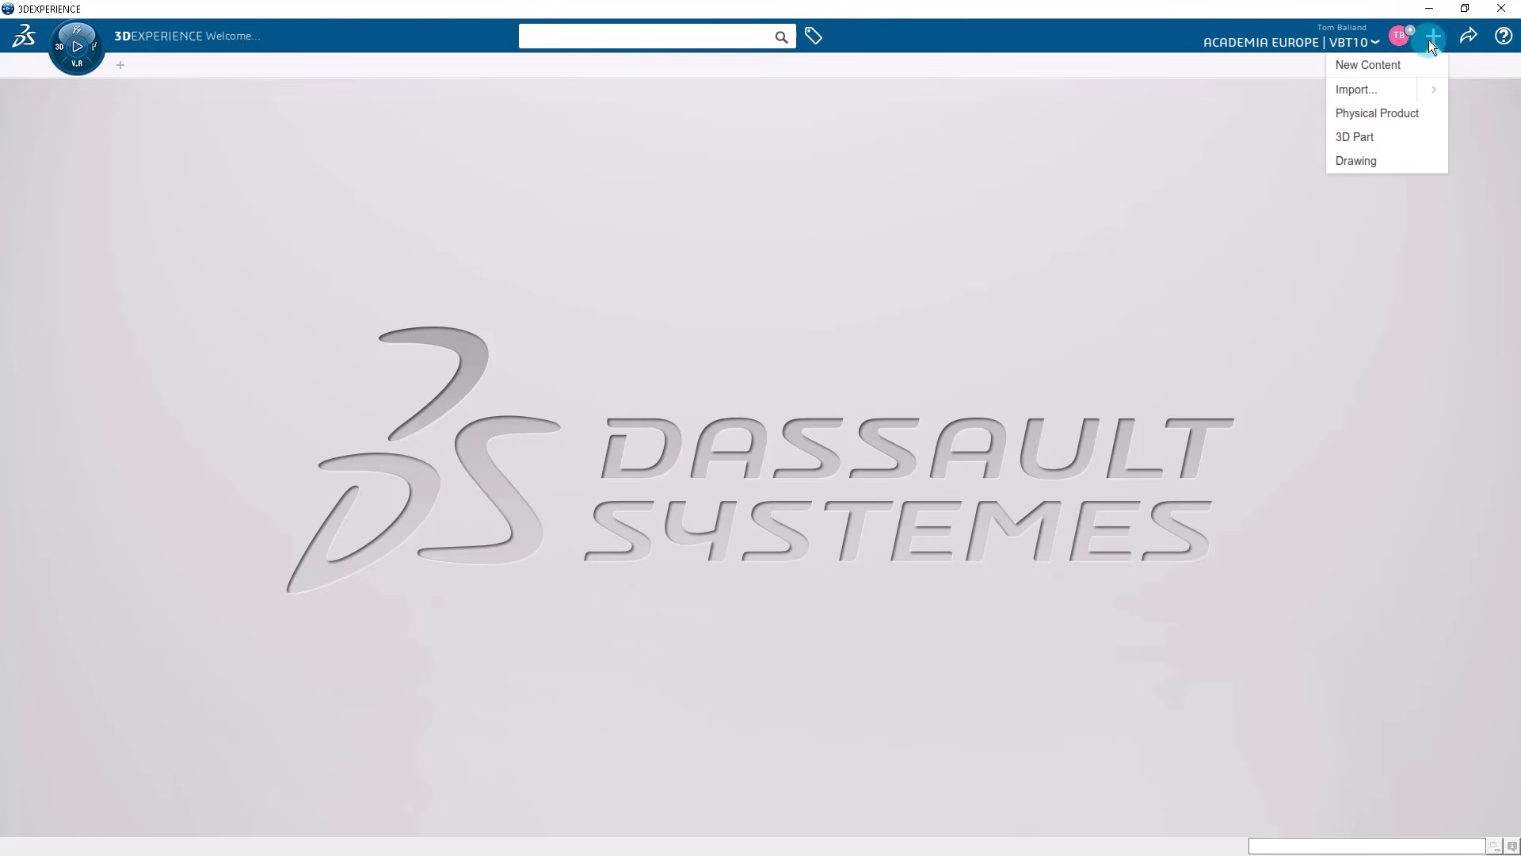
{"action": "left_click", "coordinate": [1376, 90]}
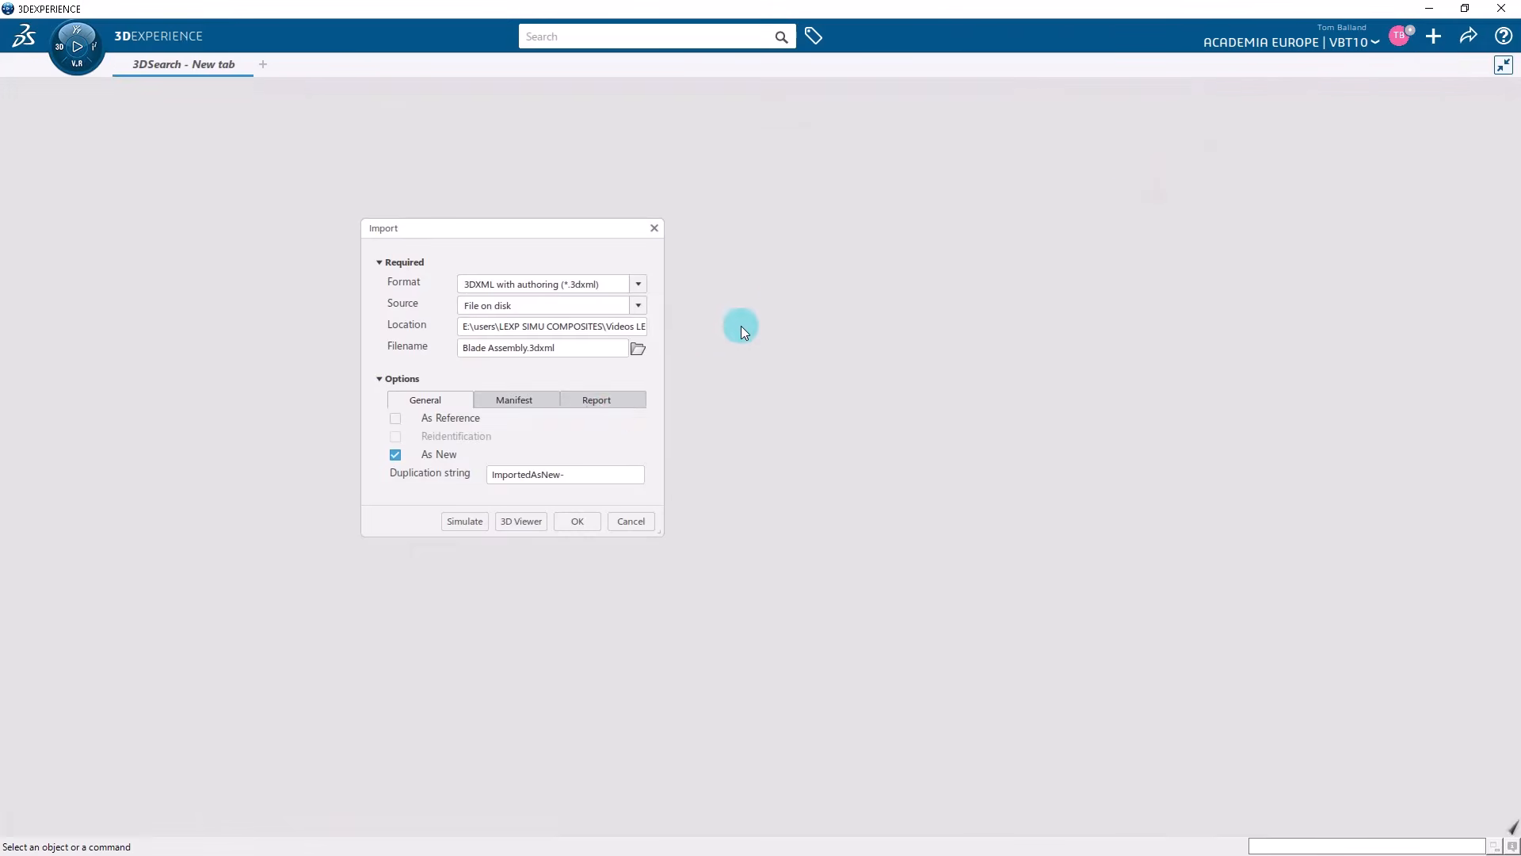
{"action": "left_click_drag", "start_coordinate": [581, 471], "coordinate": [483, 460]}
{"action": "key", "text": "Delete"}
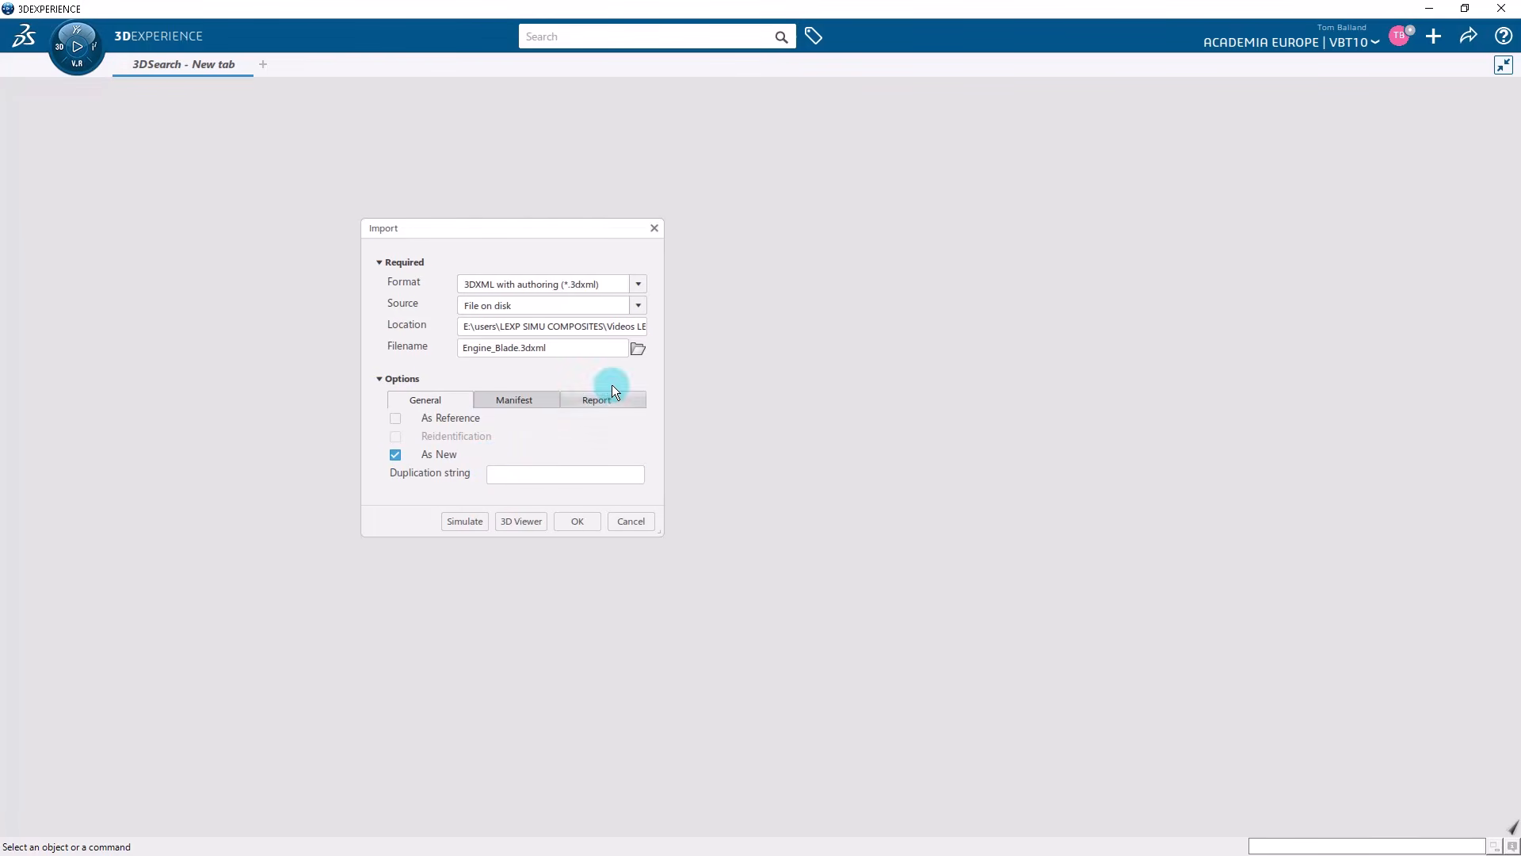
{"action": "left_click", "coordinate": [639, 349]}
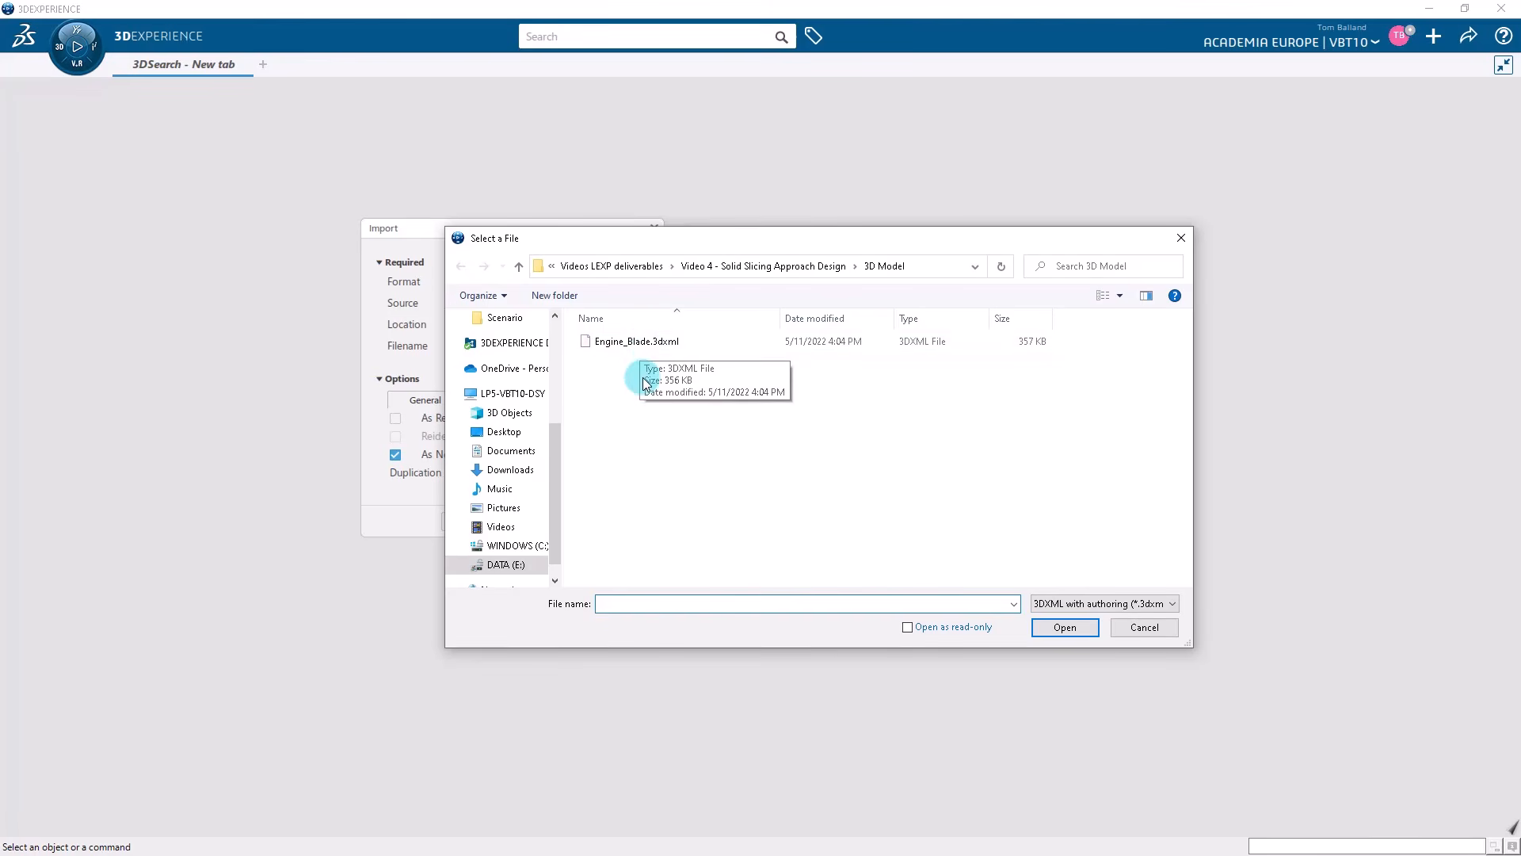
{"action": "left_click", "coordinate": [653, 349]}
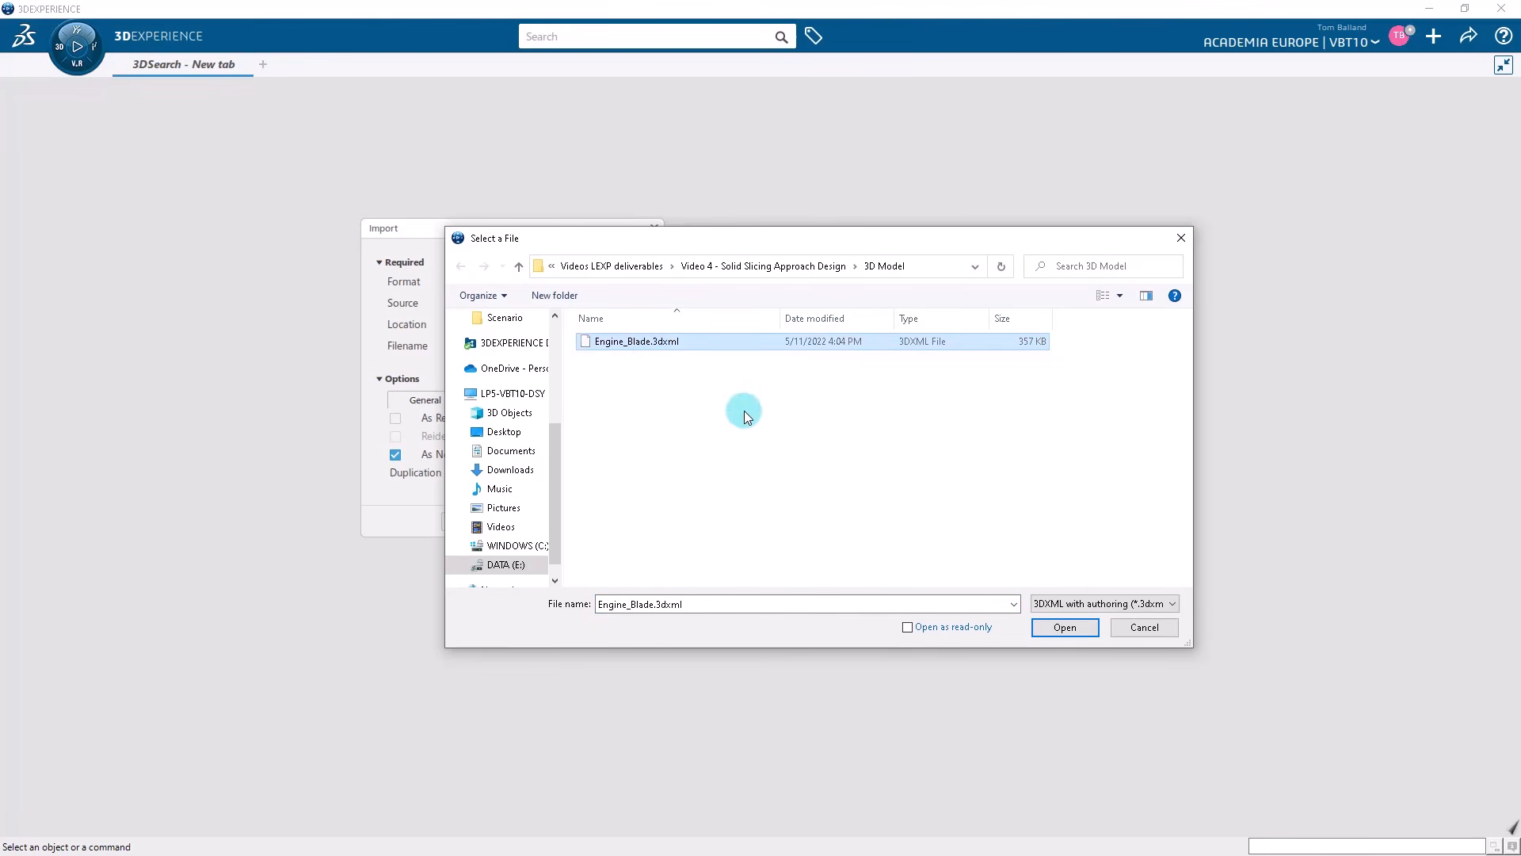
{"action": "left_click", "coordinate": [1053, 632]}
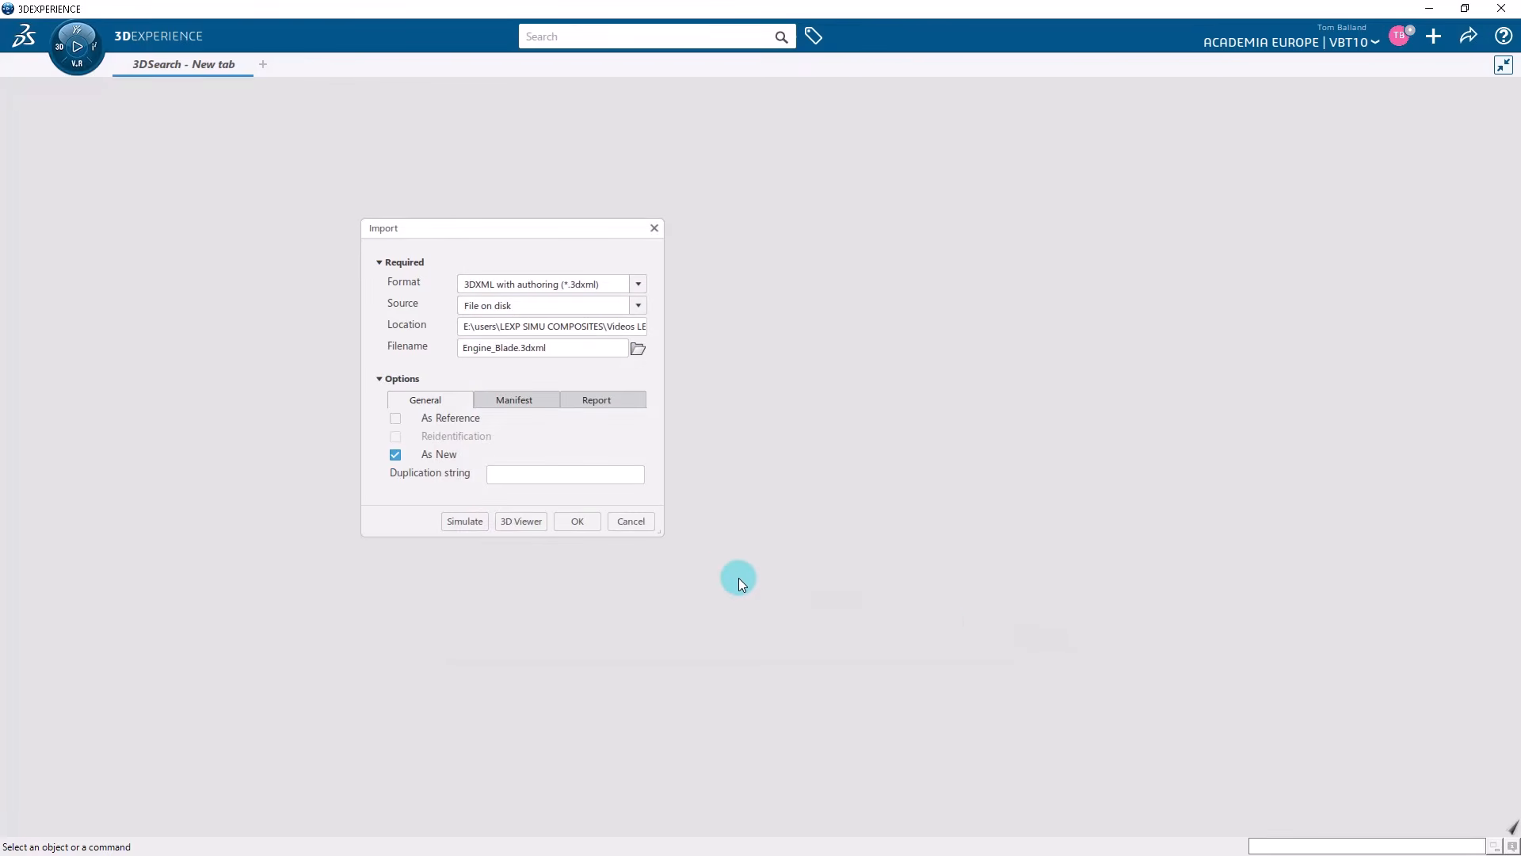
{"action": "left_click", "coordinate": [588, 520]}
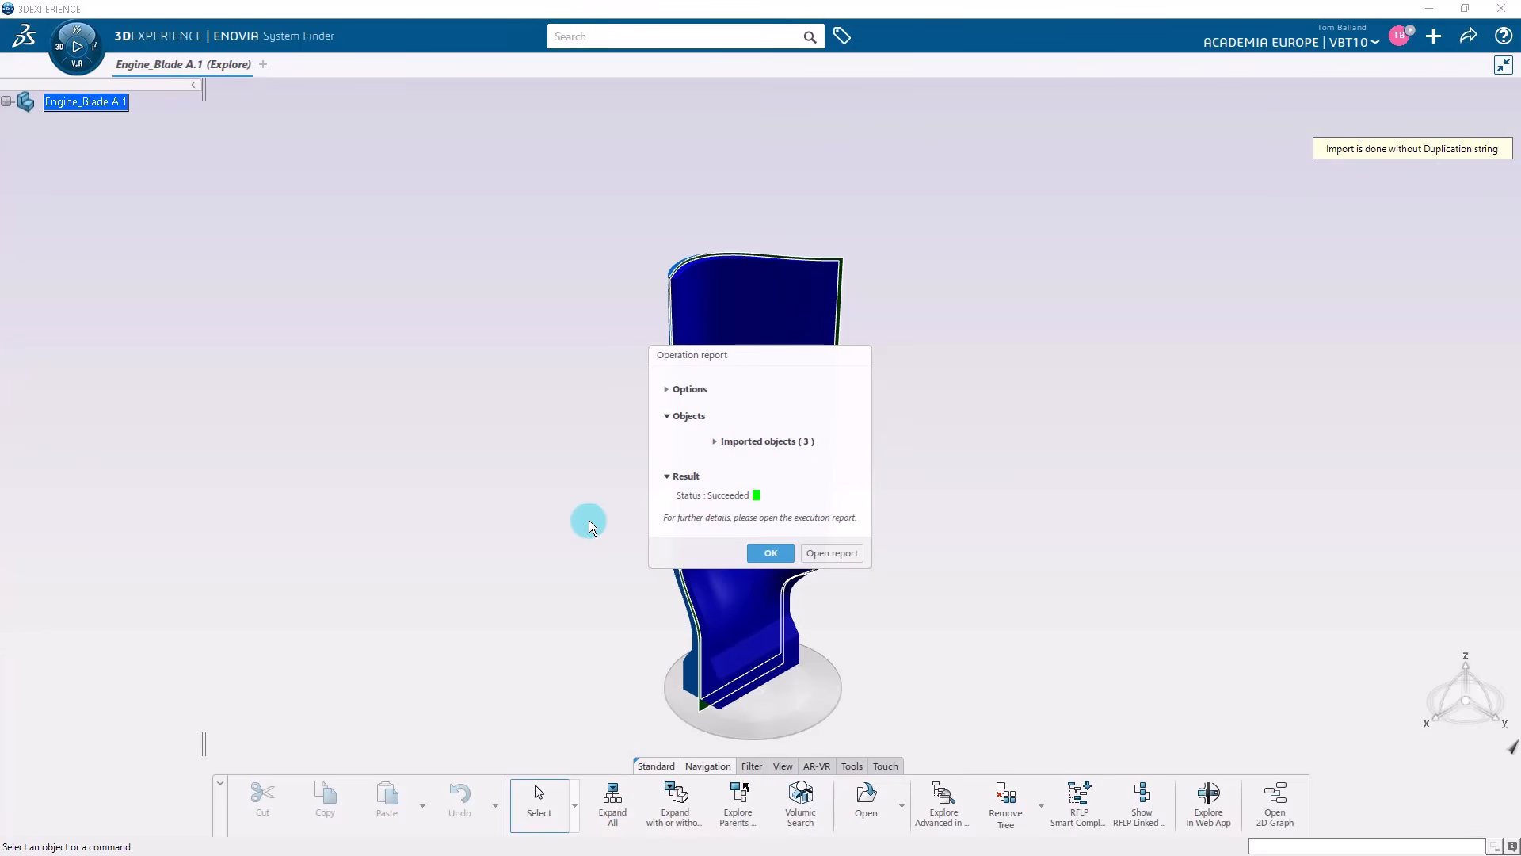
{"action": "left_click", "coordinate": [769, 553]}
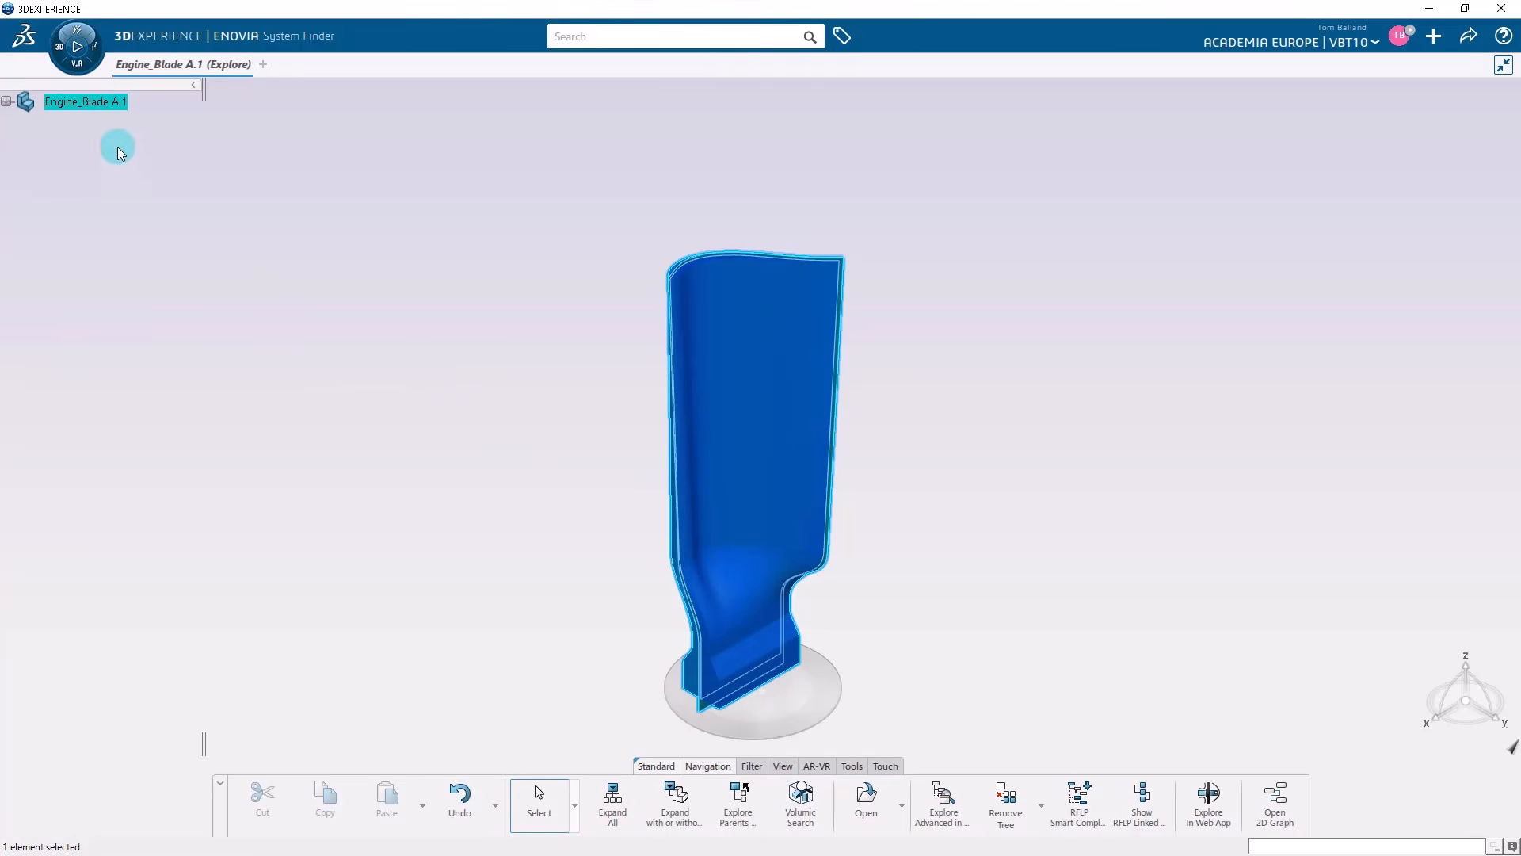
Open the imported Engine_Blade product for editing in Composites Design.
{"action": "right_click", "coordinate": [90, 109]}
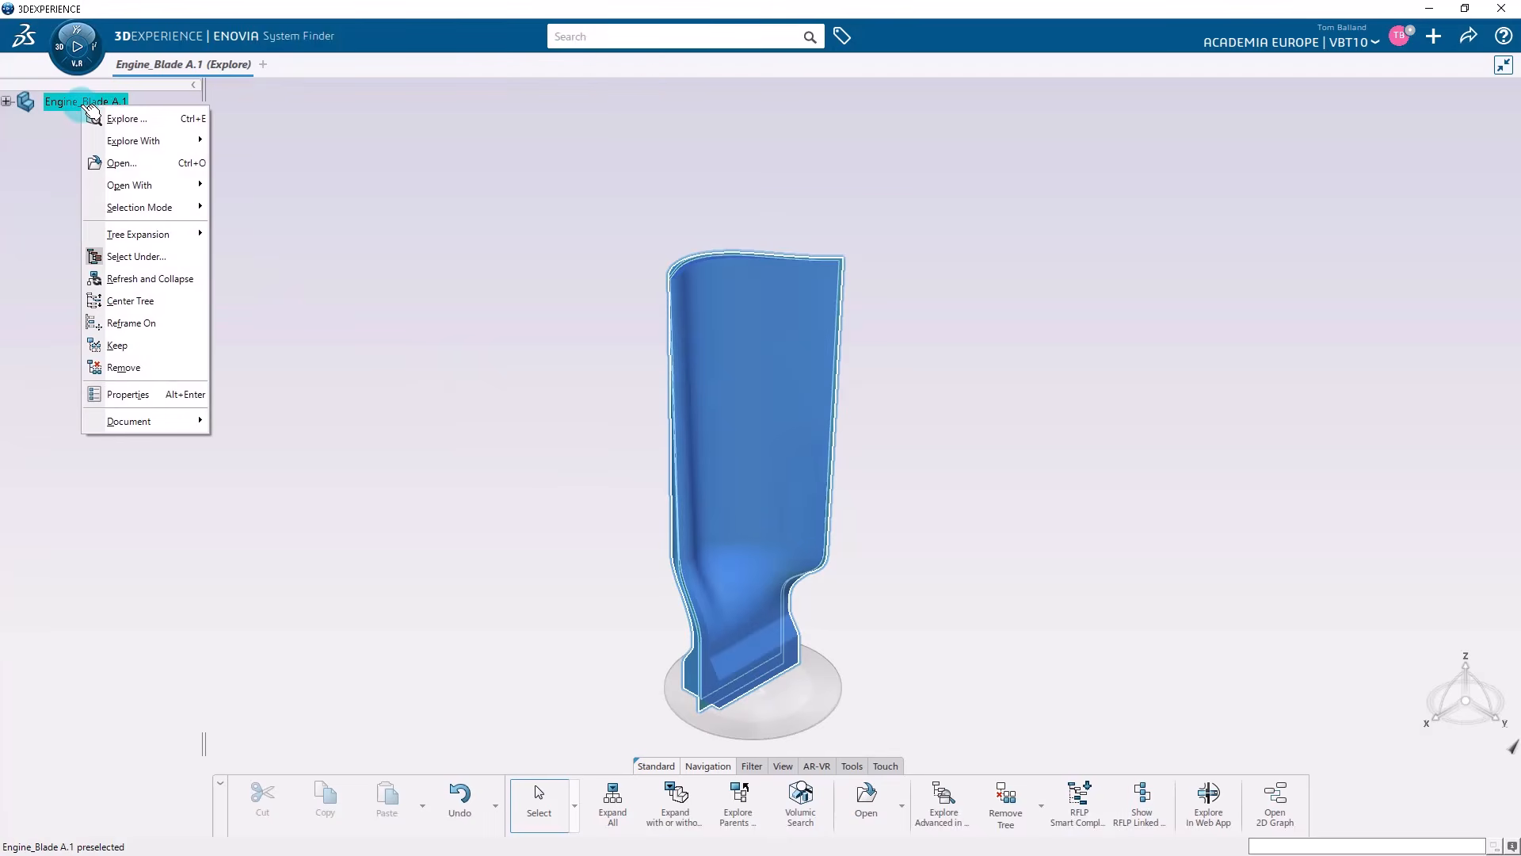
{"action": "left_click", "coordinate": [119, 164]}
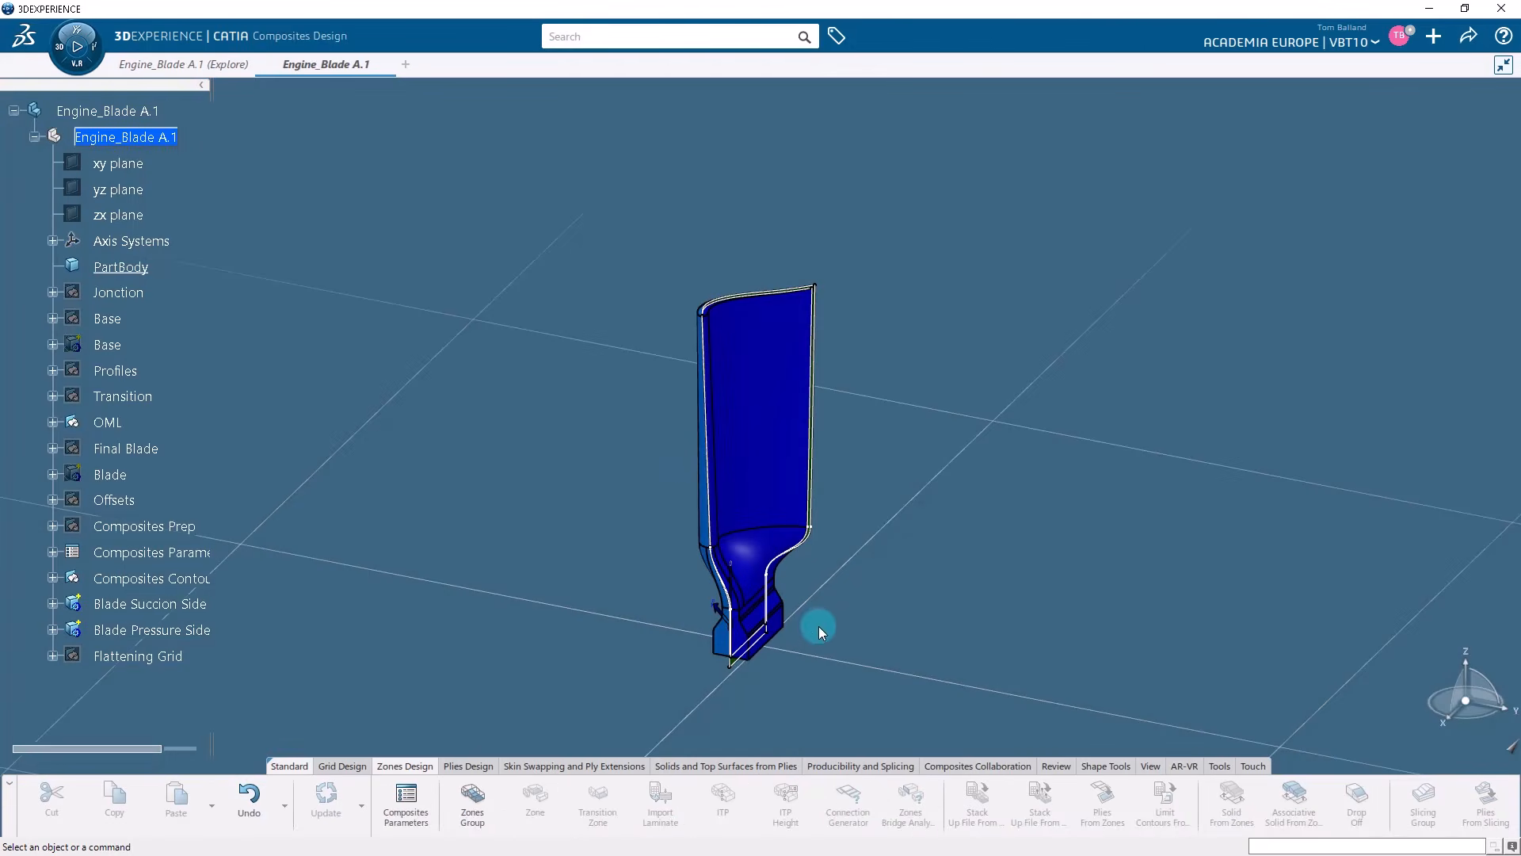
{"action": "mouse_move", "coordinate": [816, 625]}
{"action": "middle_mouse_down"}
{"action": "mouse_move", "coordinate": [752, 537]}
{"action": "mouse_move", "coordinate": [838, 404]}
{"action": "mouse_move", "coordinate": [981, 320]}
{"action": "mouse_move", "coordinate": [907, 557]}
{"action": "mouse_move", "coordinate": [1066, 449]}
{"action": "mouse_move", "coordinate": [1083, 356]}
{"action": "mouse_move", "coordinate": [1124, 475]}
{"action": "mouse_move", "coordinate": [801, 606]}
{"action": "mouse_move", "coordinate": [677, 221]}
{"action": "mouse_move", "coordinate": [625, 316]}
{"action": "mouse_move", "coordinate": [587, 533]}
{"action": "mouse_move", "coordinate": [595, 600]}
{"action": "middle_mouse_up"}
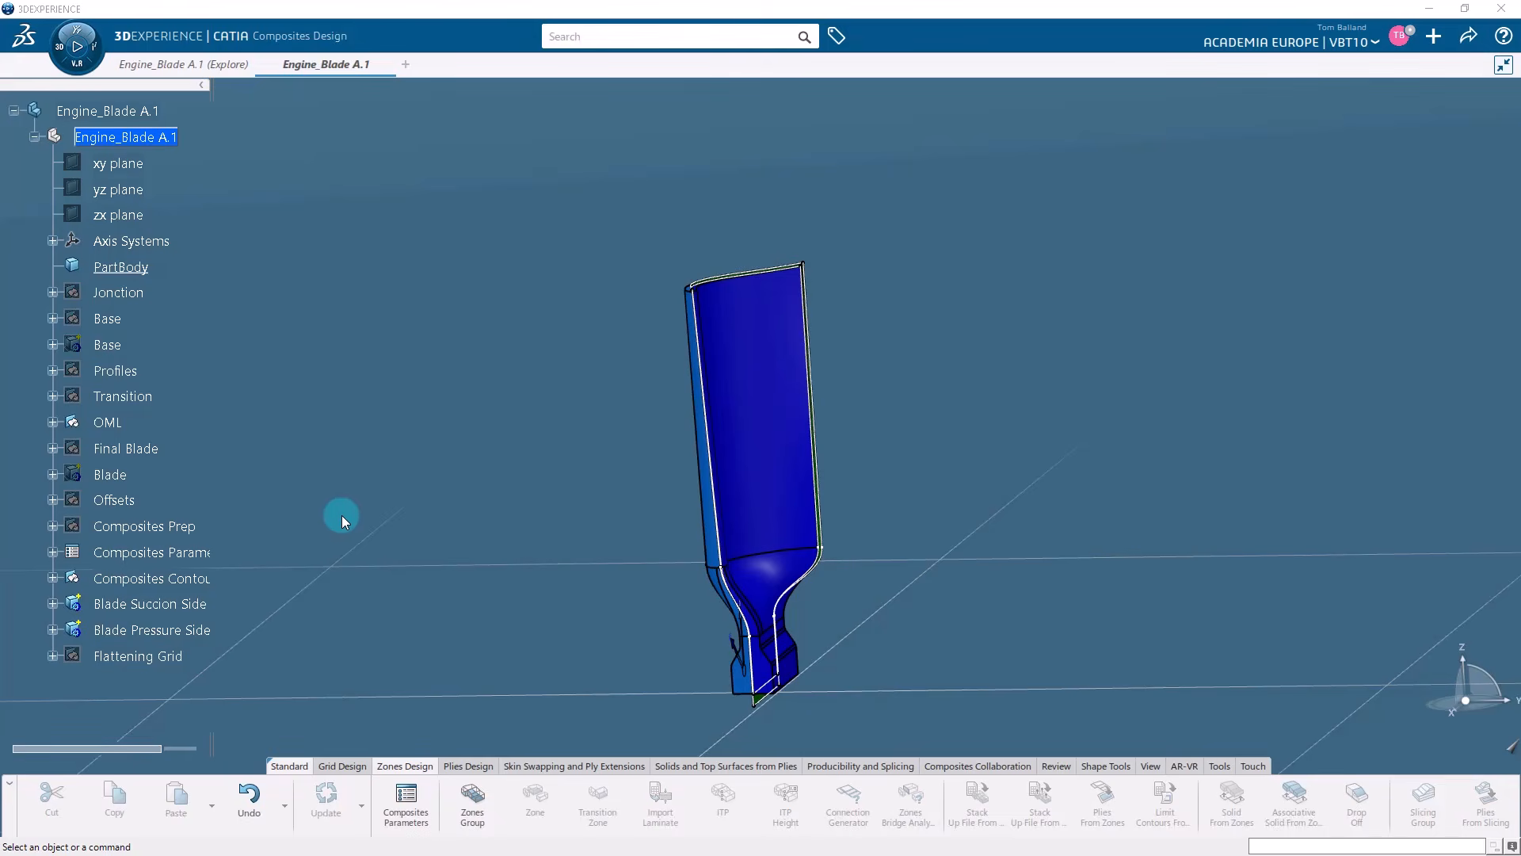
Create a zones group on the OML surface from the OML geometrical set, using Rosette.1 and the default draping direction.
{"action": "left_click", "coordinate": [482, 797]}
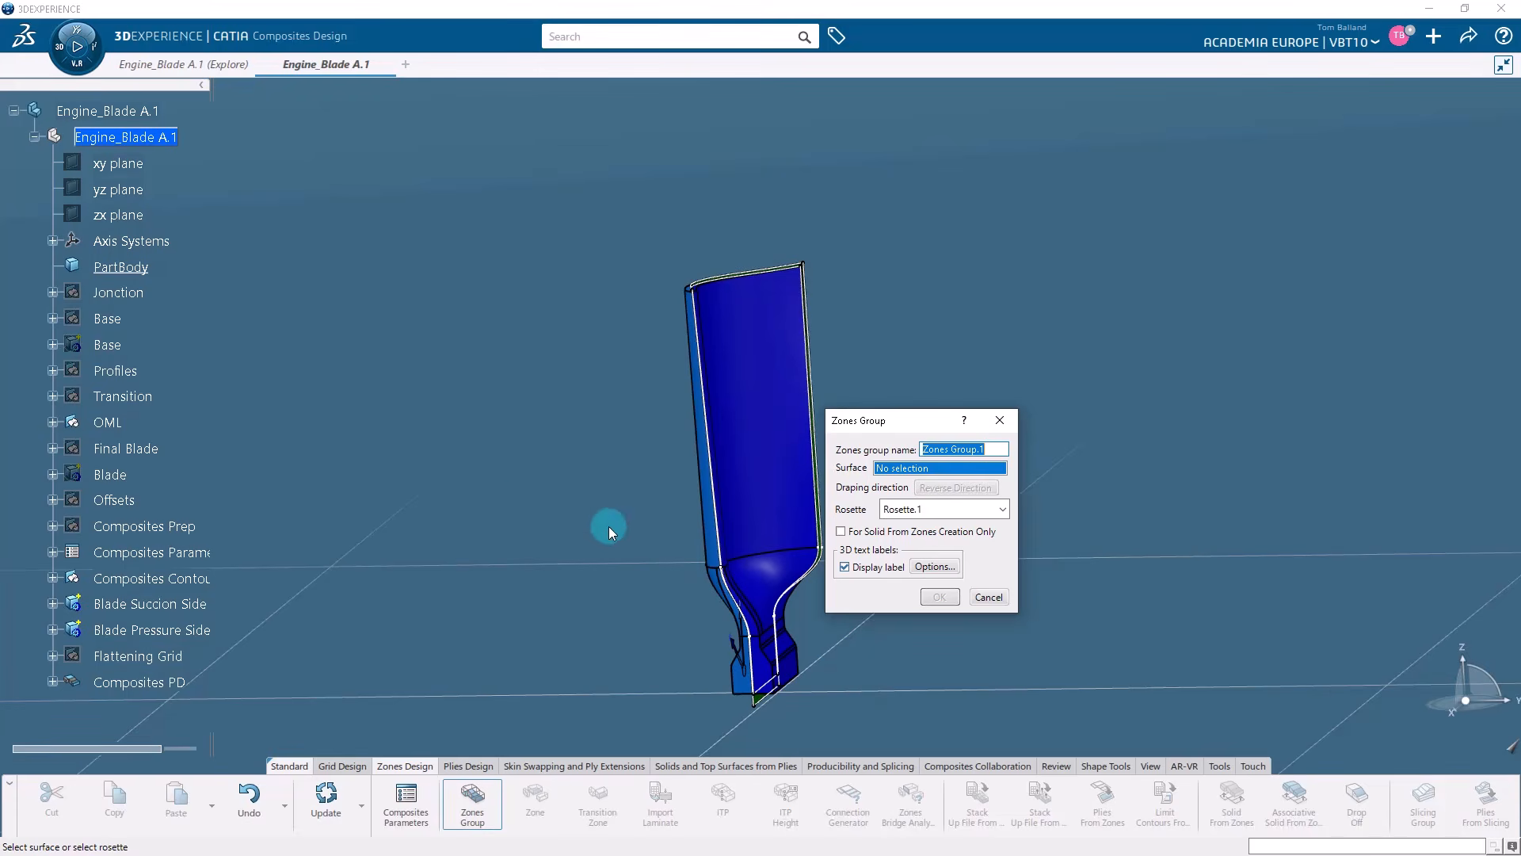
{"action": "left_click", "coordinate": [110, 421]}
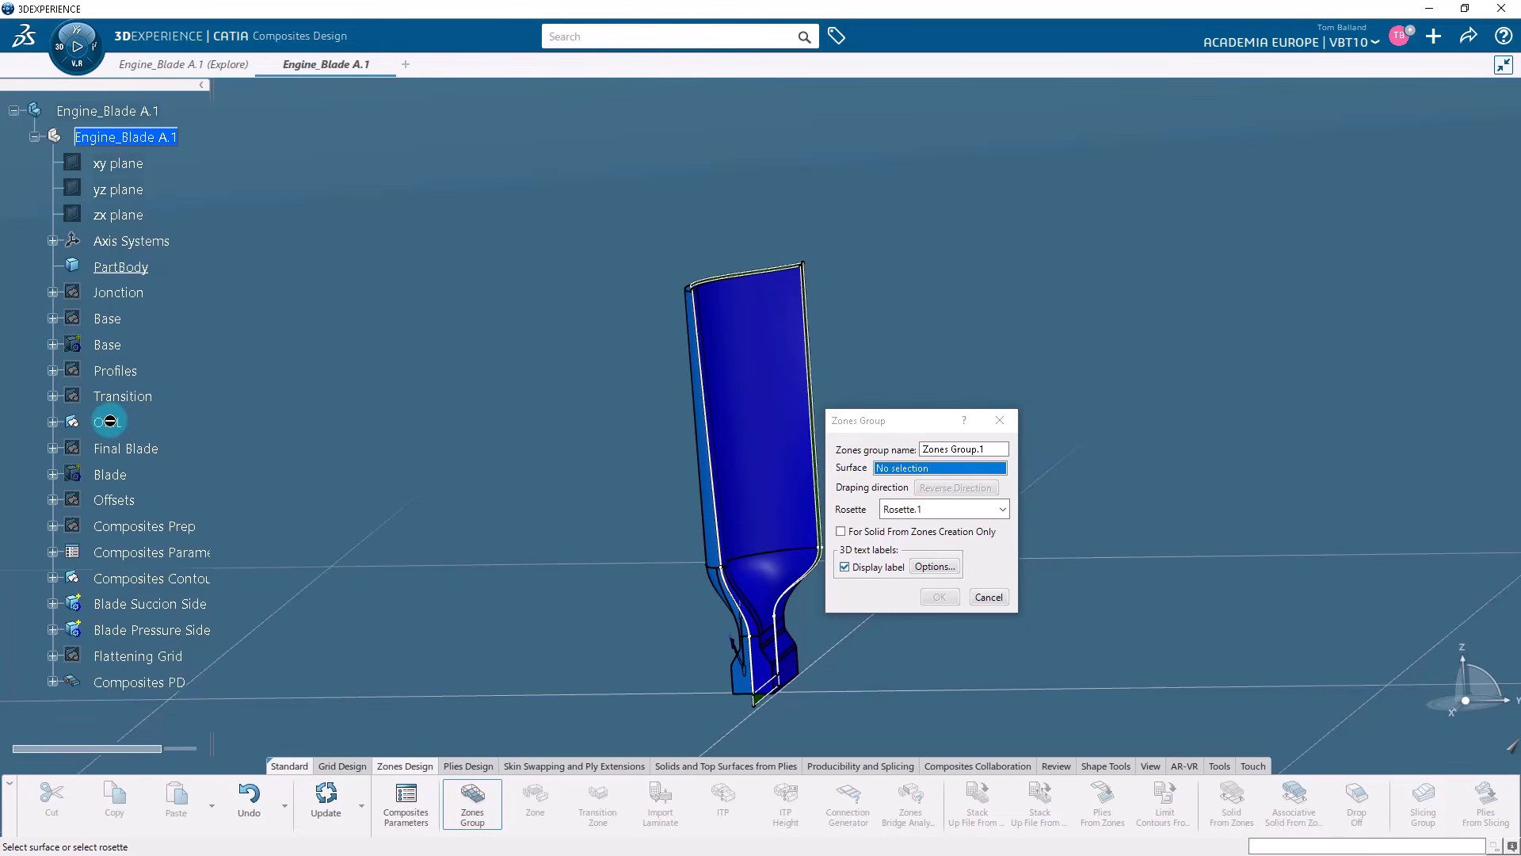
{"action": "left_click", "coordinate": [53, 422]}
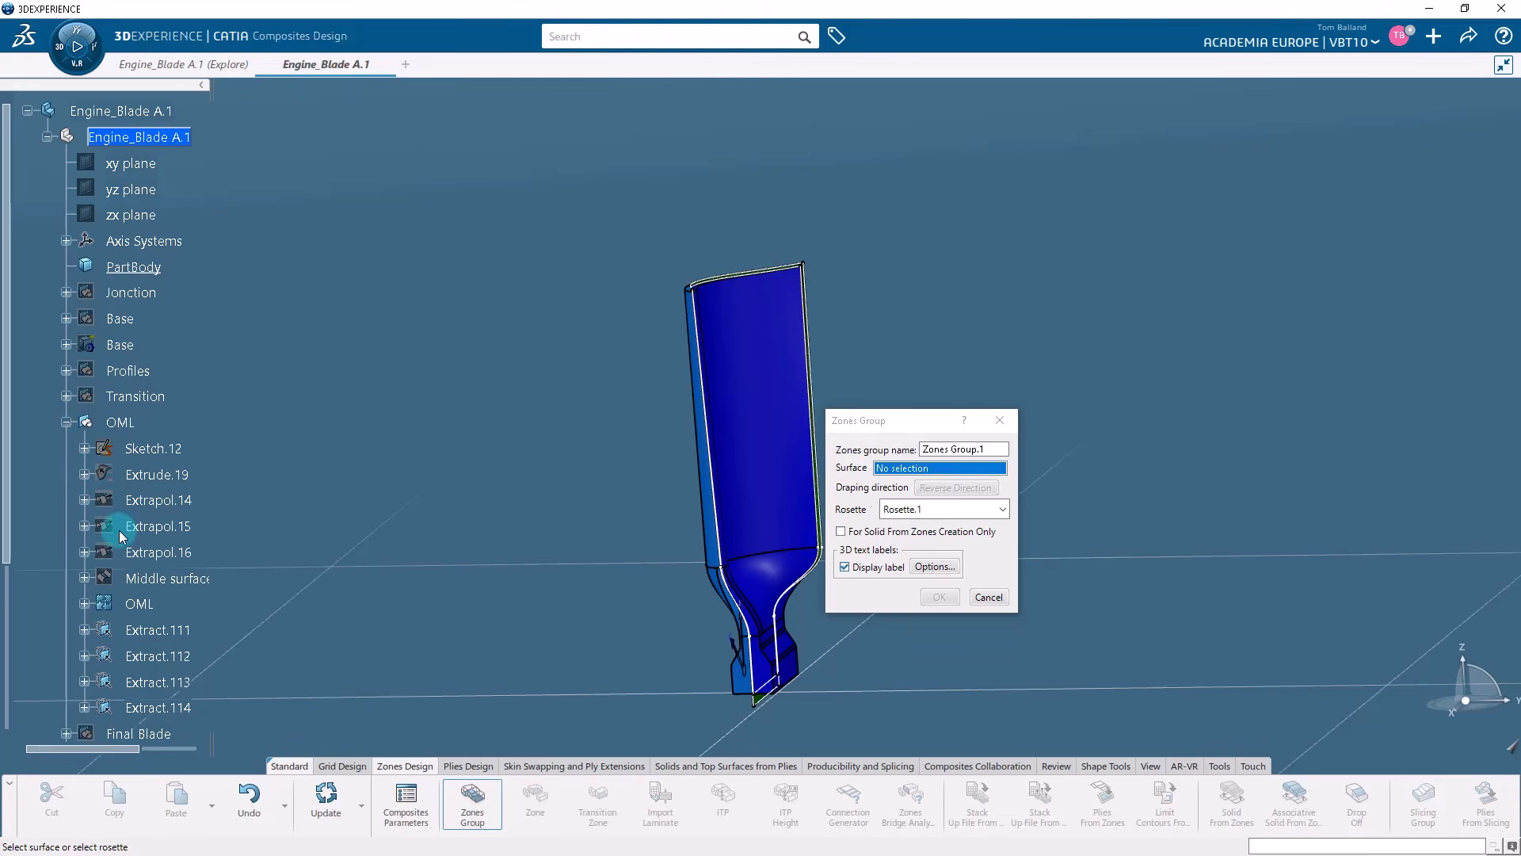
{"action": "left_click", "coordinate": [139, 604]}
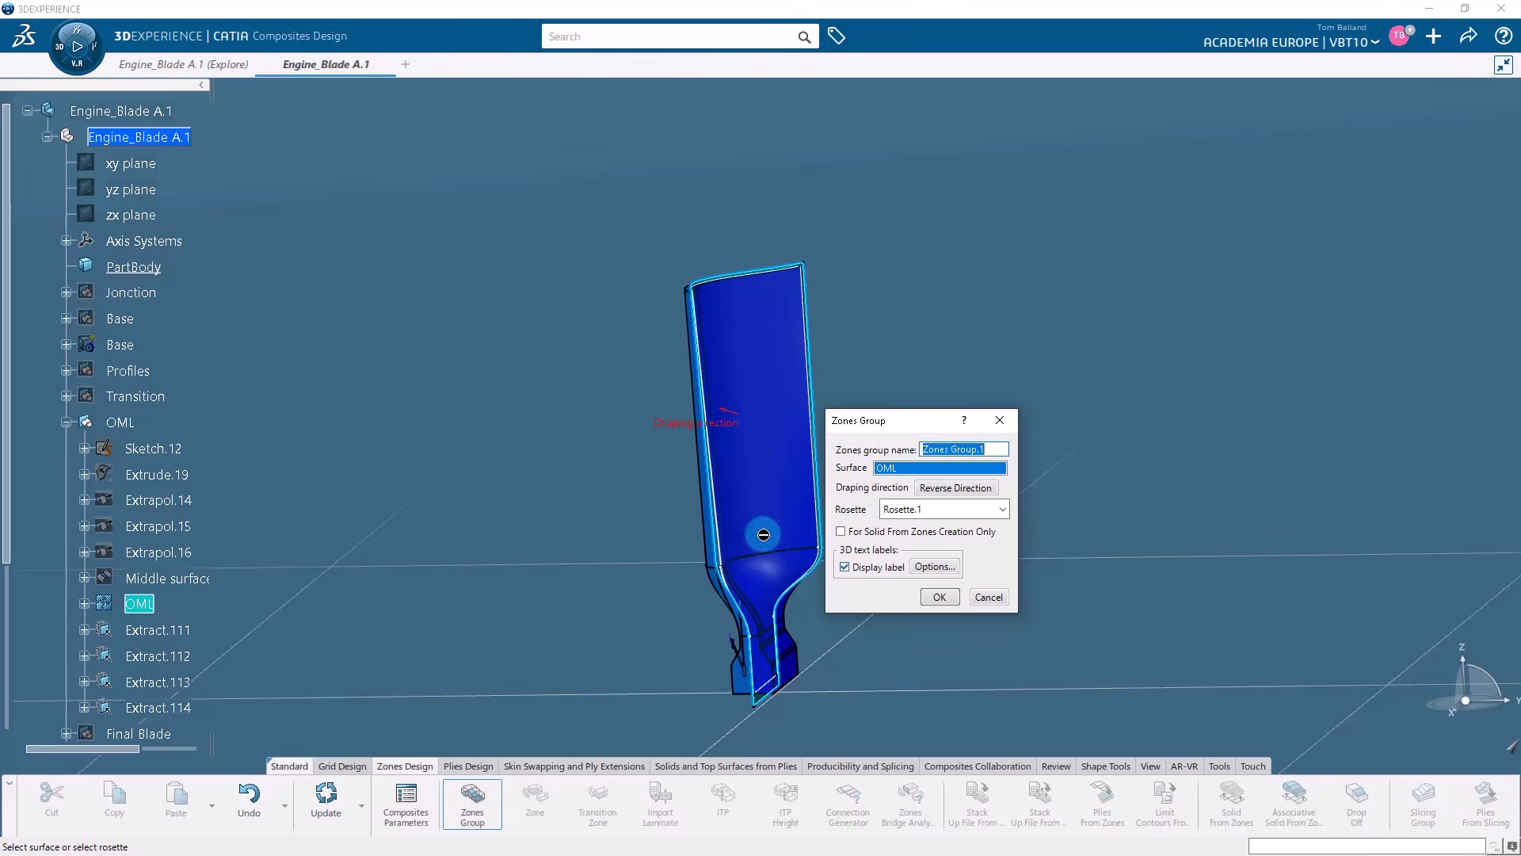
{"action": "middle_click_drag", "start_coordinate": [605, 543], "coordinate": [878, 559]}
{"action": "middle_click_drag", "start_coordinate": [739, 254], "coordinate": [526, 240]}
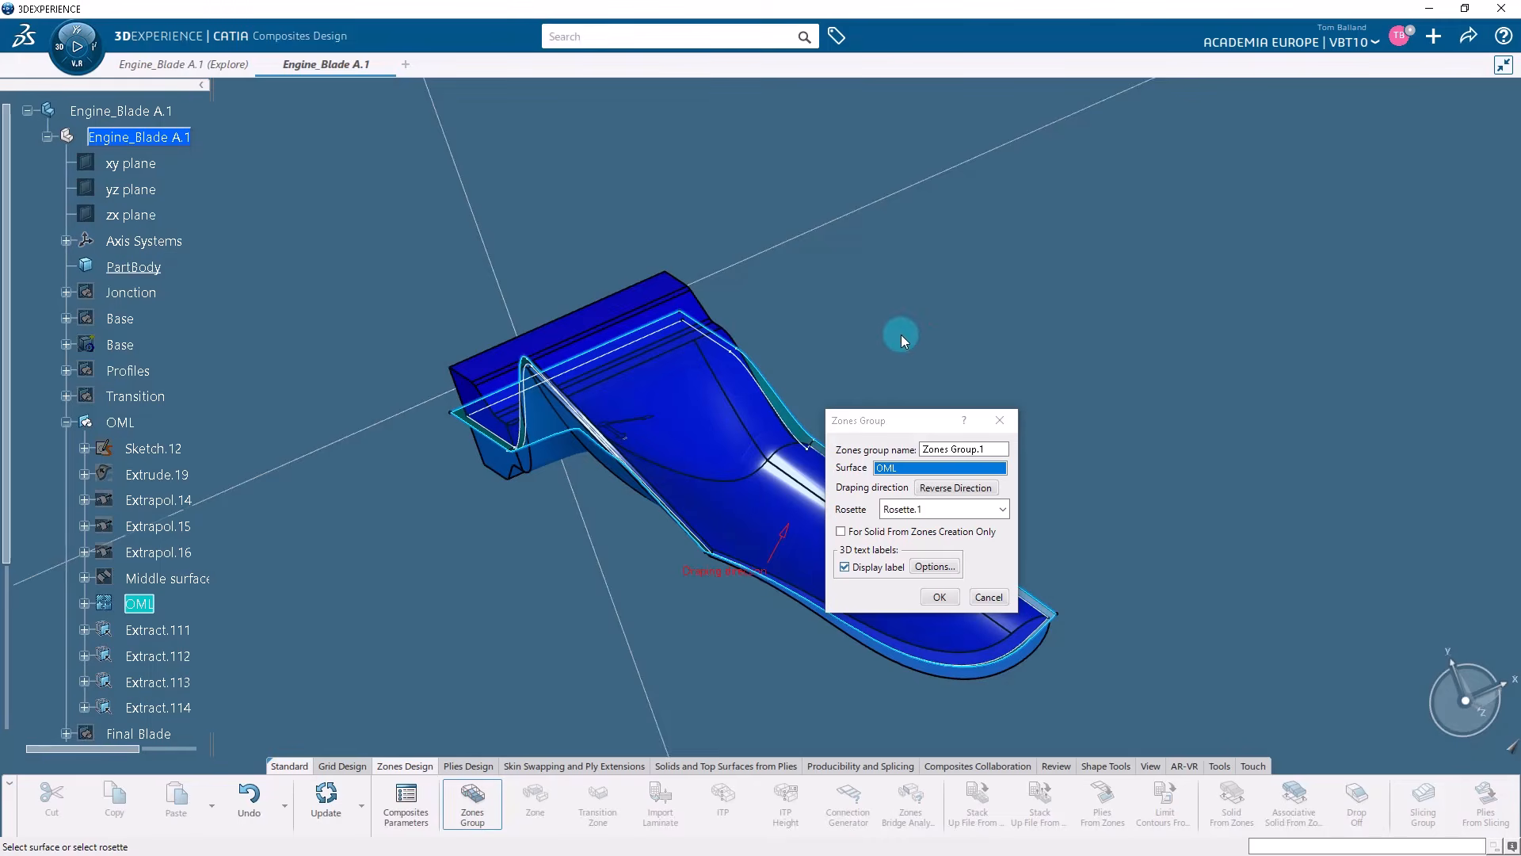
{"action": "middle_click_drag", "start_coordinate": [901, 334], "coordinate": [836, 353]}
{"action": "left_click_drag", "start_coordinate": [892, 411], "coordinate": [996, 305]}
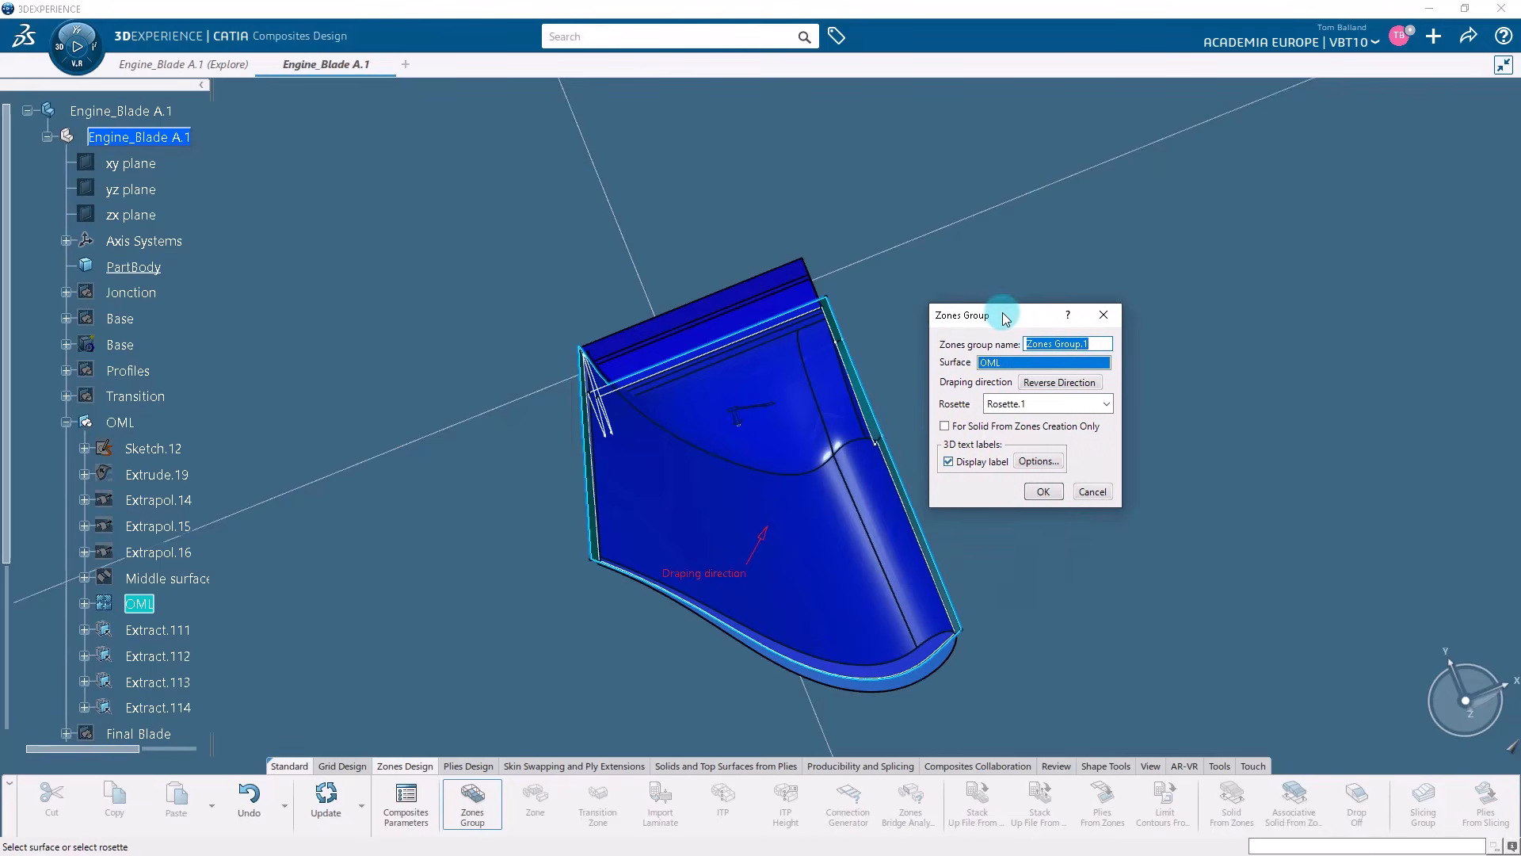
{"action": "left_click", "coordinate": [1106, 403]}
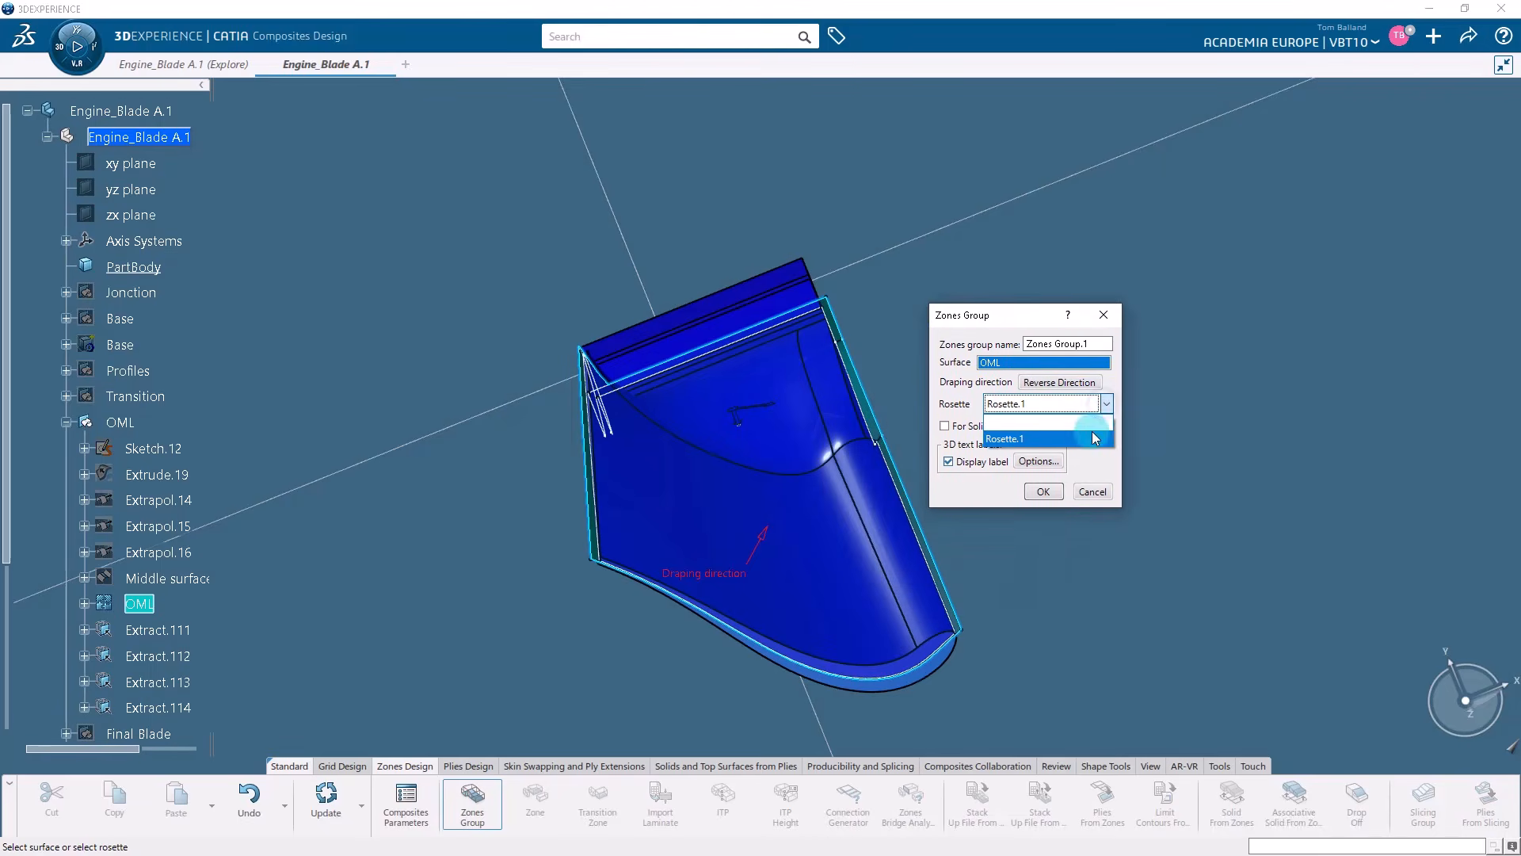
{"action": "left_click", "coordinate": [1092, 439]}
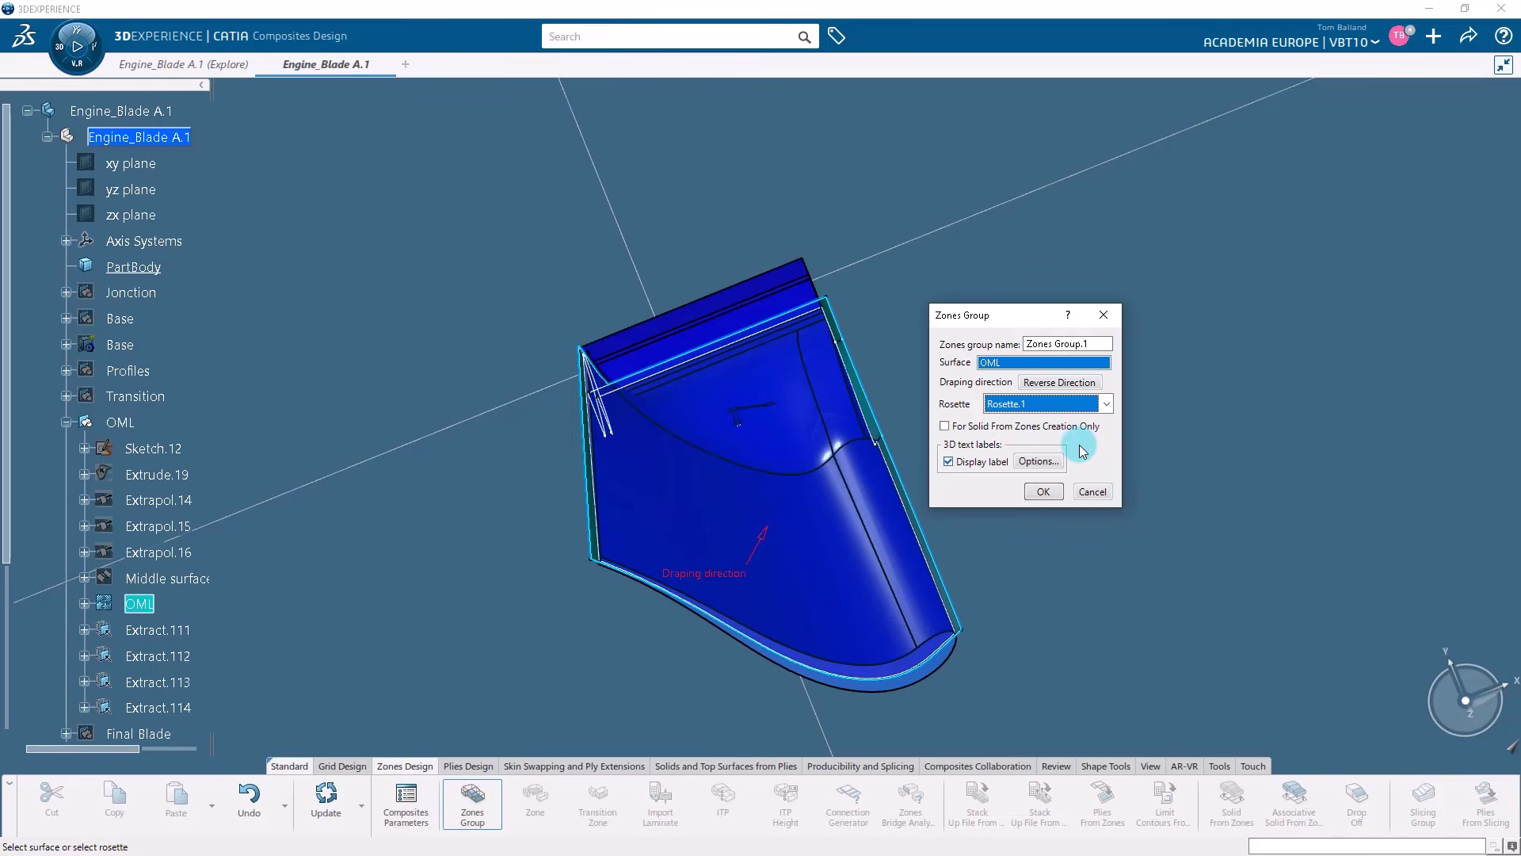
{"action": "left_click", "coordinate": [1043, 491]}
Collapse the OML set and select Zones Group.1 under Composites PD in the tree.
{"action": "middle_click_drag", "start_coordinate": [967, 475], "coordinate": [1006, 564]}
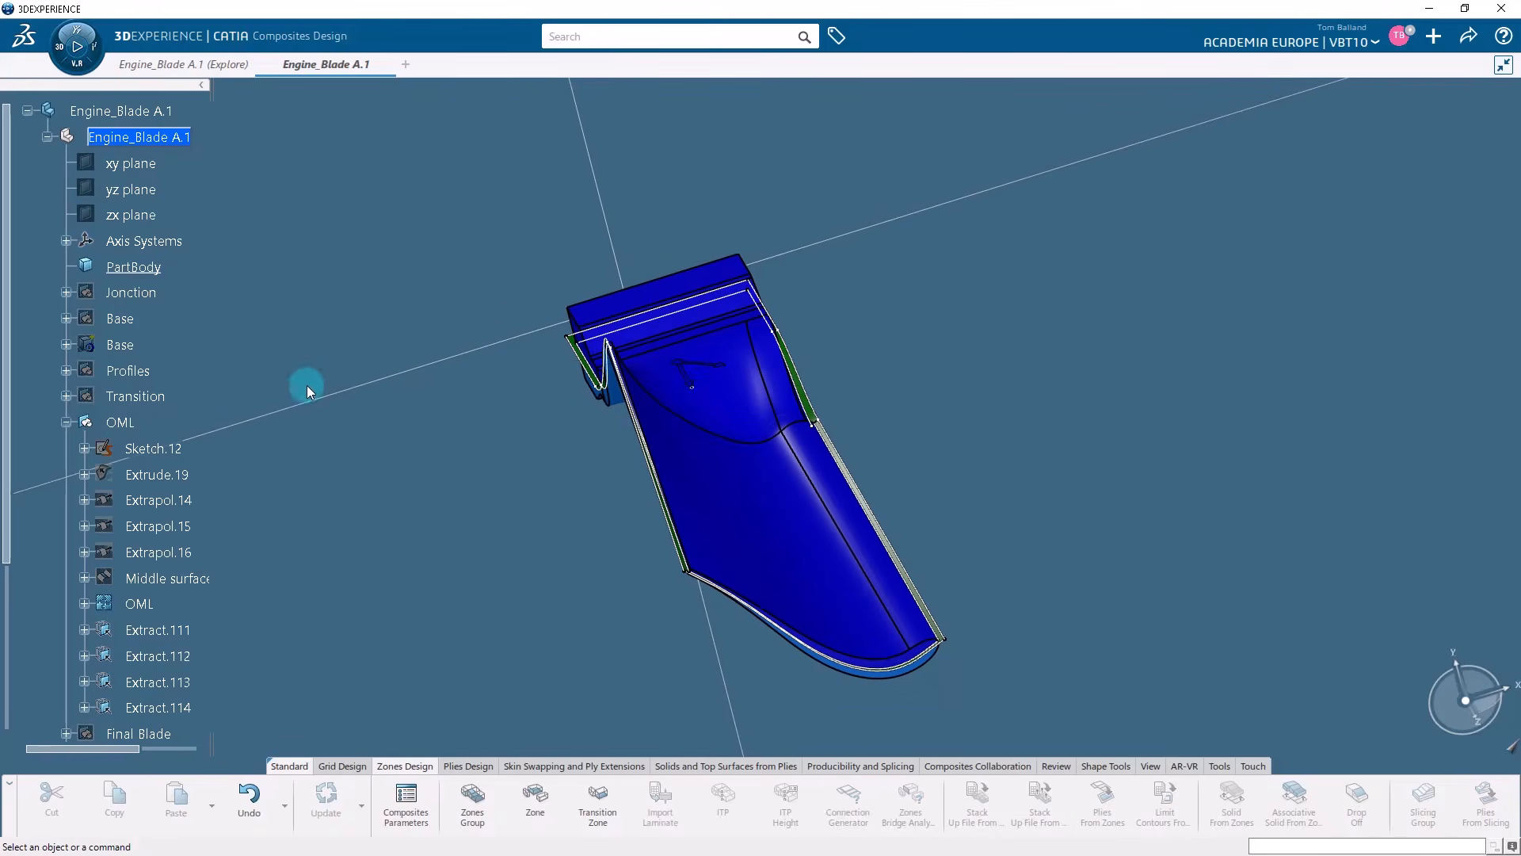
{"action": "left_click", "coordinate": [67, 423]}
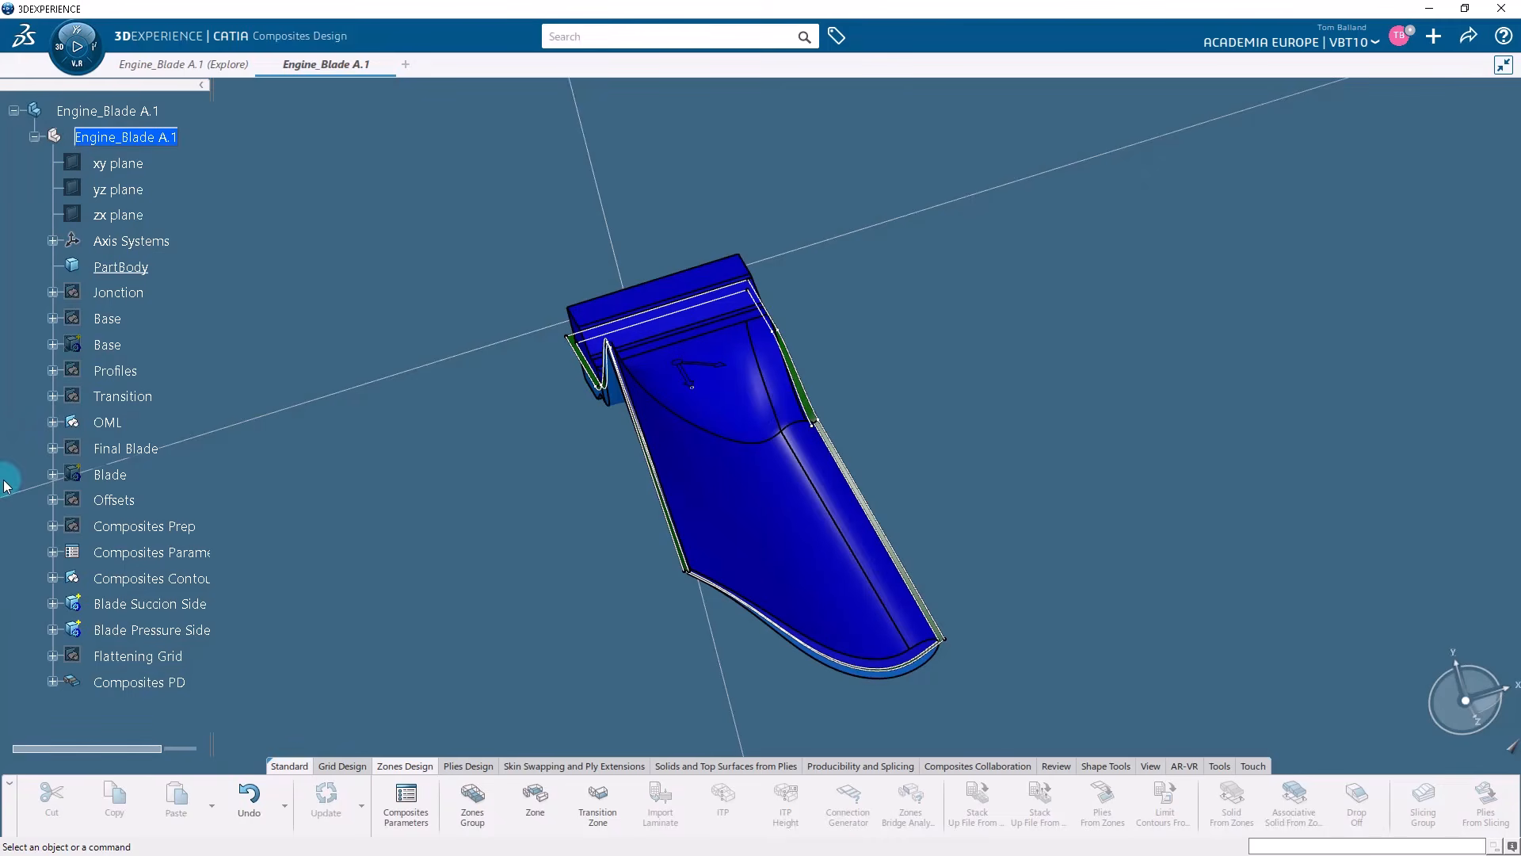
{"action": "left_click", "coordinate": [52, 680]}
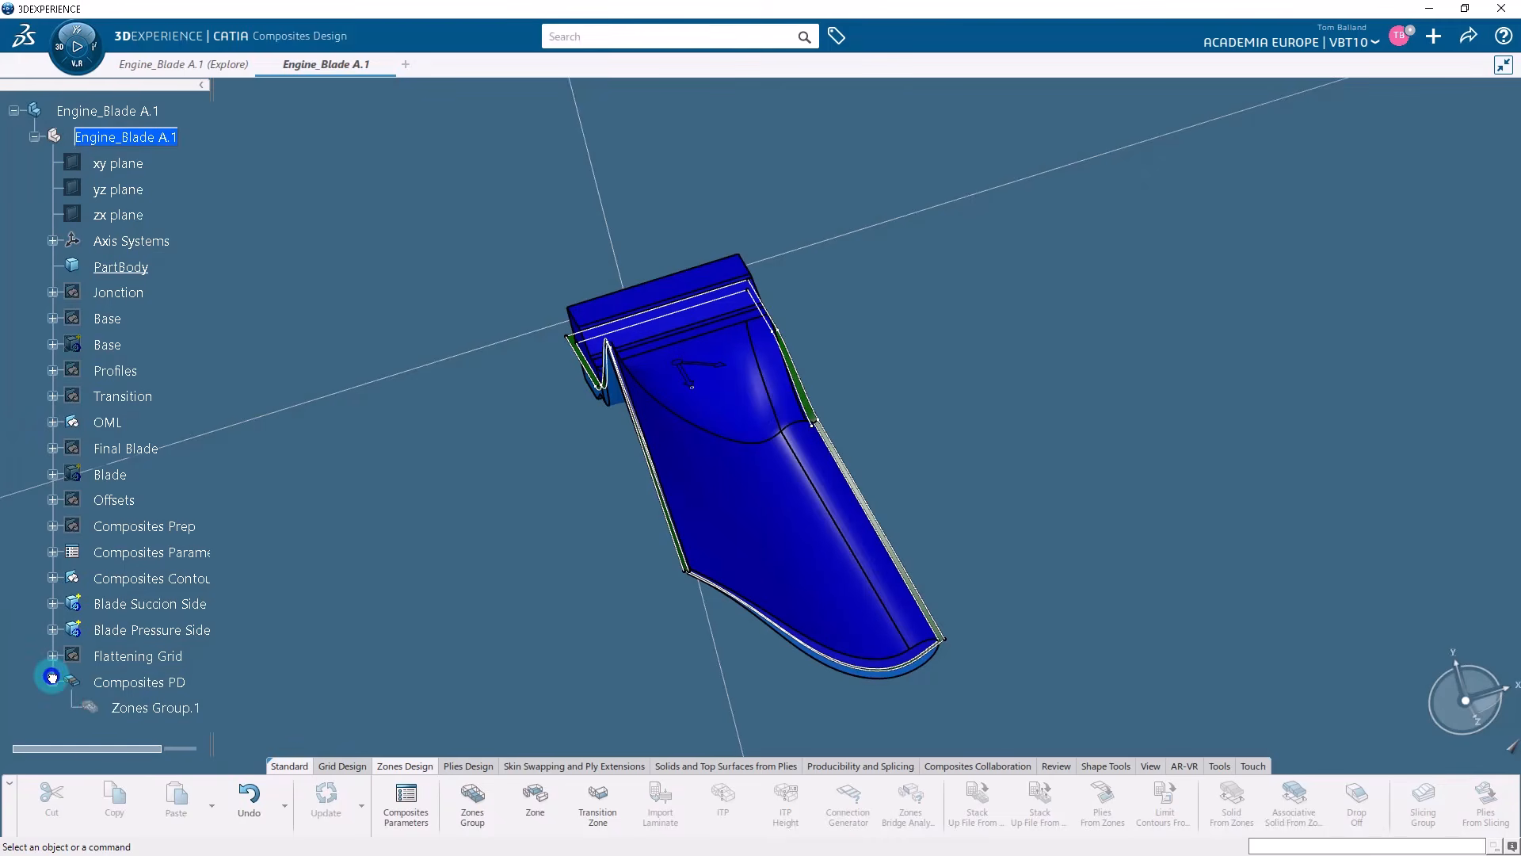
{"action": "left_click", "coordinate": [127, 709]}
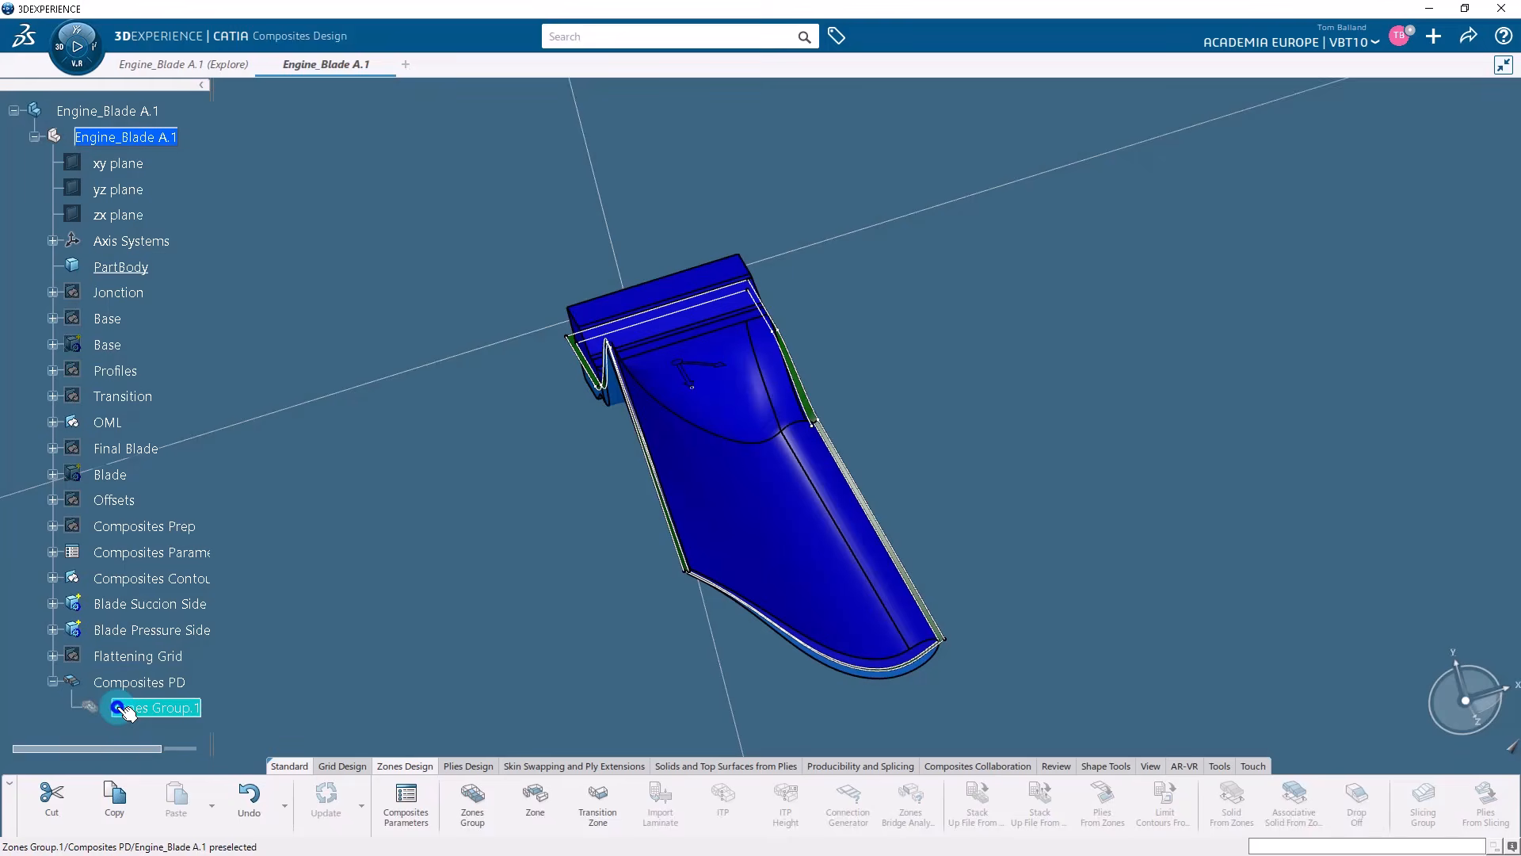
{"action": "left_click", "coordinate": [52, 681]}
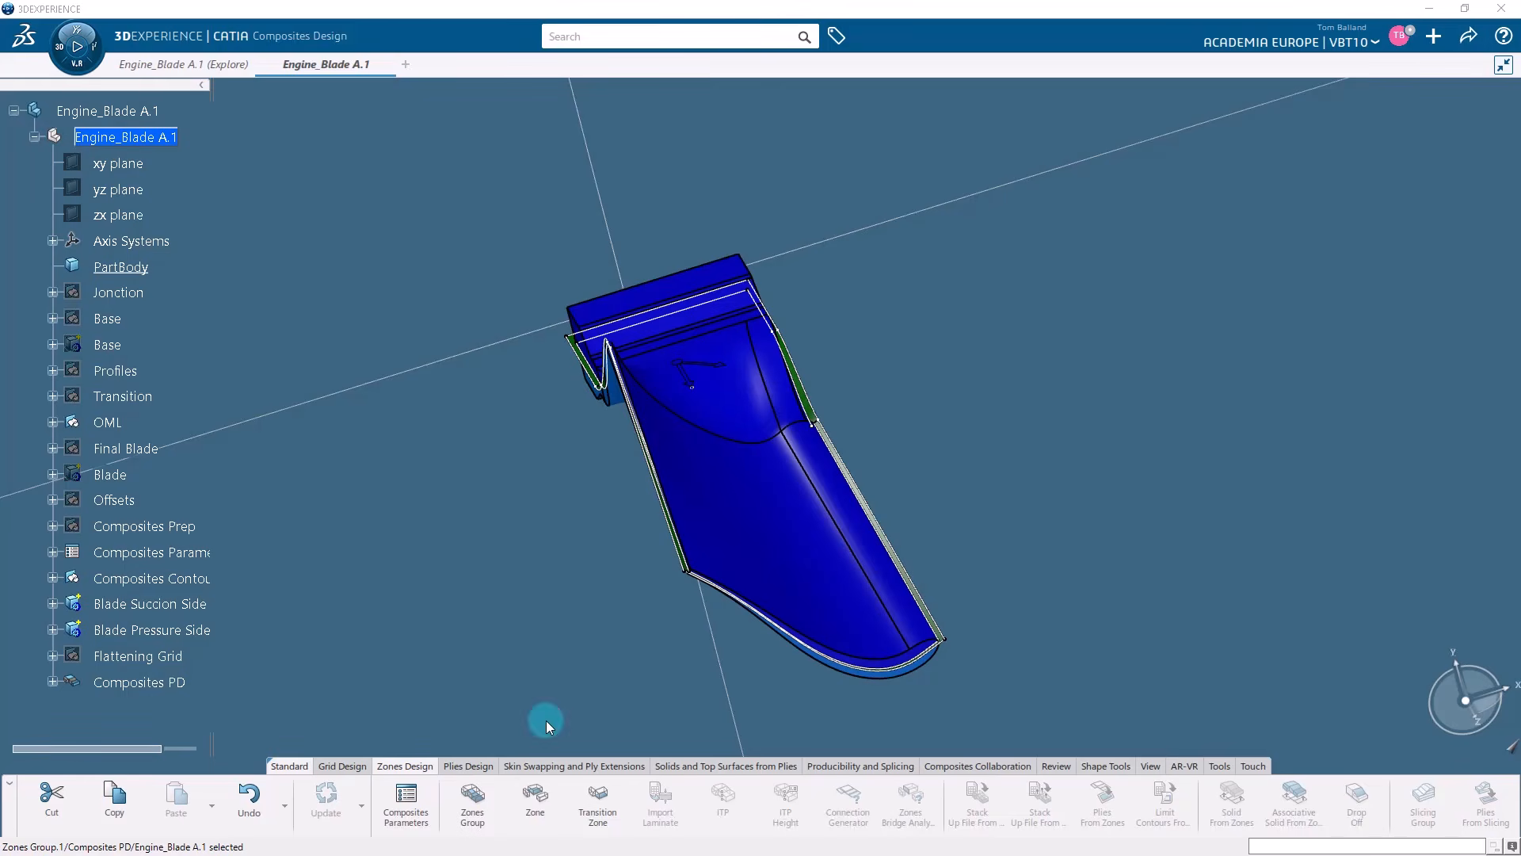
Start a zone in Zones Group.1 and add the blade edge curves Extract.101, Extract.100 and Extract.99 to its contour.
{"action": "left_click", "coordinate": [544, 803]}
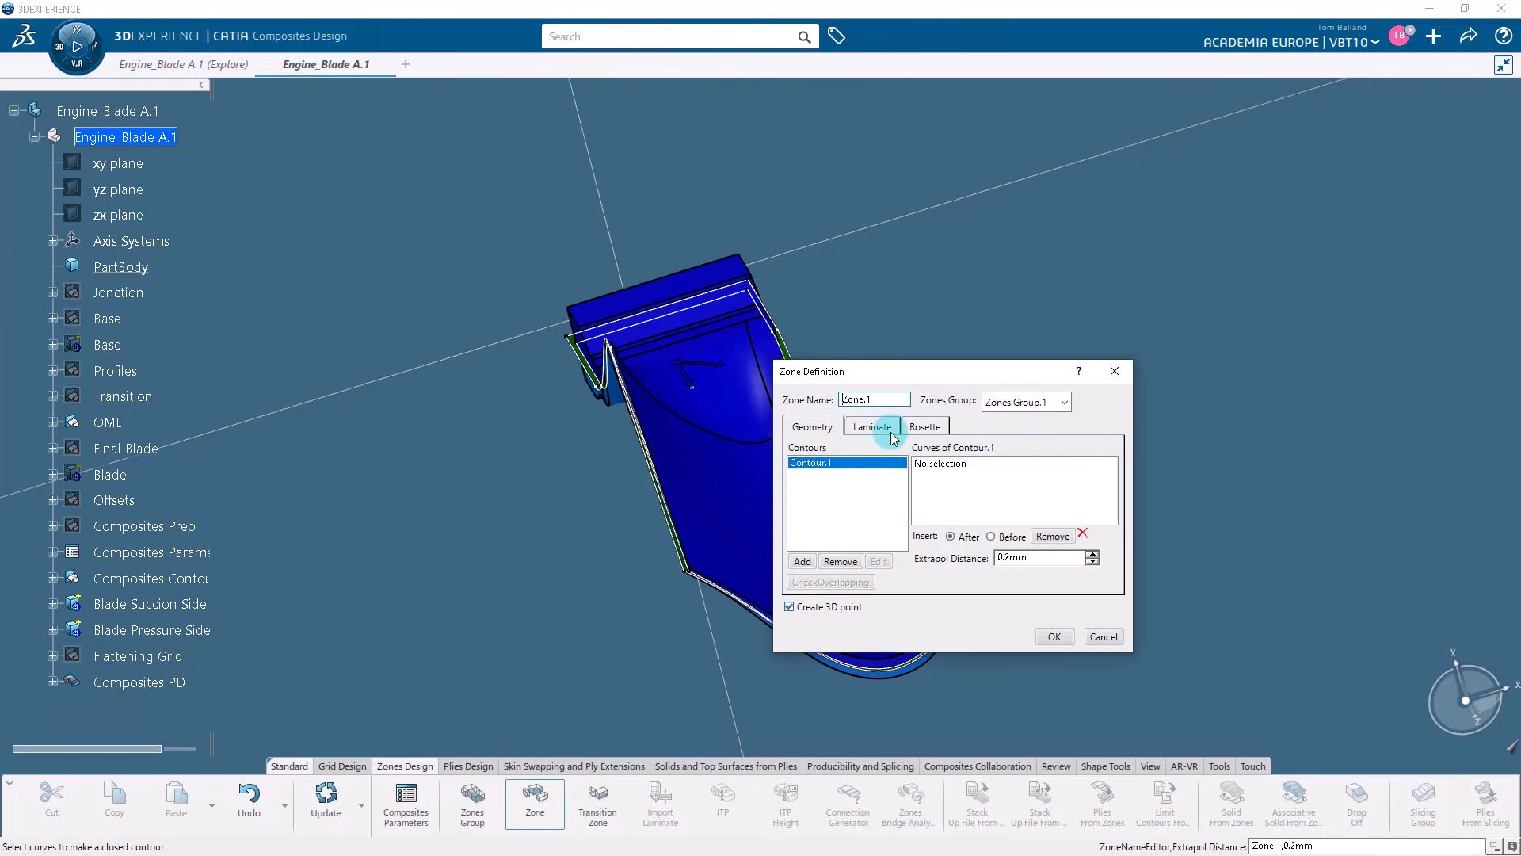
{"action": "left_click_drag", "start_coordinate": [915, 371], "coordinate": [1027, 223]}
{"action": "middle_click_drag", "start_coordinate": [830, 288], "coordinate": [831, 610]}
{"action": "middle_click_drag", "start_coordinate": [929, 582], "coordinate": [373, 235]}
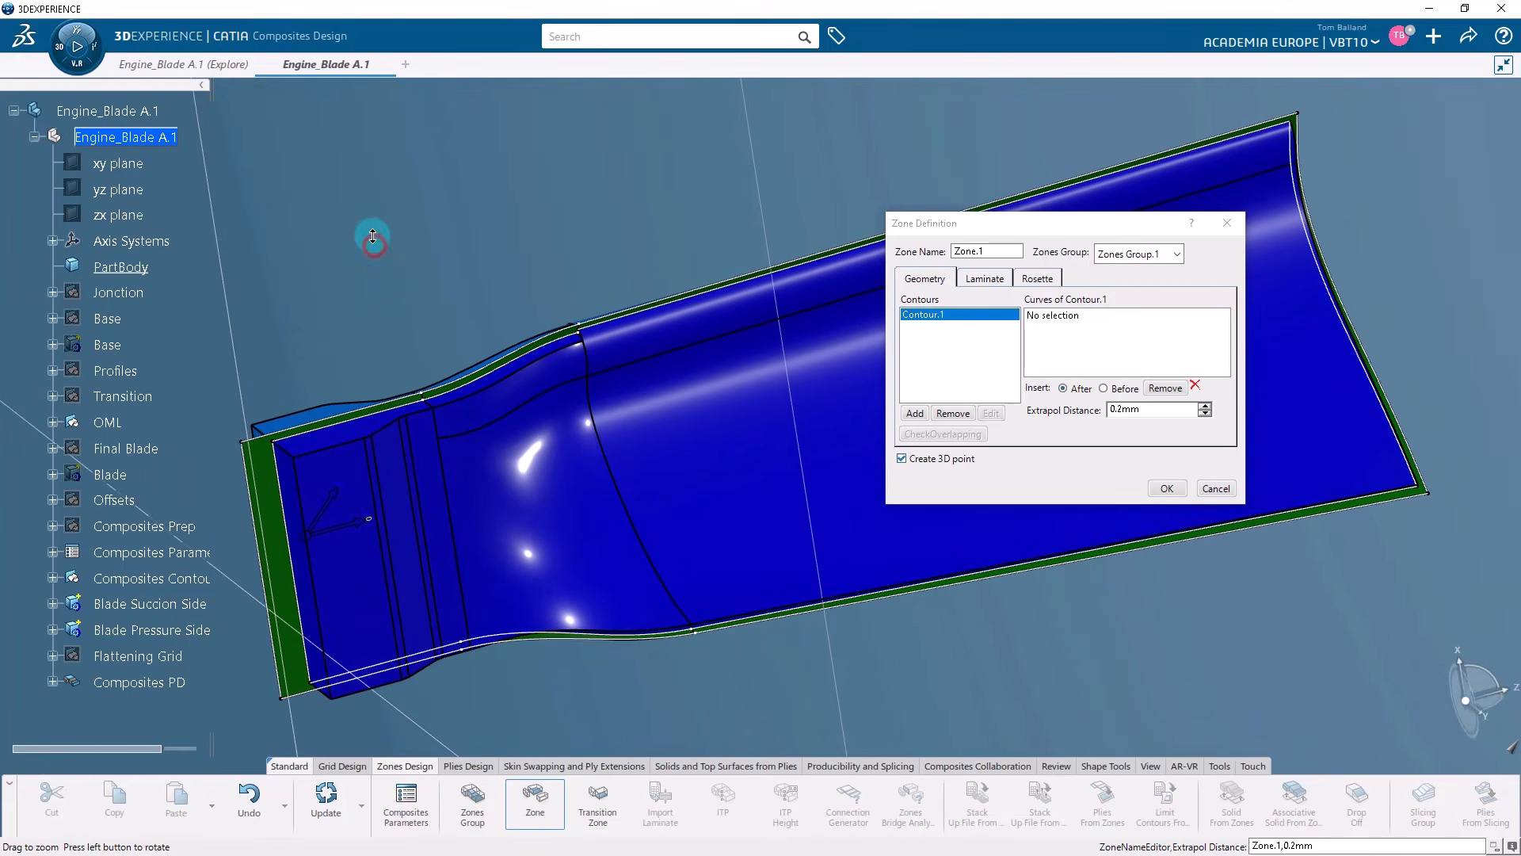
{"action": "left_click", "coordinate": [1067, 320]}
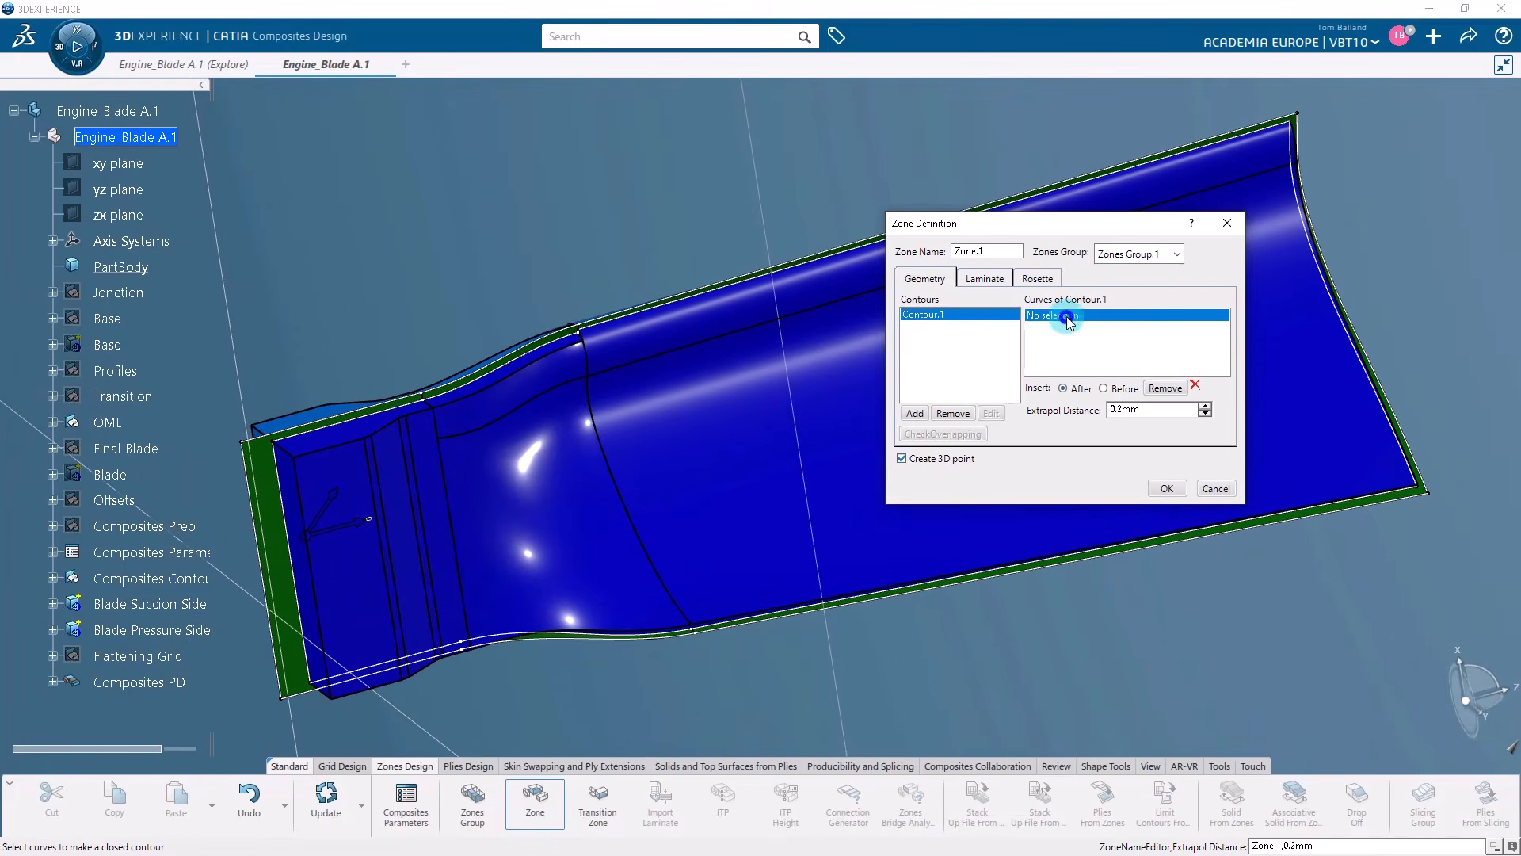
{"action": "left_click", "coordinate": [397, 414]}
{"action": "middle_click_drag", "start_coordinate": [702, 274], "coordinate": [394, 486]}
{"action": "left_click", "coordinate": [396, 605]}
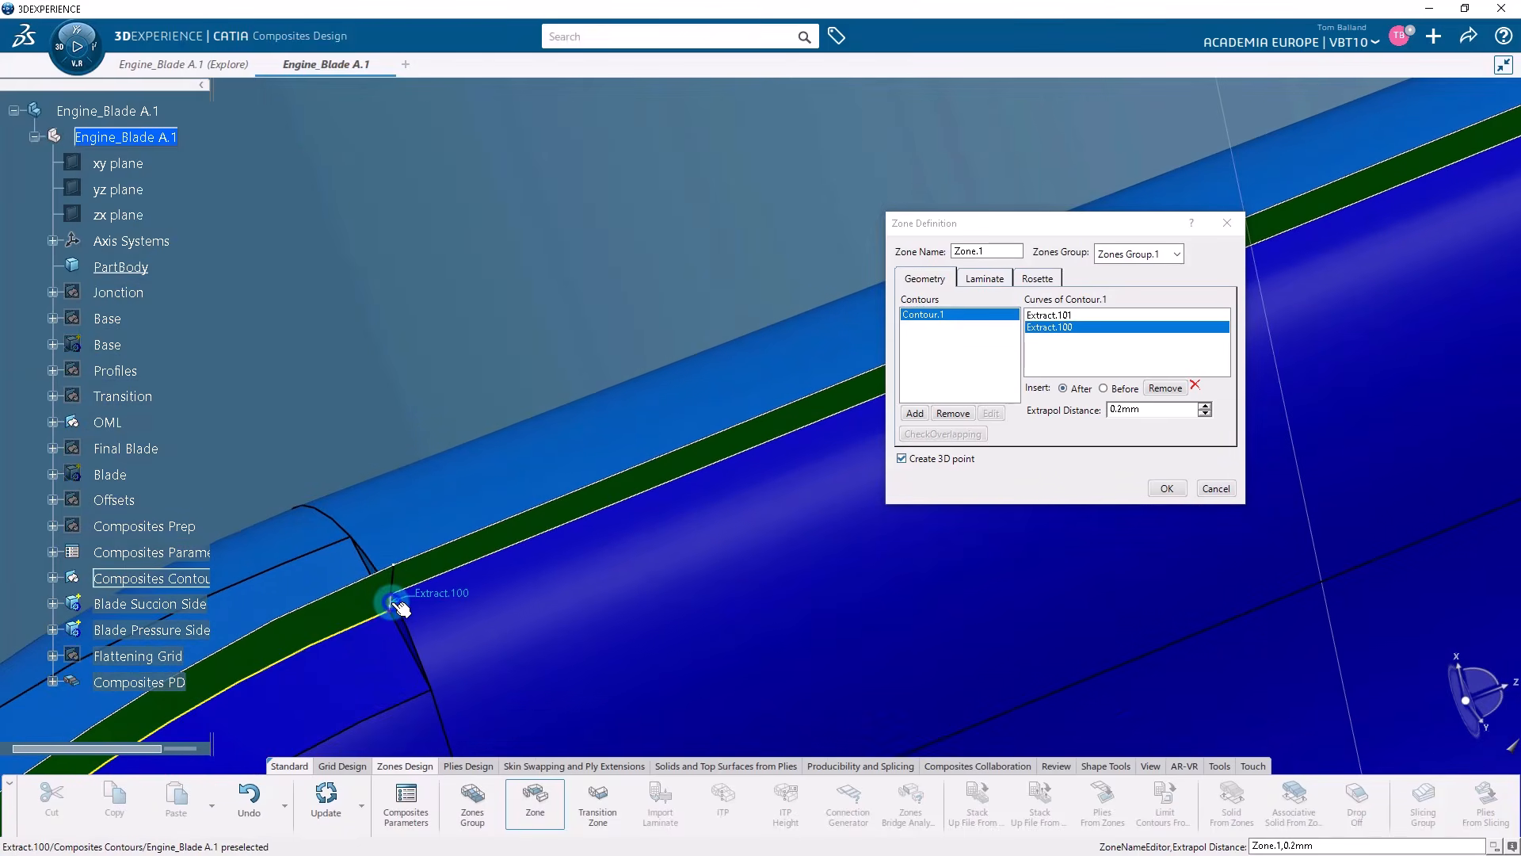
{"action": "left_click", "coordinate": [478, 565]}
Close the zone contour by adding the remaining blade edge curves Extract.98, Extract.97 and Extract.102.
{"action": "middle_click_drag", "start_coordinate": [516, 377], "coordinate": [265, 533]}
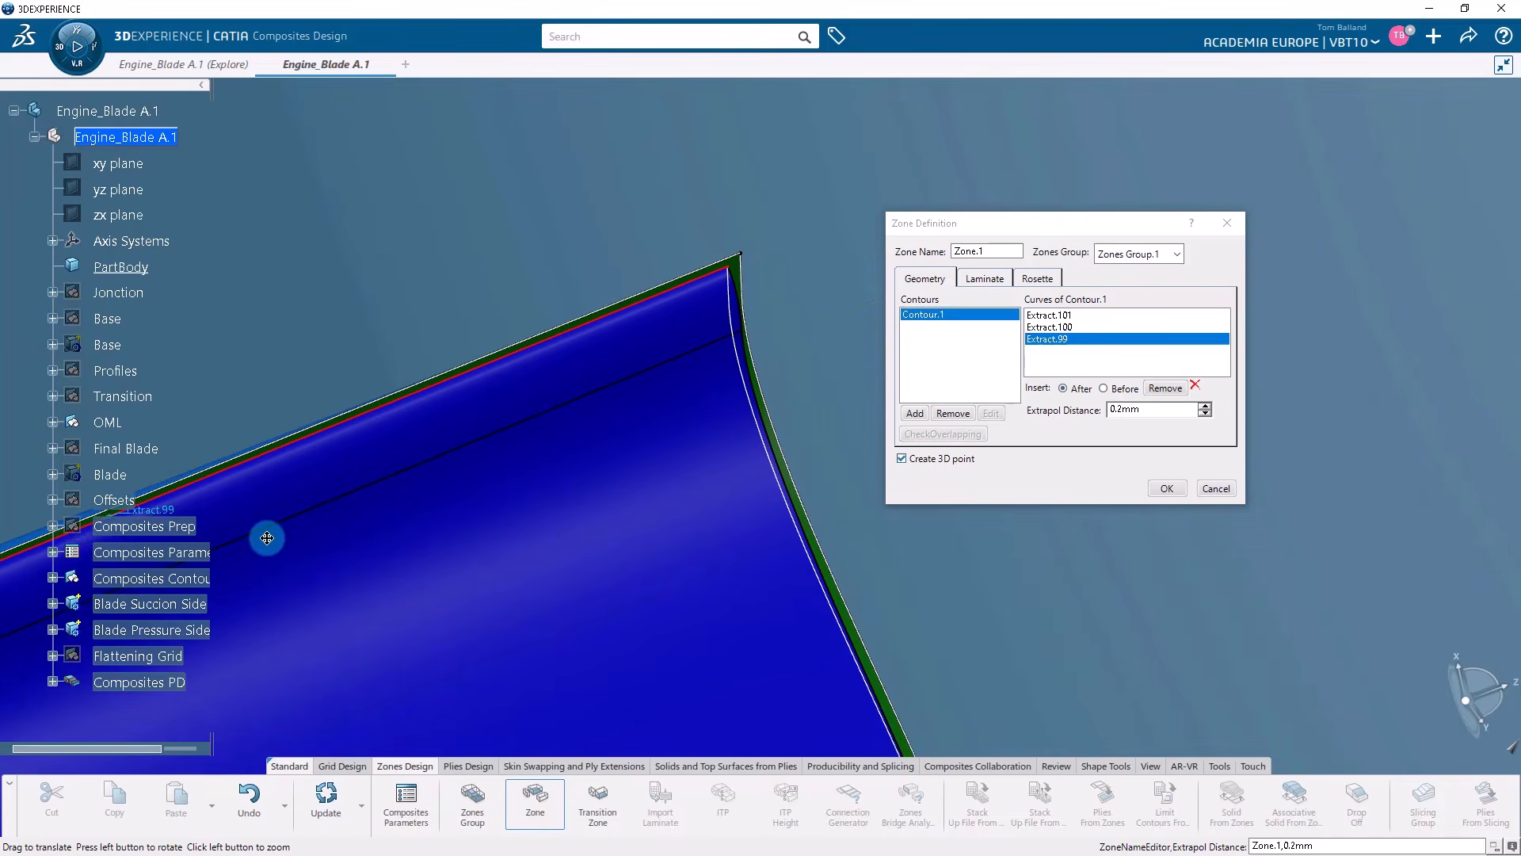
{"action": "left_click", "coordinate": [744, 408]}
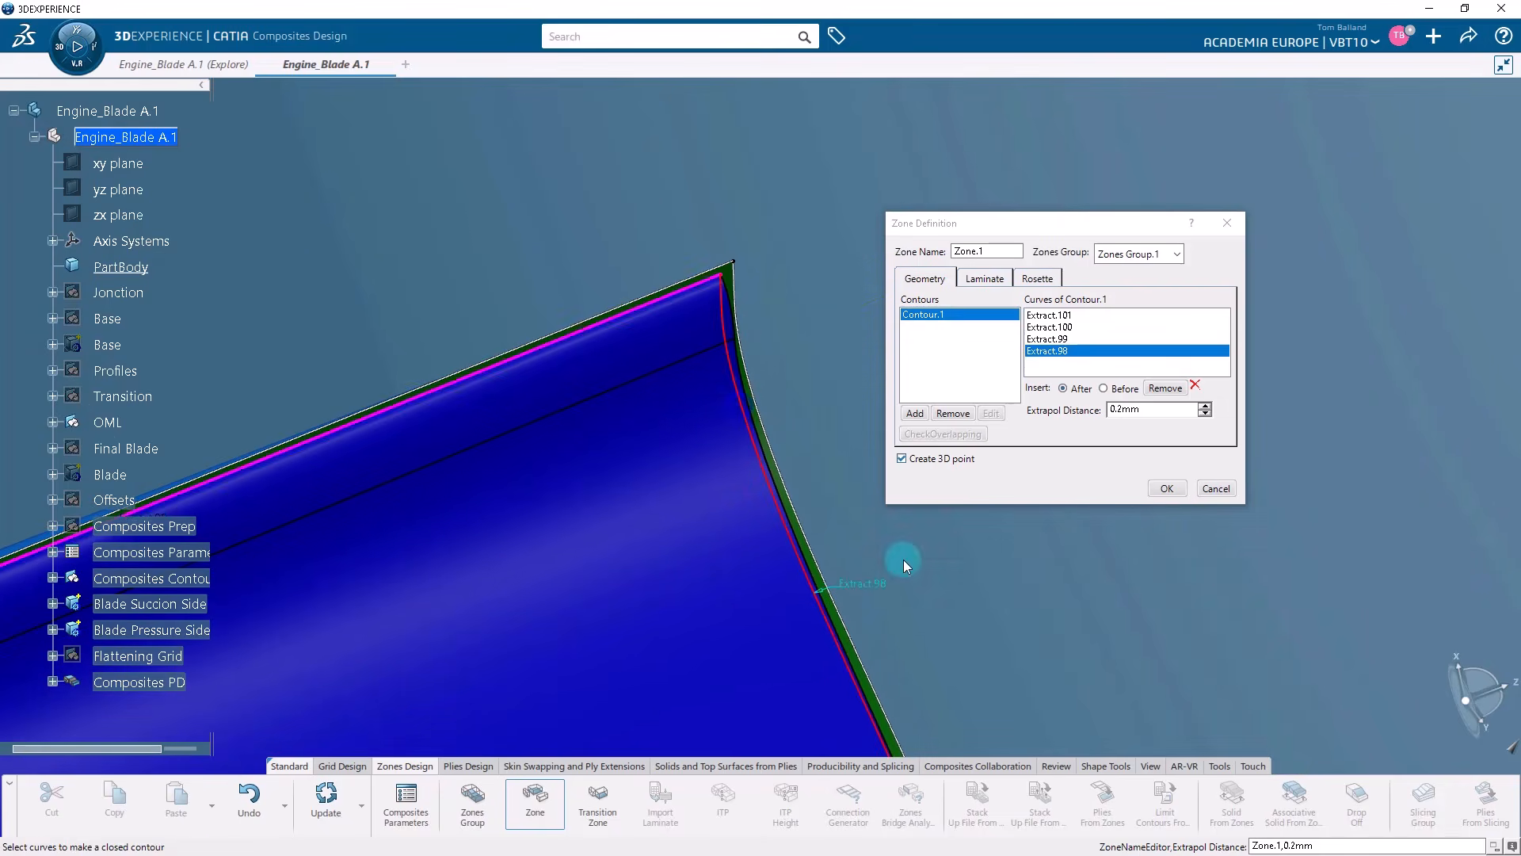
{"action": "middle_click_drag", "start_coordinate": [903, 560], "coordinate": [713, 596]}
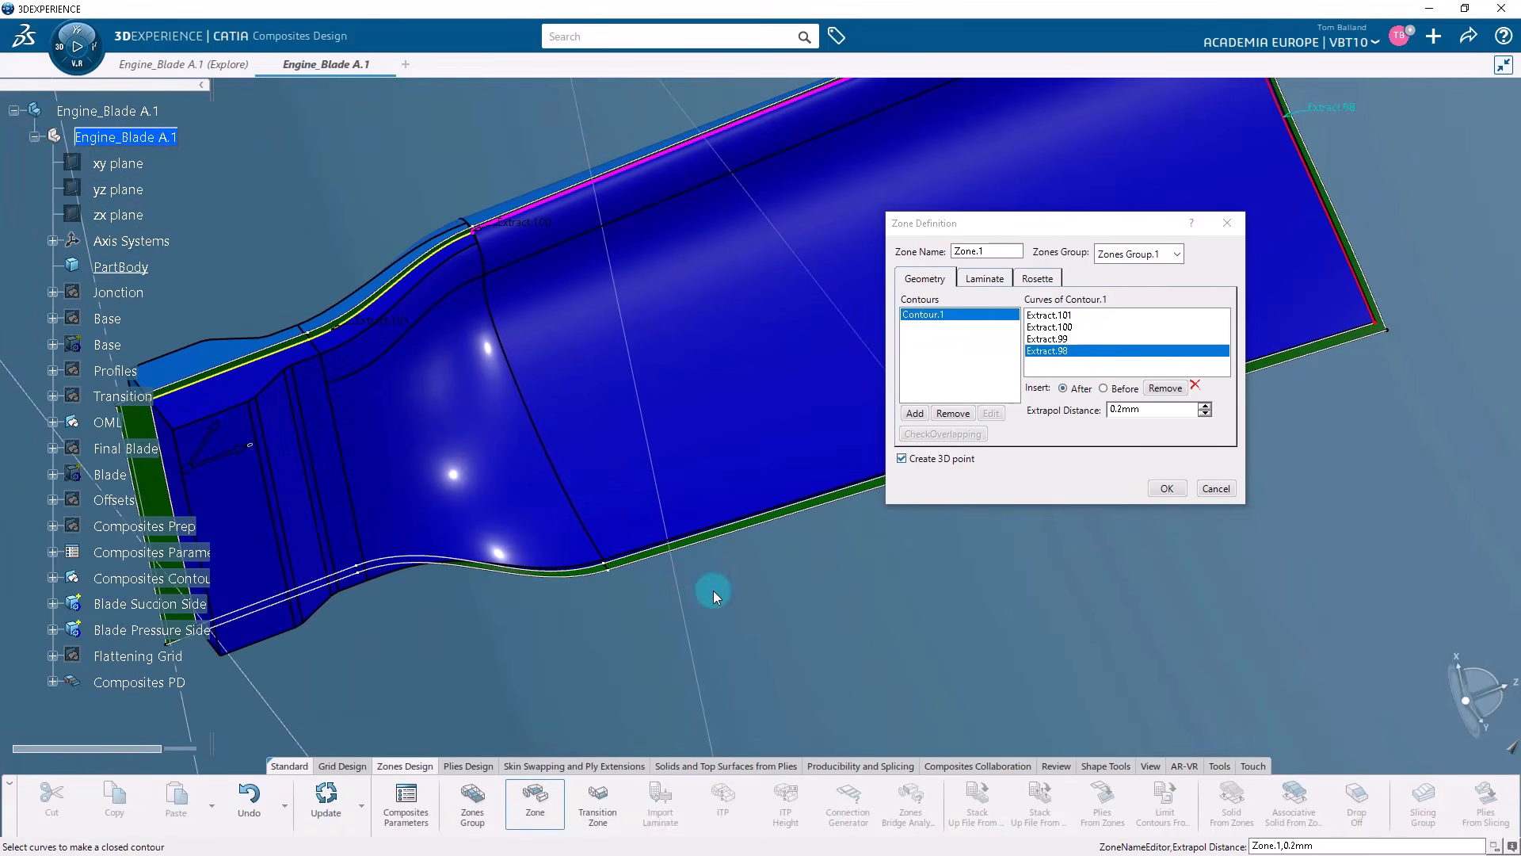
{"action": "left_click", "coordinate": [600, 581]}
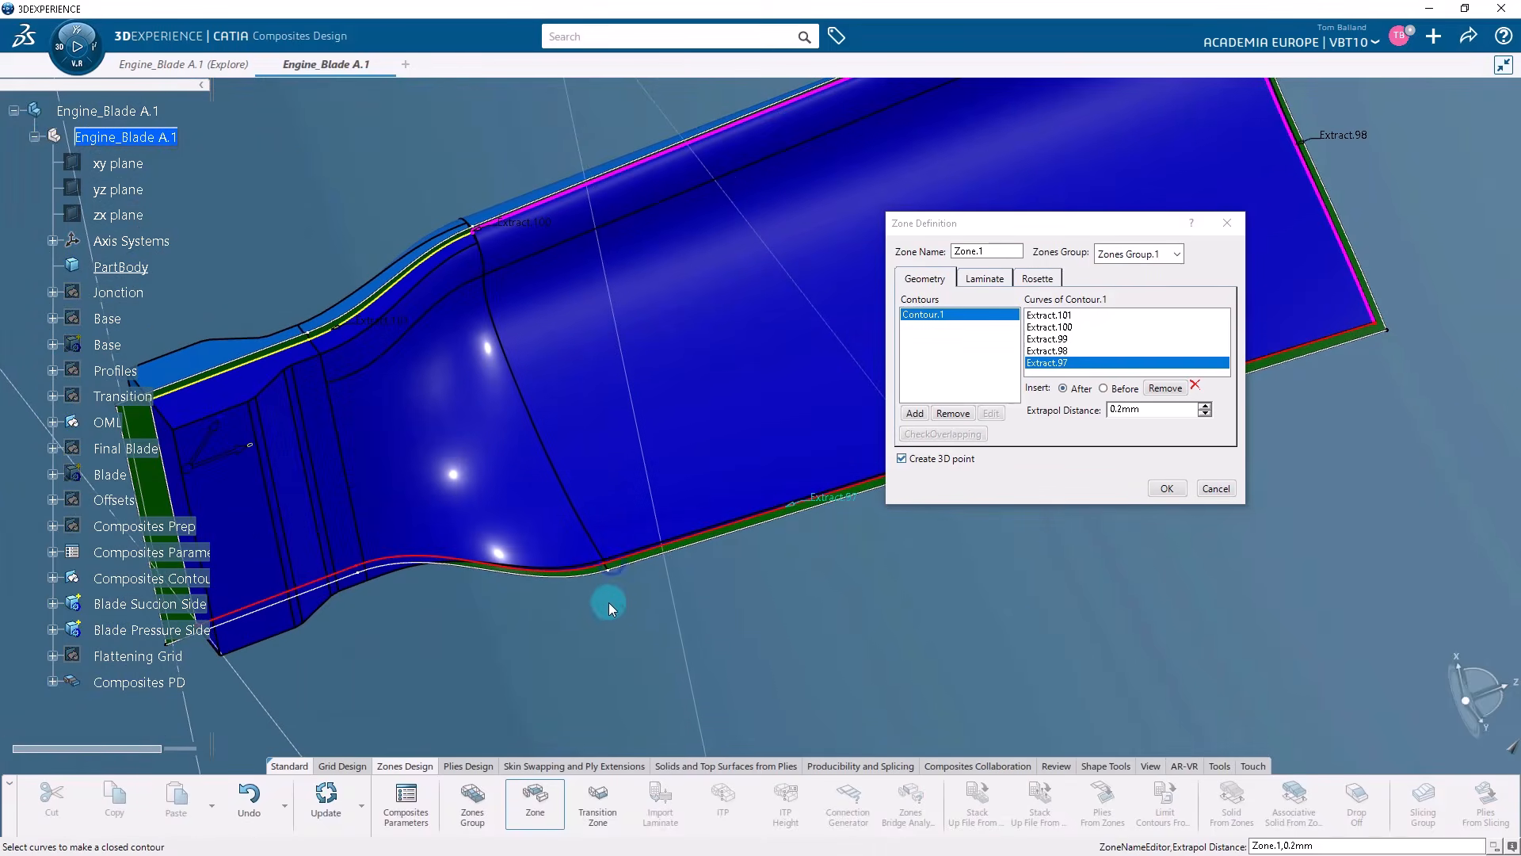
{"action": "middle_click_drag", "start_coordinate": [608, 602], "coordinate": [777, 563]}
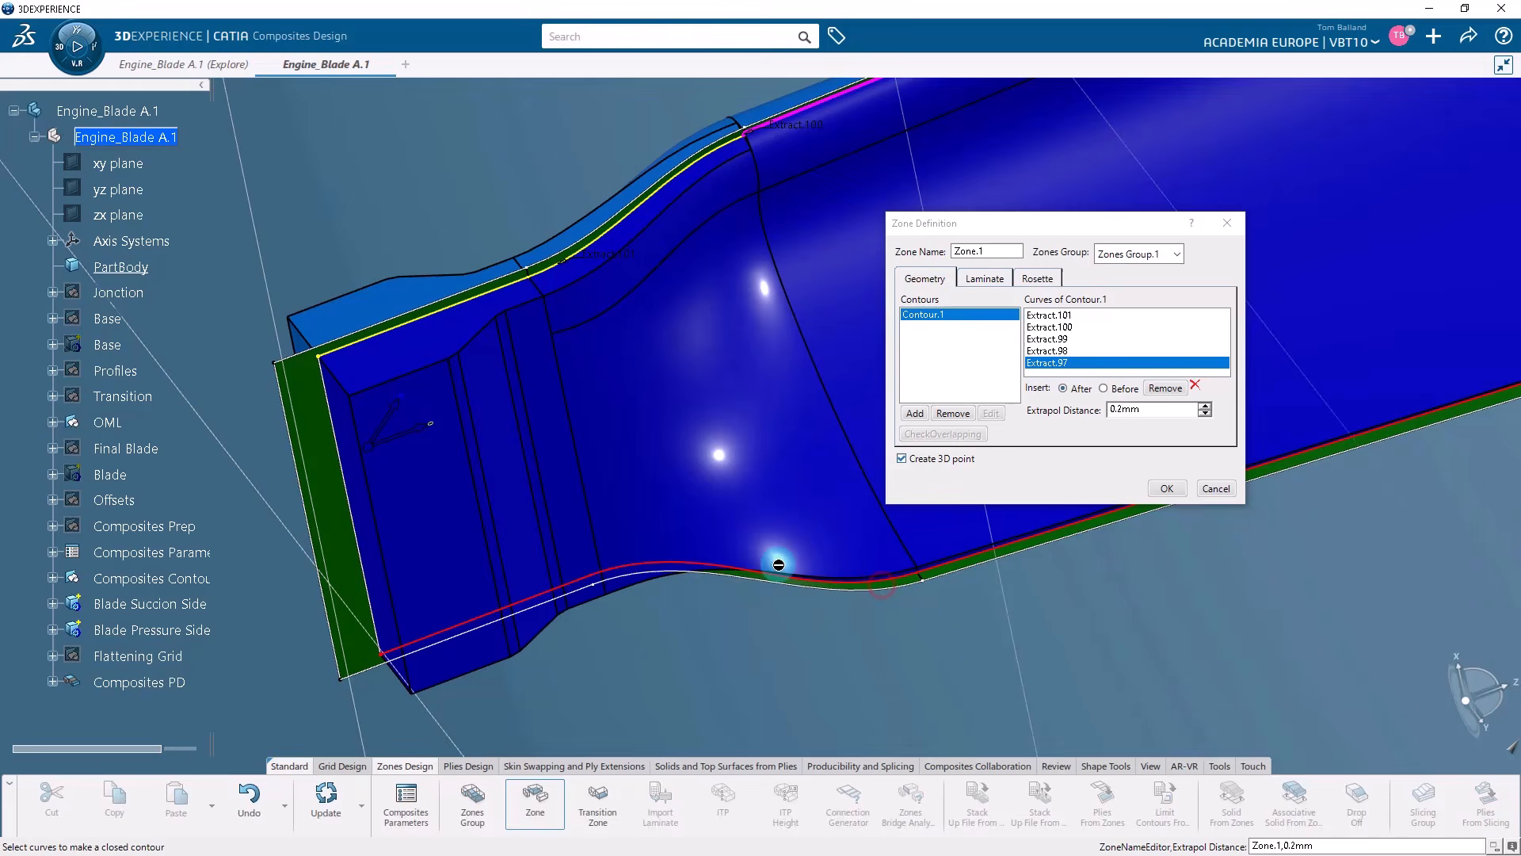
{"action": "left_click", "coordinate": [360, 516]}
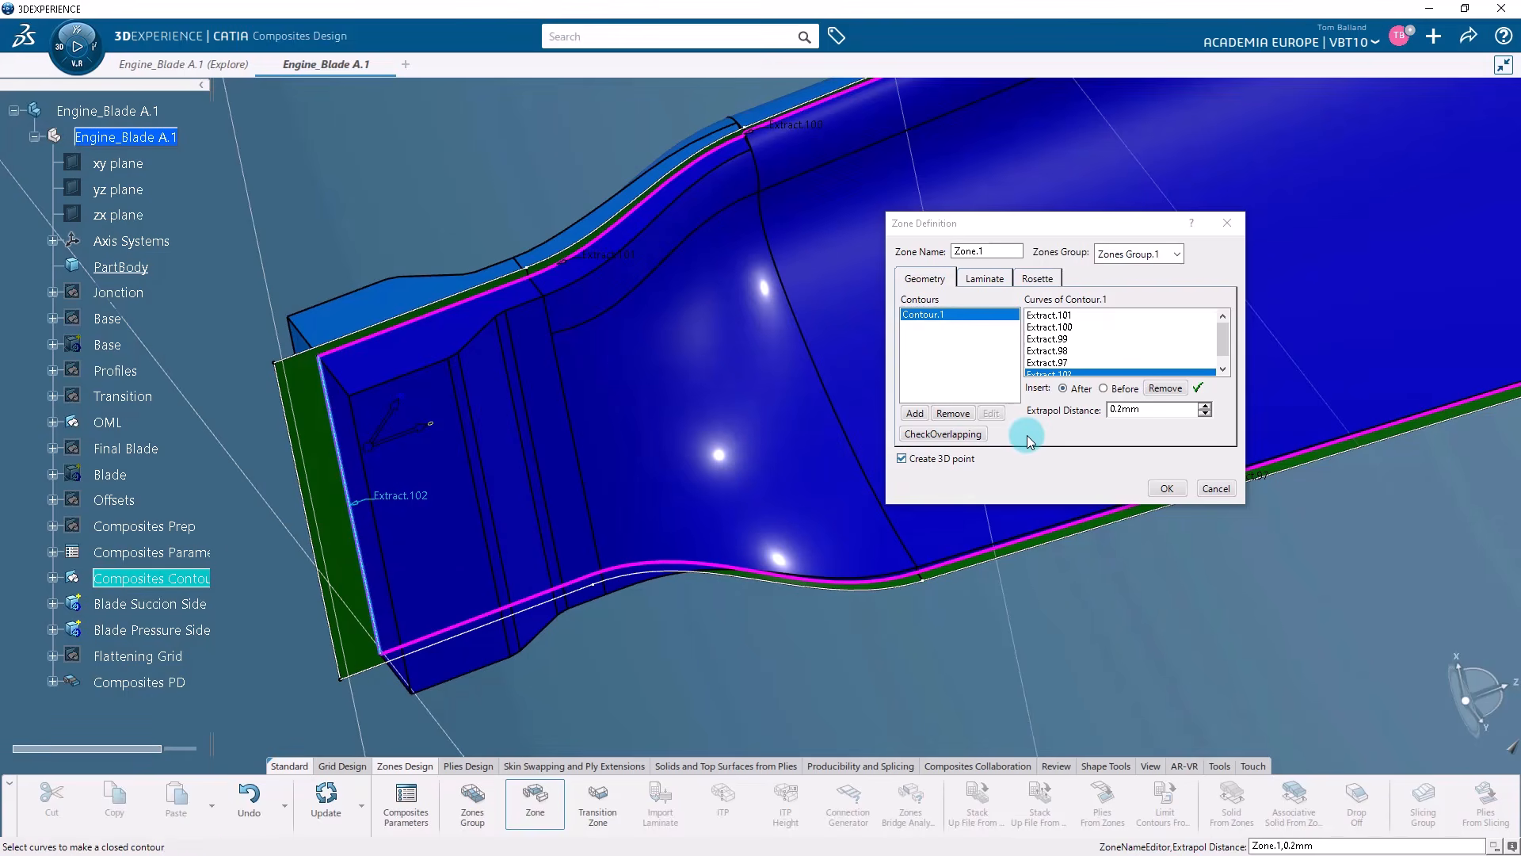
Assign the laminate TL.1 to Zone.1, review its rosette and geometry settings, and create the zone.
{"action": "left_click", "coordinate": [984, 279]}
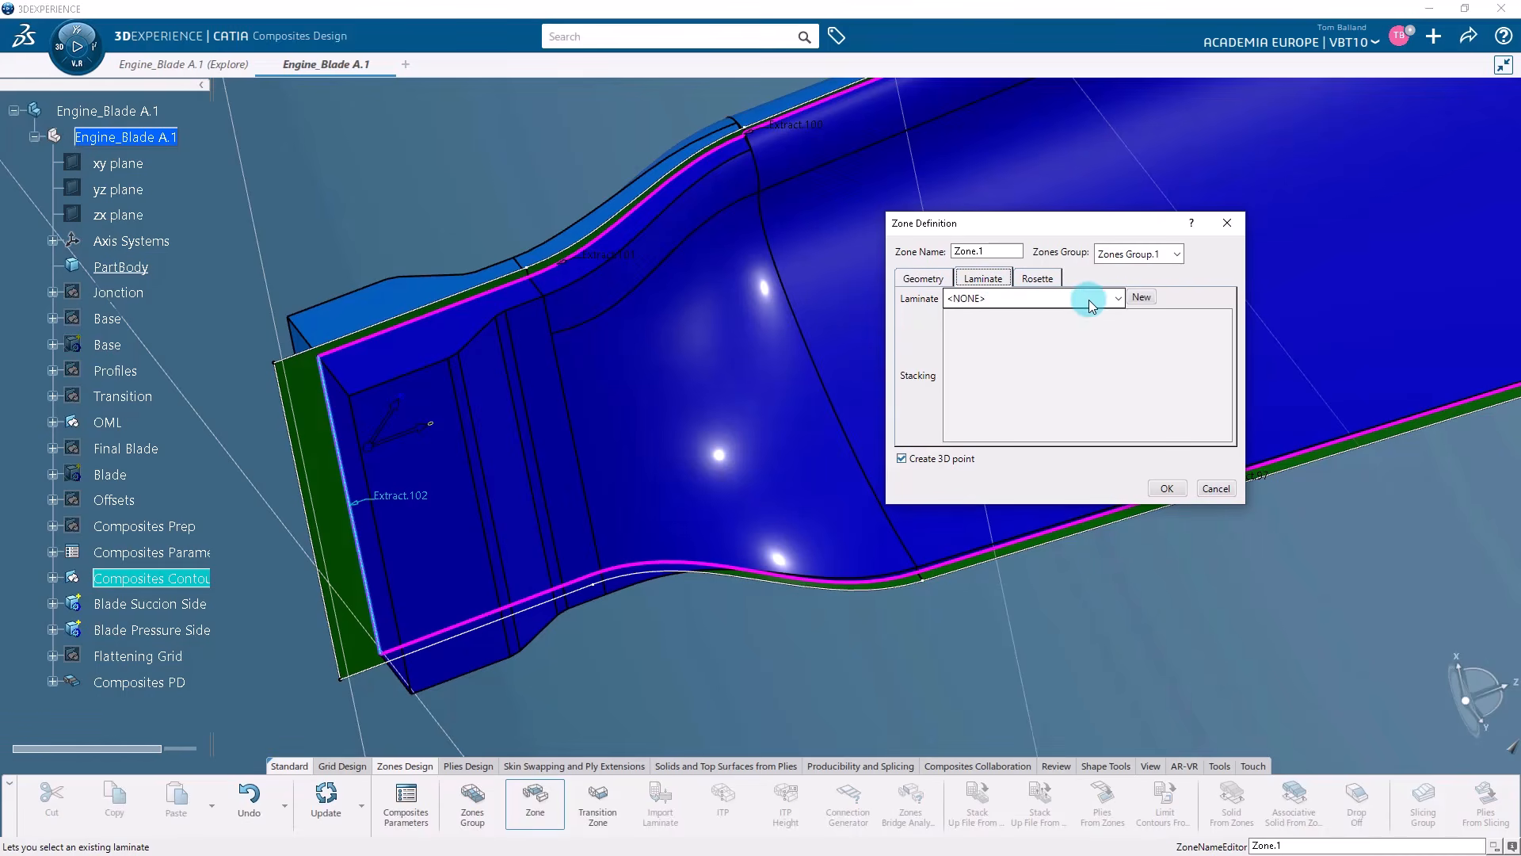
{"action": "left_click", "coordinate": [1119, 298]}
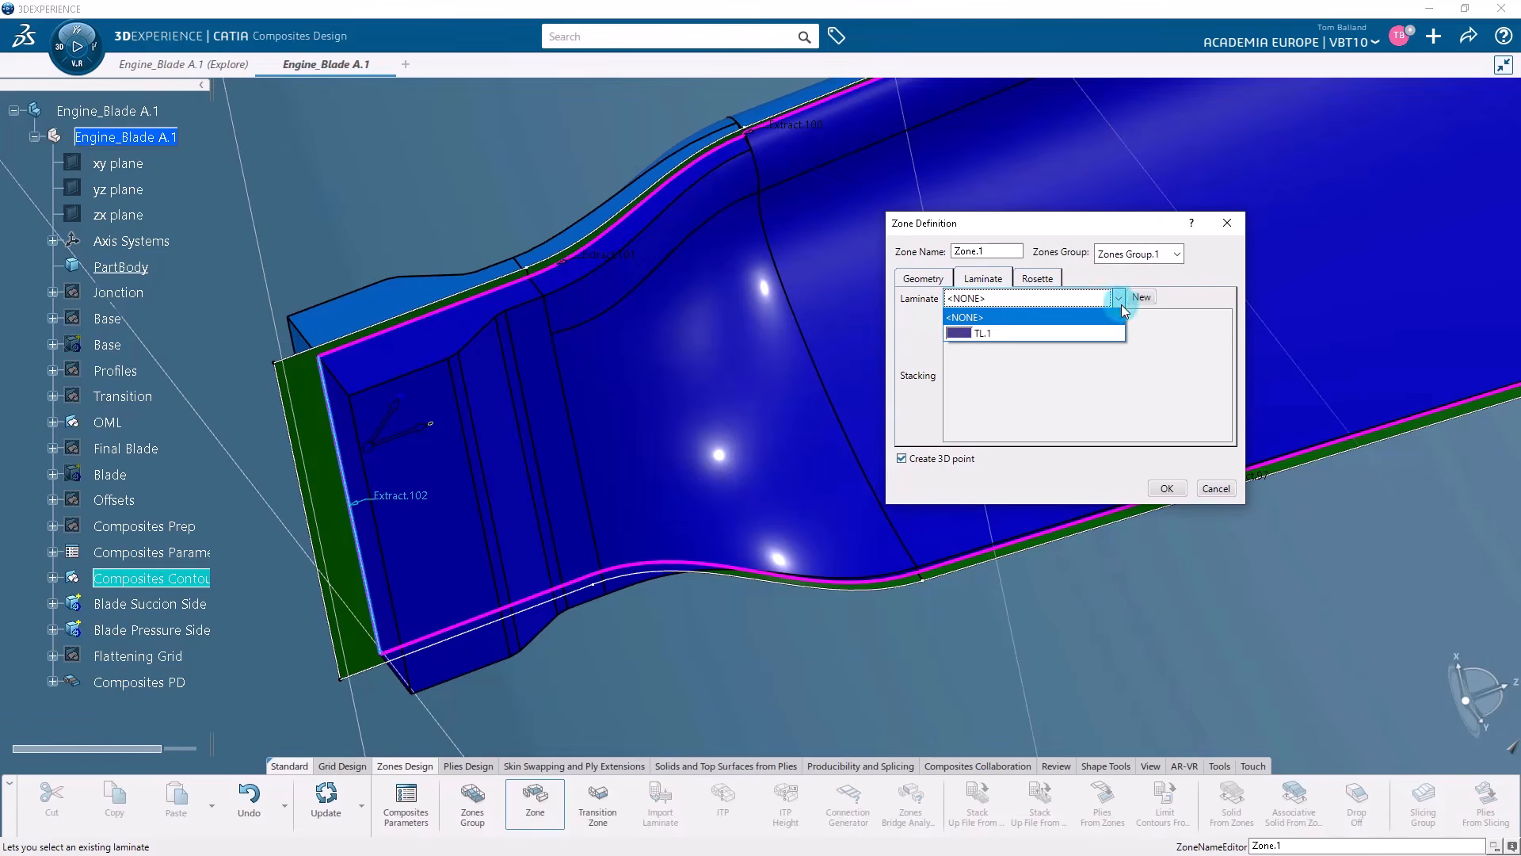
{"action": "left_click", "coordinate": [1105, 333]}
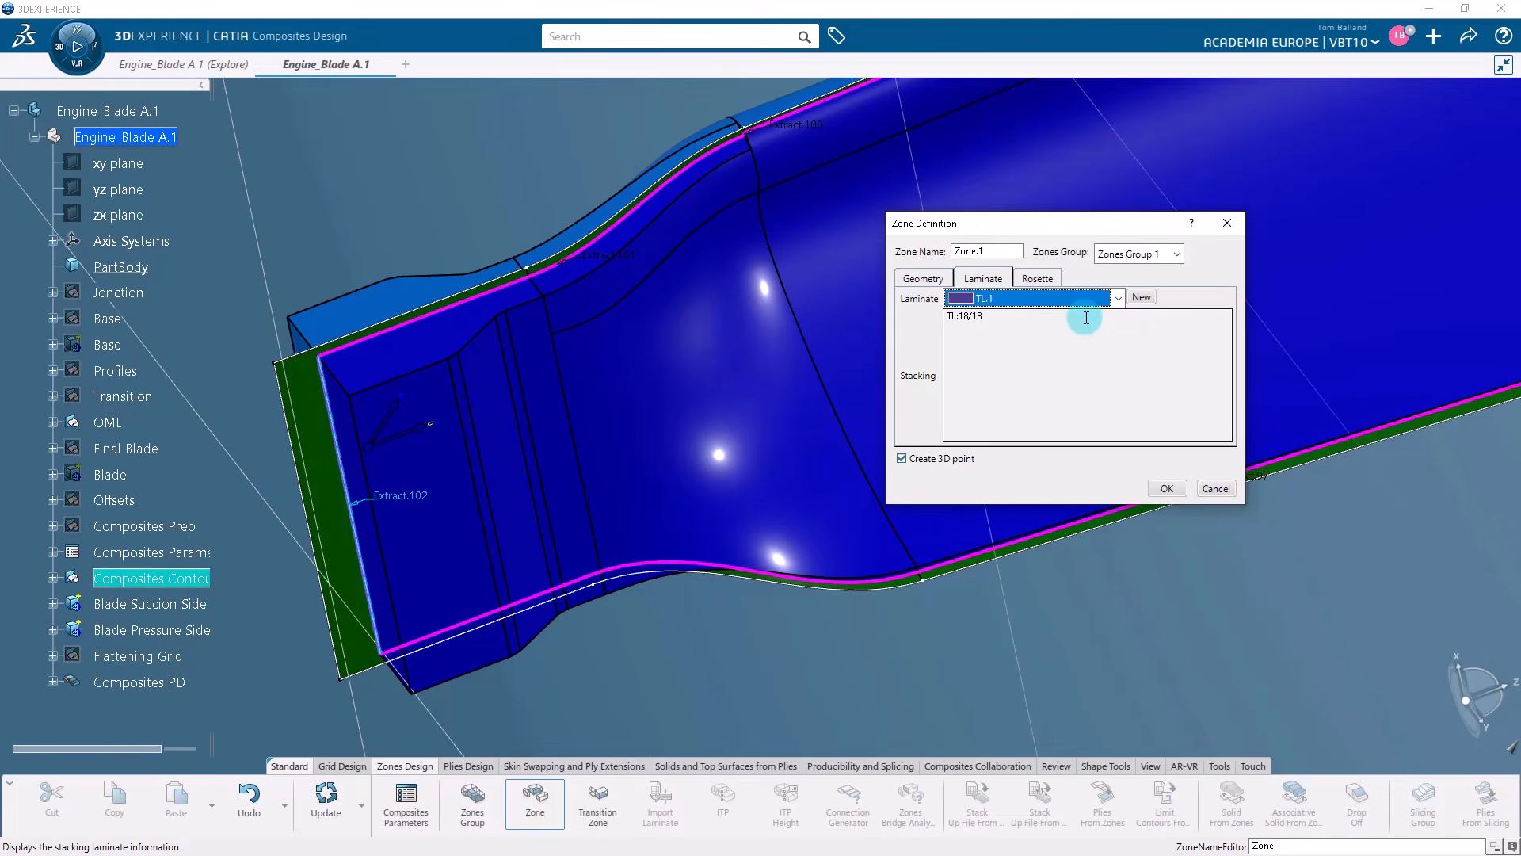
{"action": "left_click", "coordinate": [1038, 281]}
{"action": "left_click", "coordinate": [935, 283]}
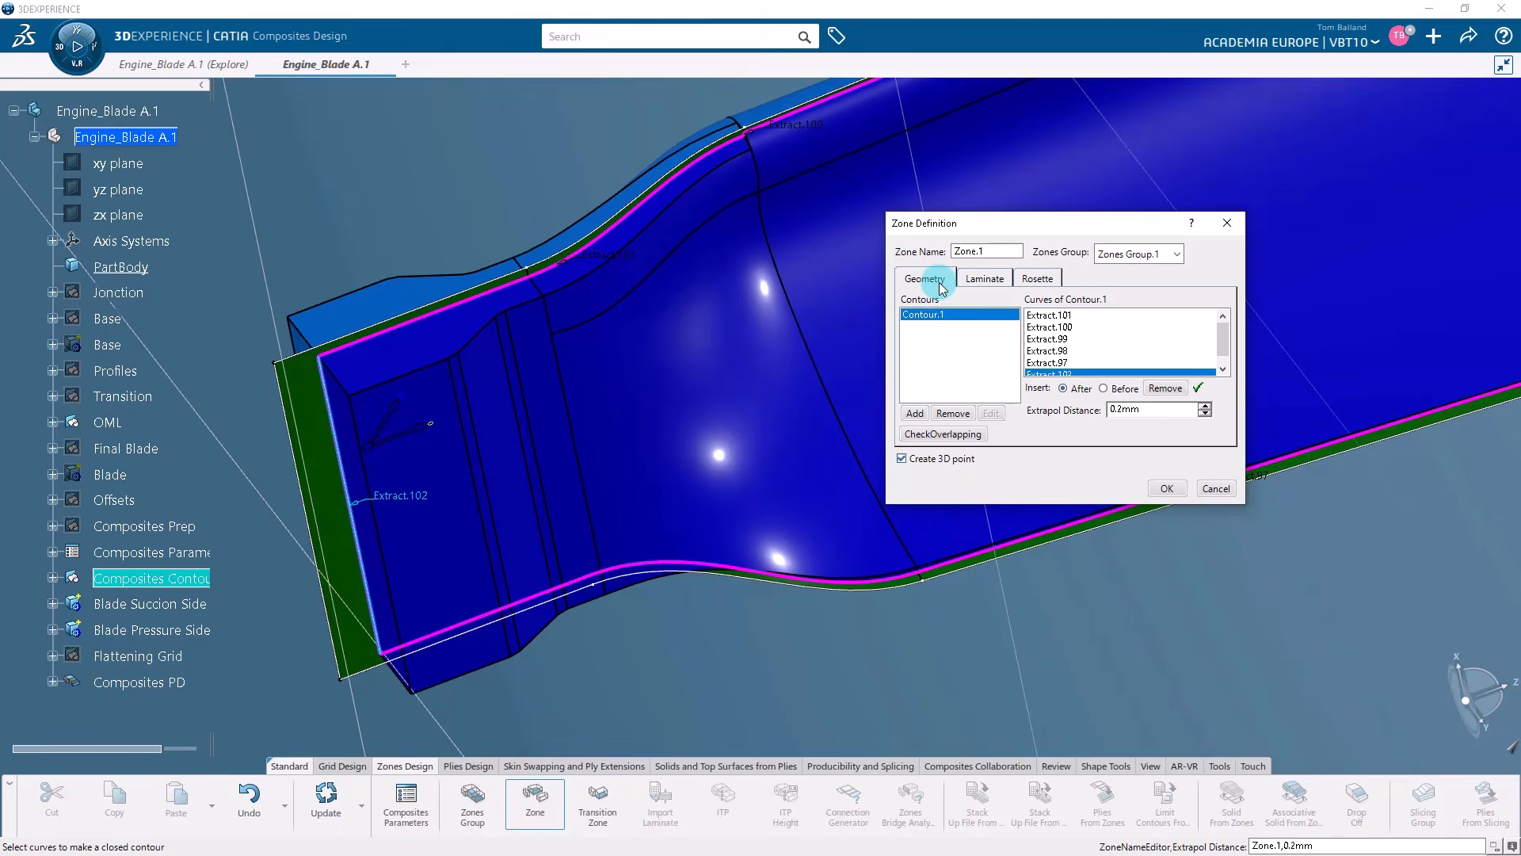
{"action": "left_click", "coordinate": [1160, 488]}
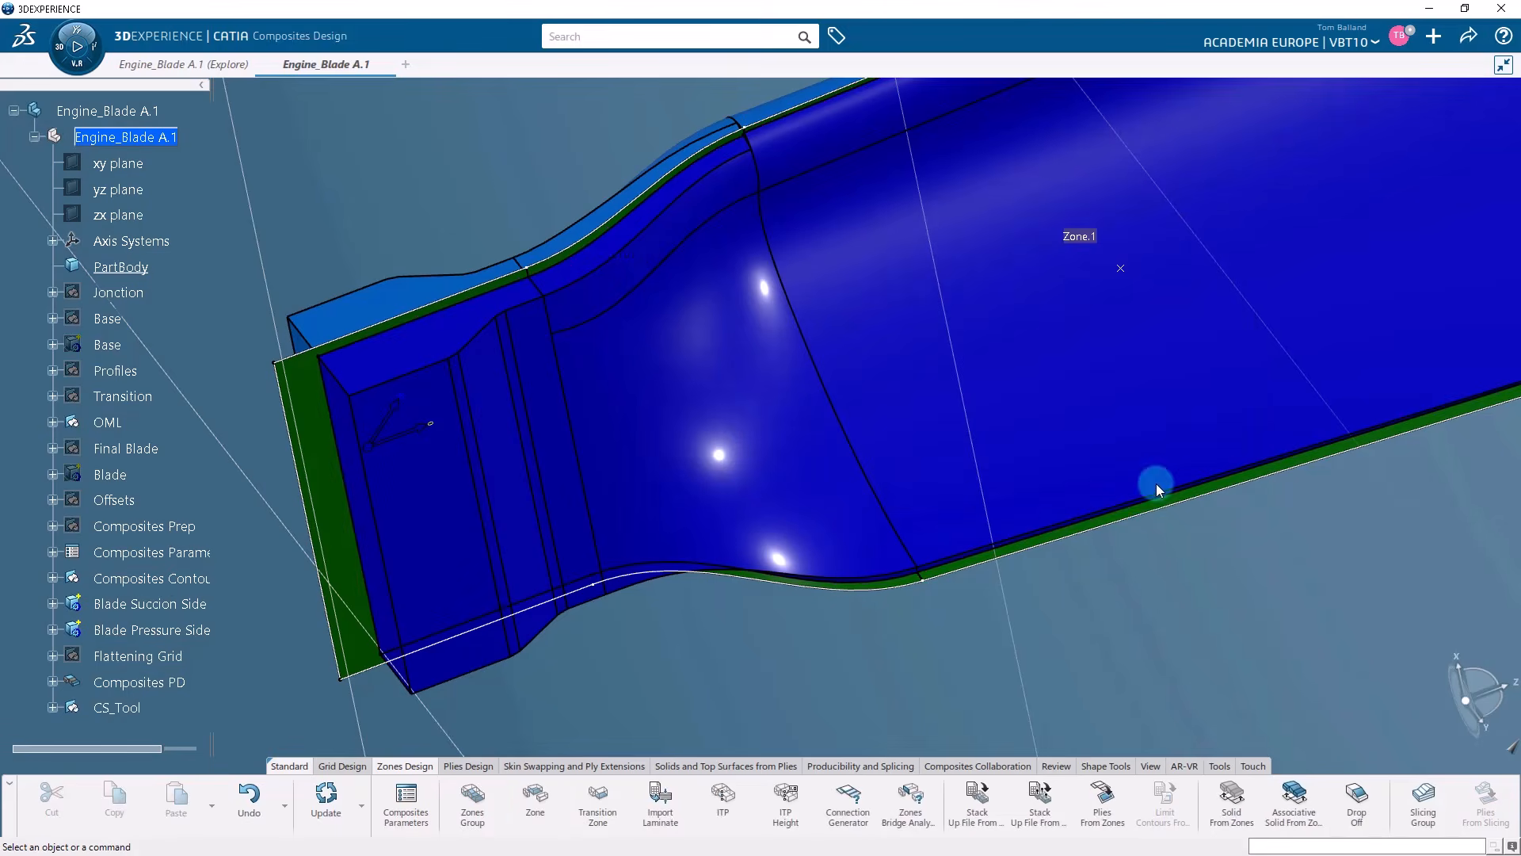
Examine the content of Zone.1 in Zones Group.1 under Composites PD, and collapse the branch again.
{"action": "middle_click_drag", "start_coordinate": [1087, 581], "coordinate": [1081, 654]}
{"action": "scroll", "coordinate": [1080, 654], "scroll_direction": "down", "scroll_amount": 1}
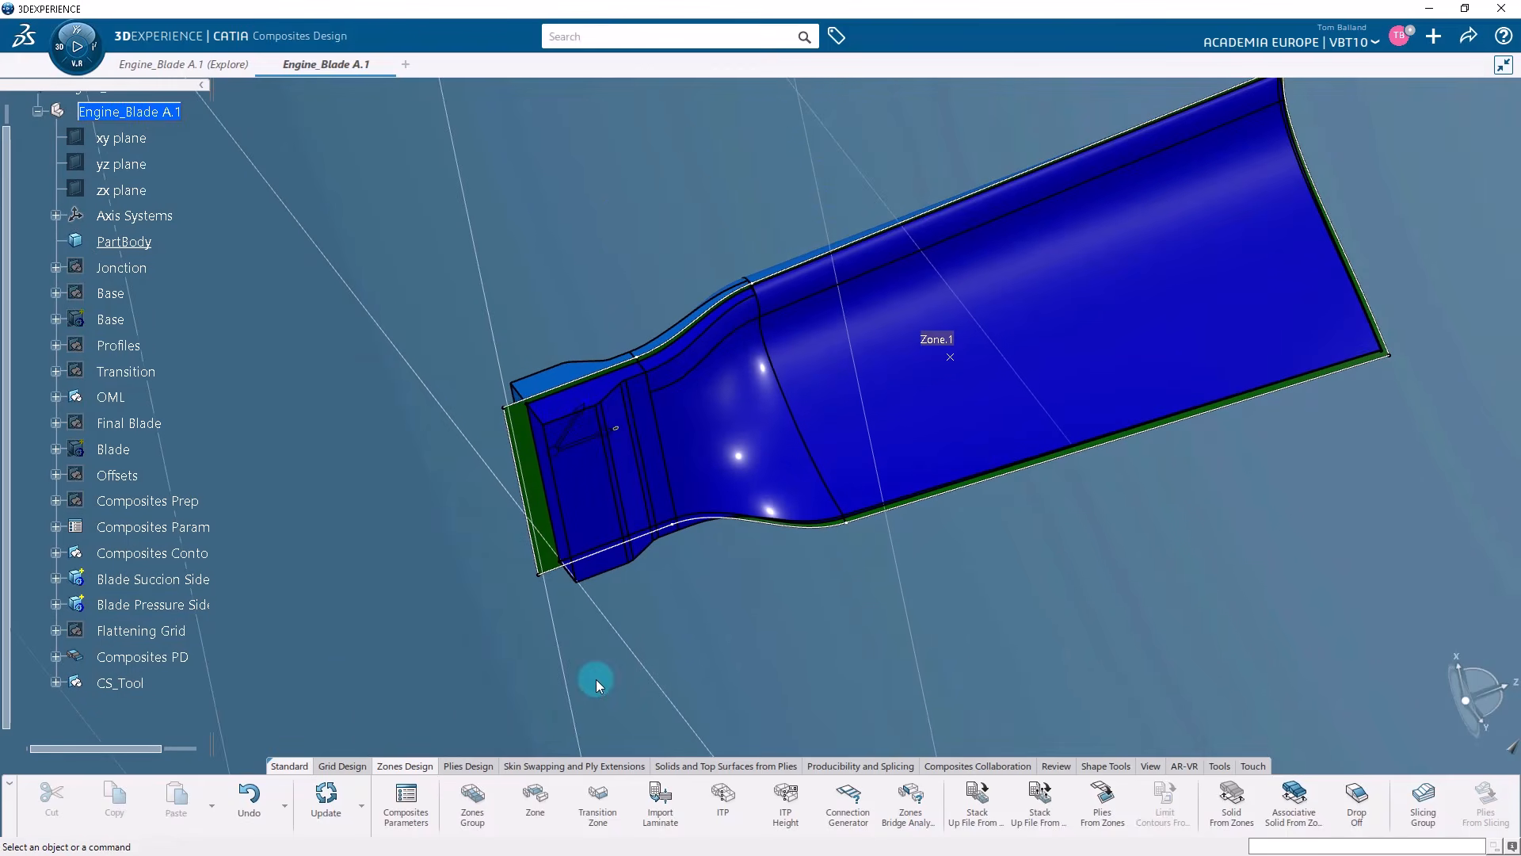
{"action": "left_click", "coordinate": [56, 656]}
{"action": "left_click", "coordinate": [75, 683]}
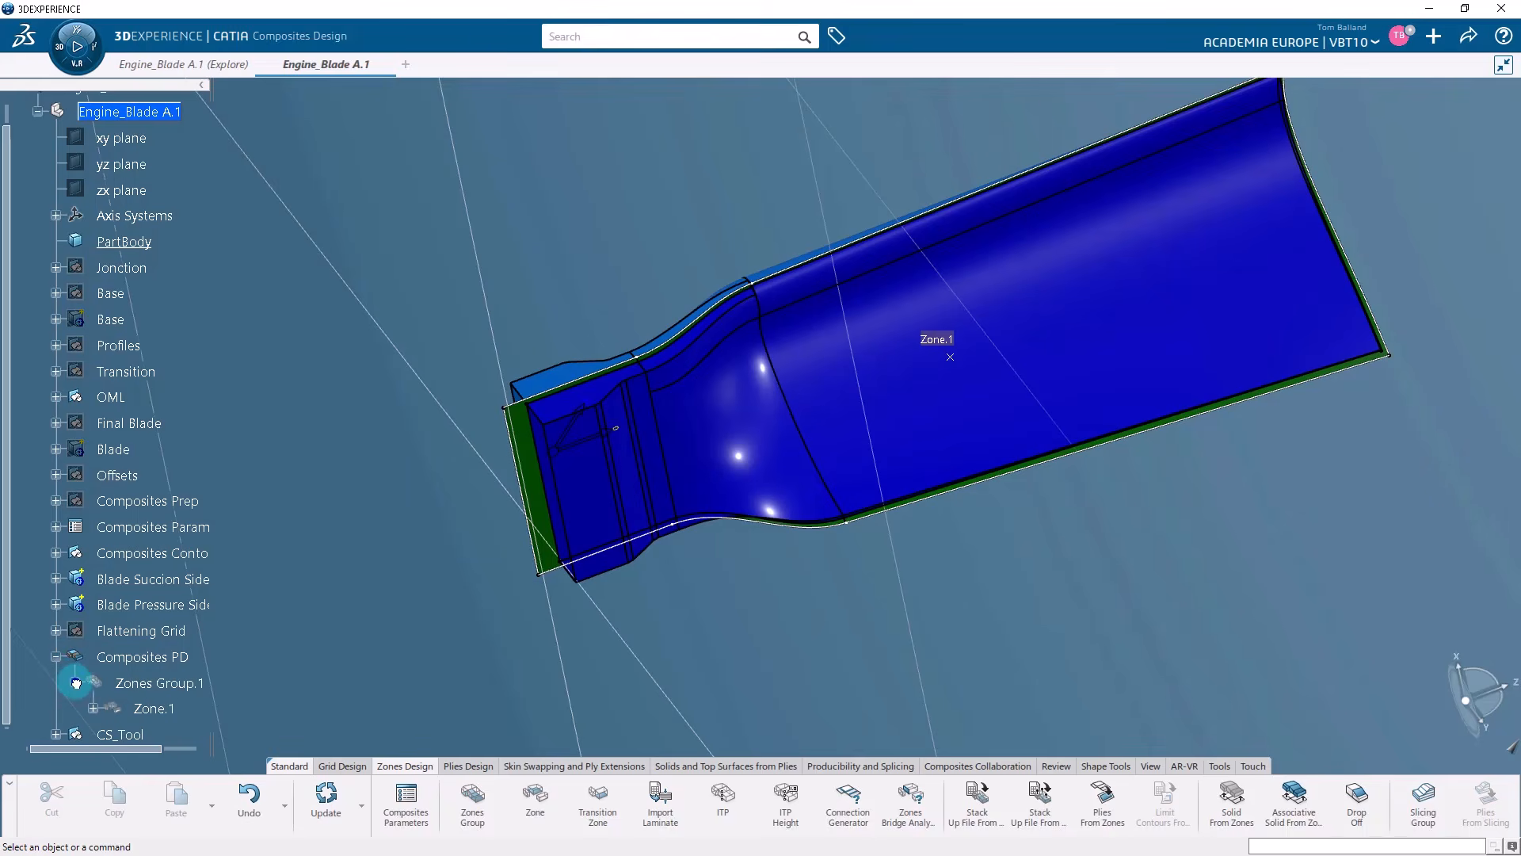
{"action": "left_click", "coordinate": [151, 709]}
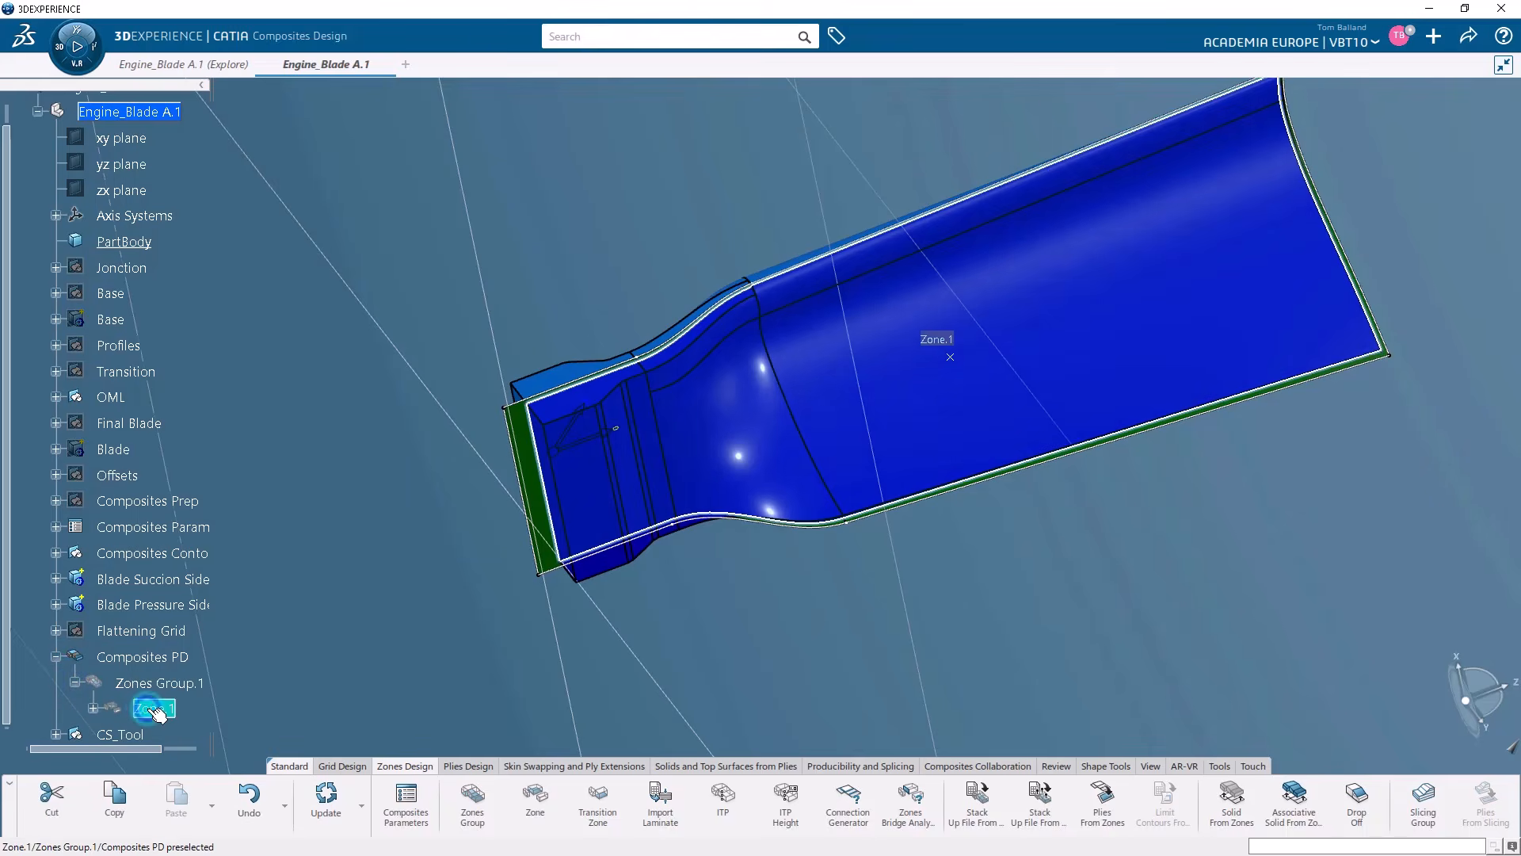
{"action": "left_click", "coordinate": [92, 708]}
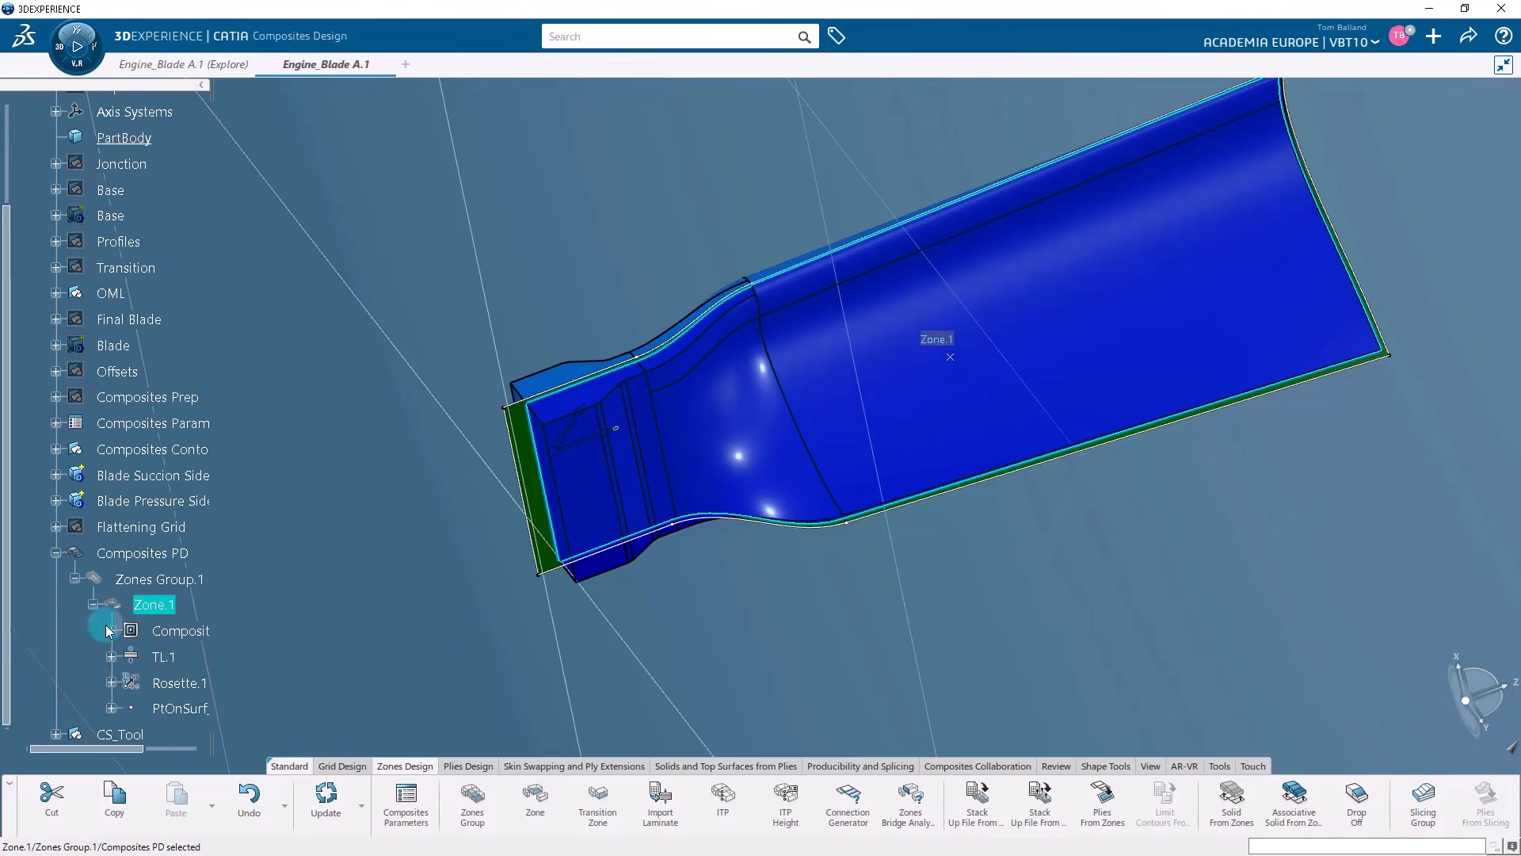
{"action": "left_click", "coordinate": [93, 604]}
{"action": "left_click", "coordinate": [75, 578]}
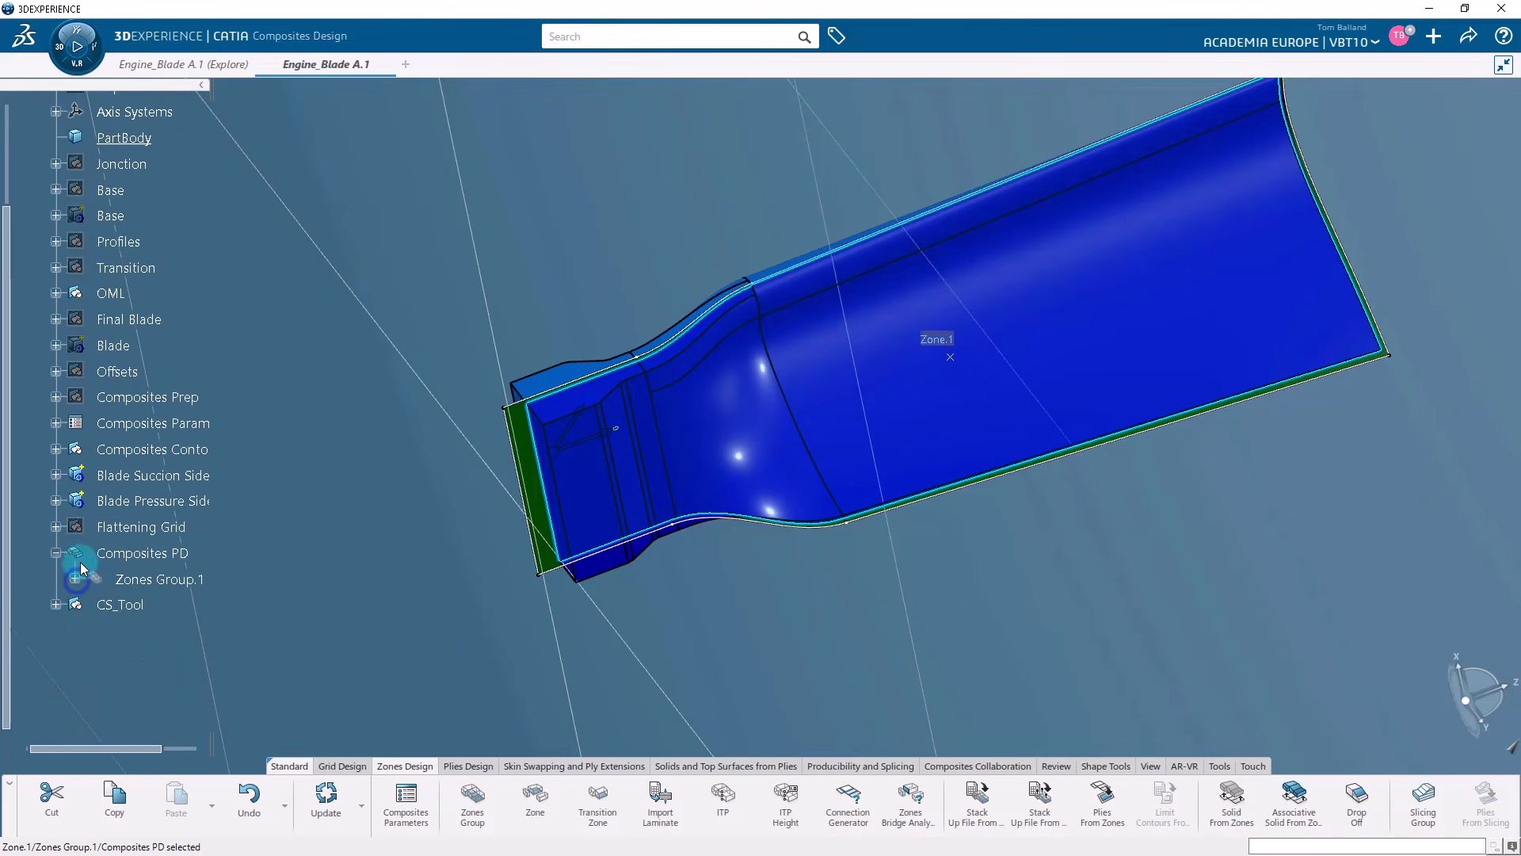
{"action": "left_click", "coordinate": [56, 553]}
{"action": "scroll", "coordinate": [137, 634], "scroll_direction": "up", "scroll_amount": 2}
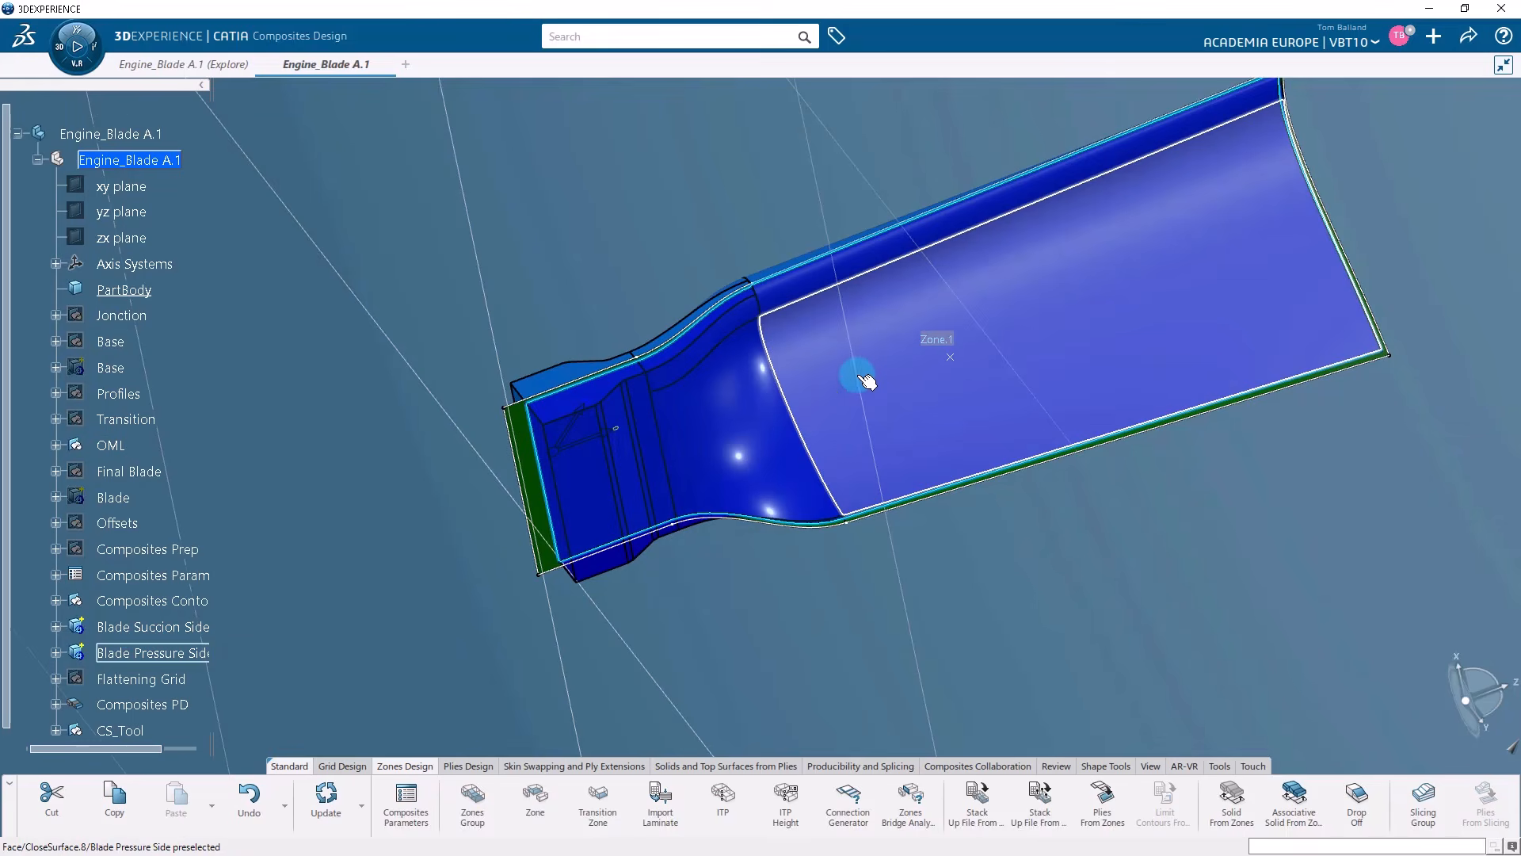
Start a slicing group with Blade Pressure Side as the solid and Zones Group.1 as the zones group.
{"action": "left_click", "coordinate": [891, 363]}
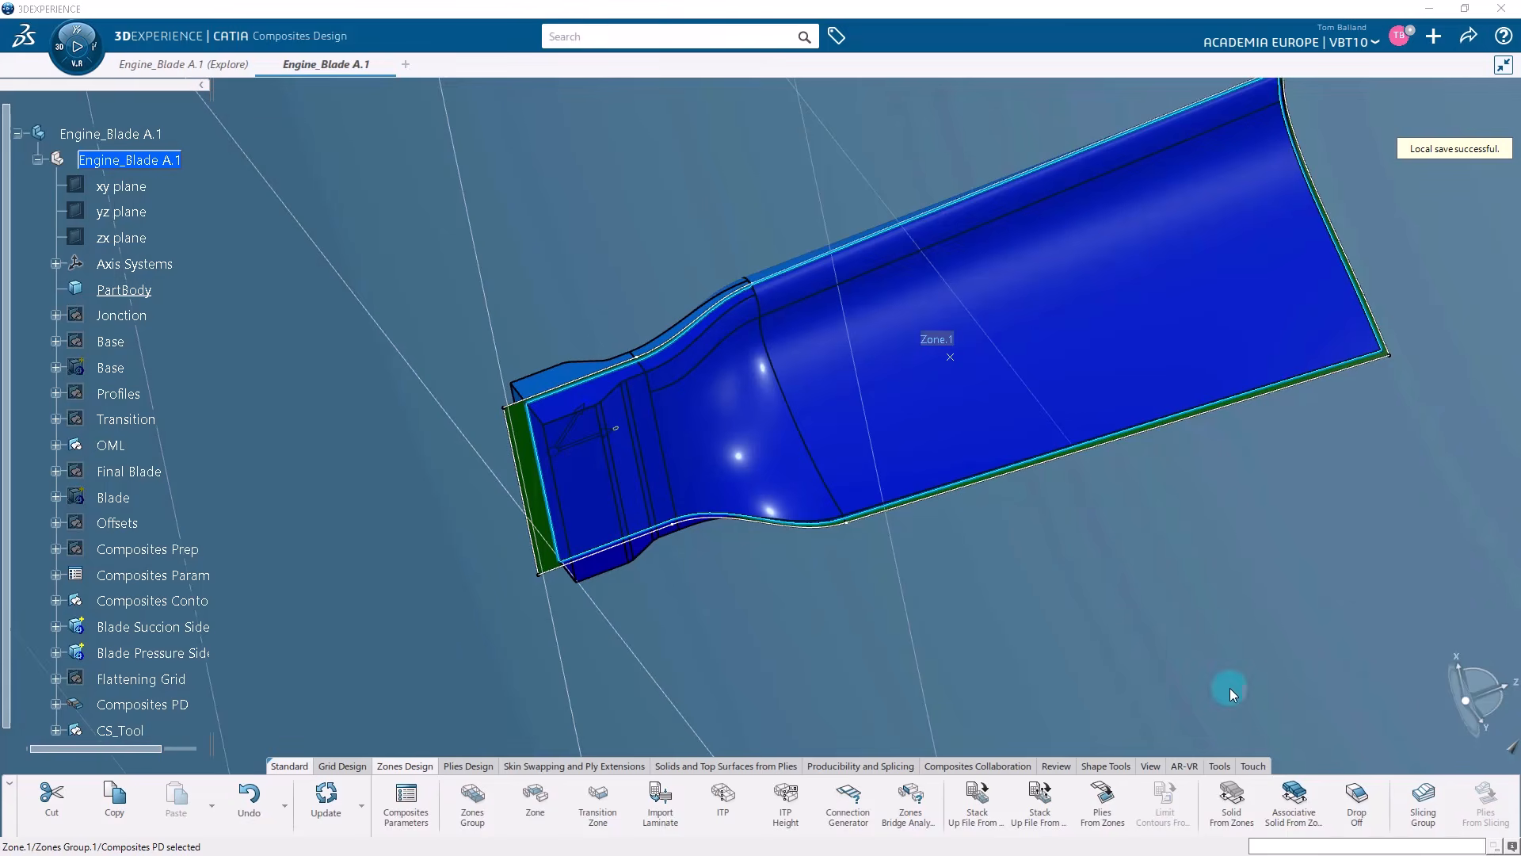
{"action": "left_click", "coordinate": [1424, 808]}
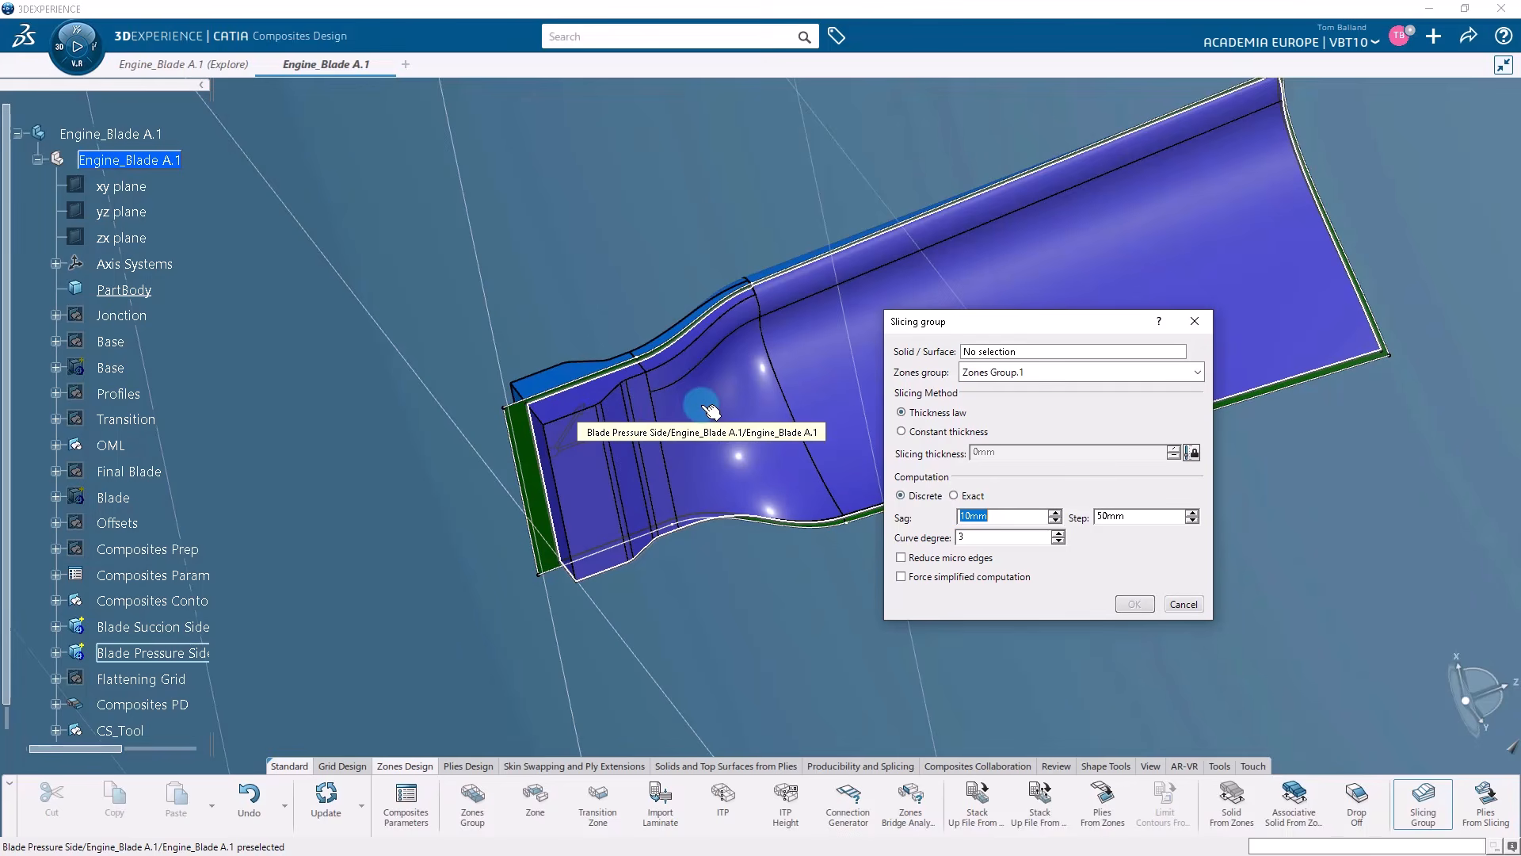
{"action": "left_click", "coordinate": [711, 411]}
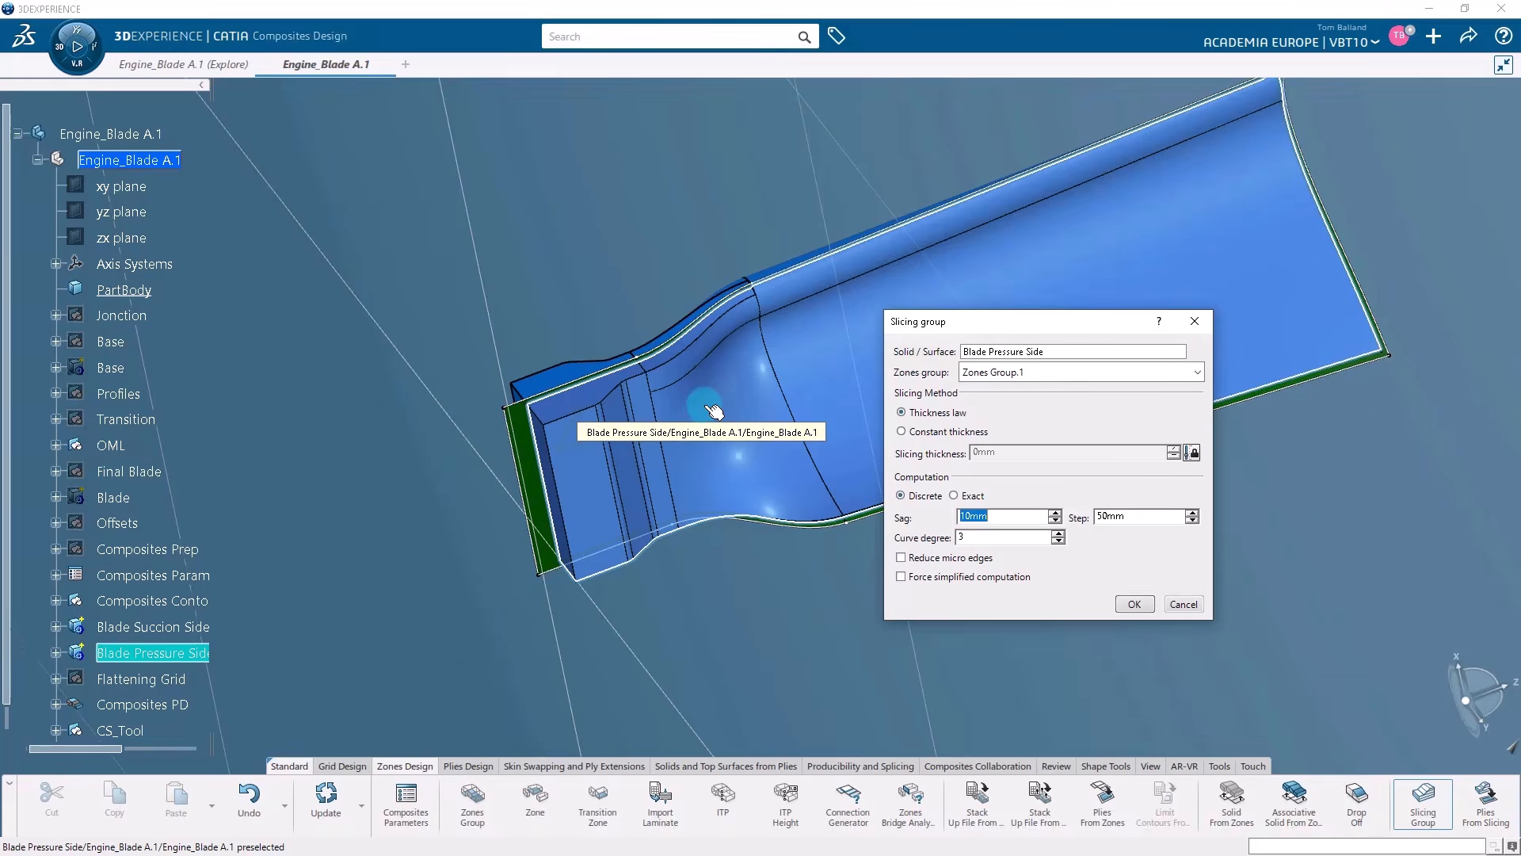
{"action": "left_click", "coordinate": [1195, 373]}
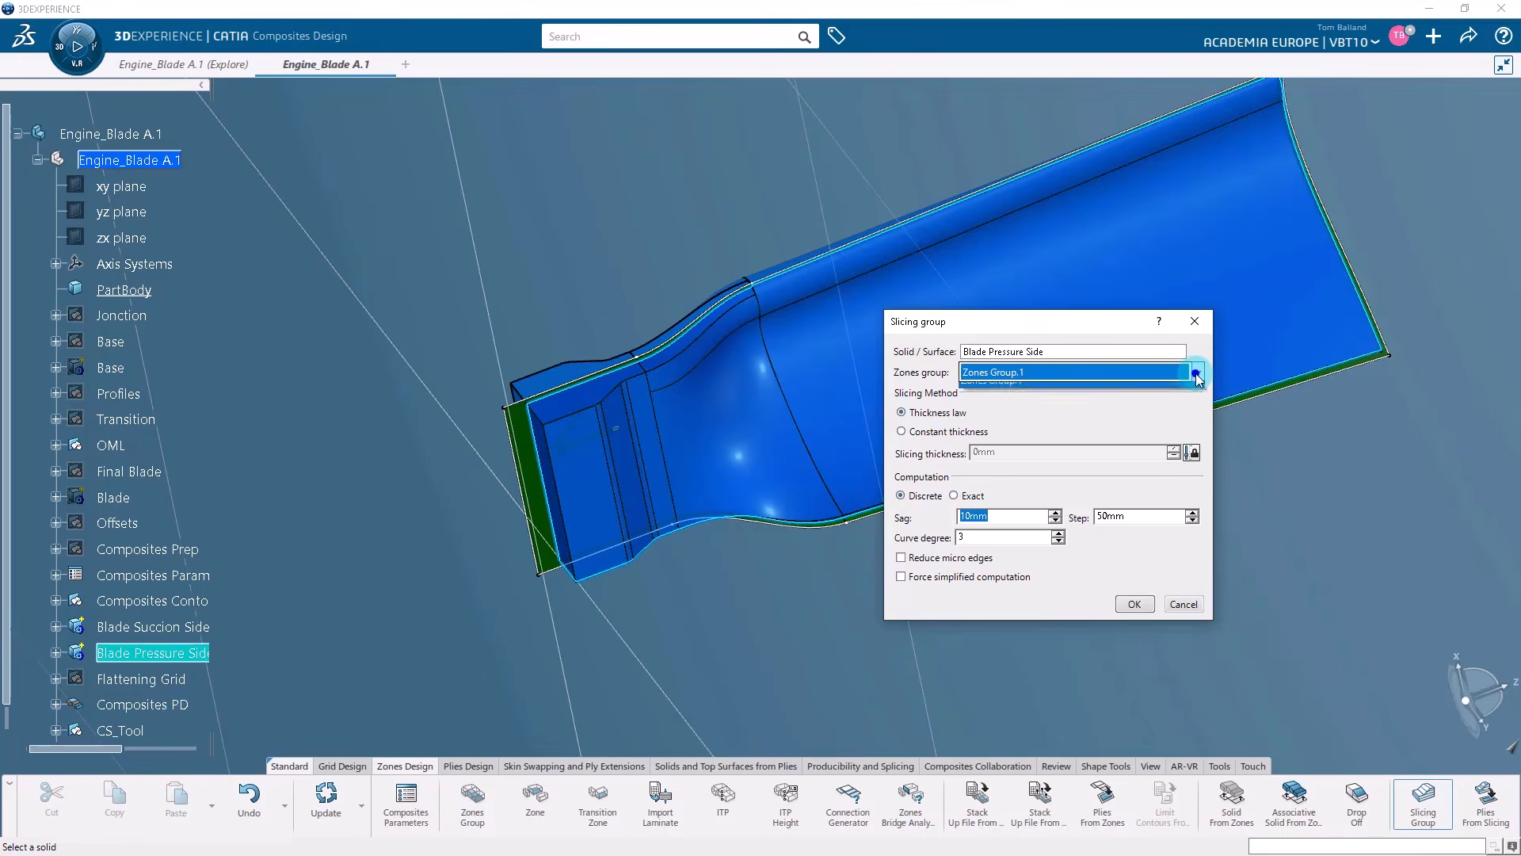
{"action": "left_click", "coordinate": [1178, 391]}
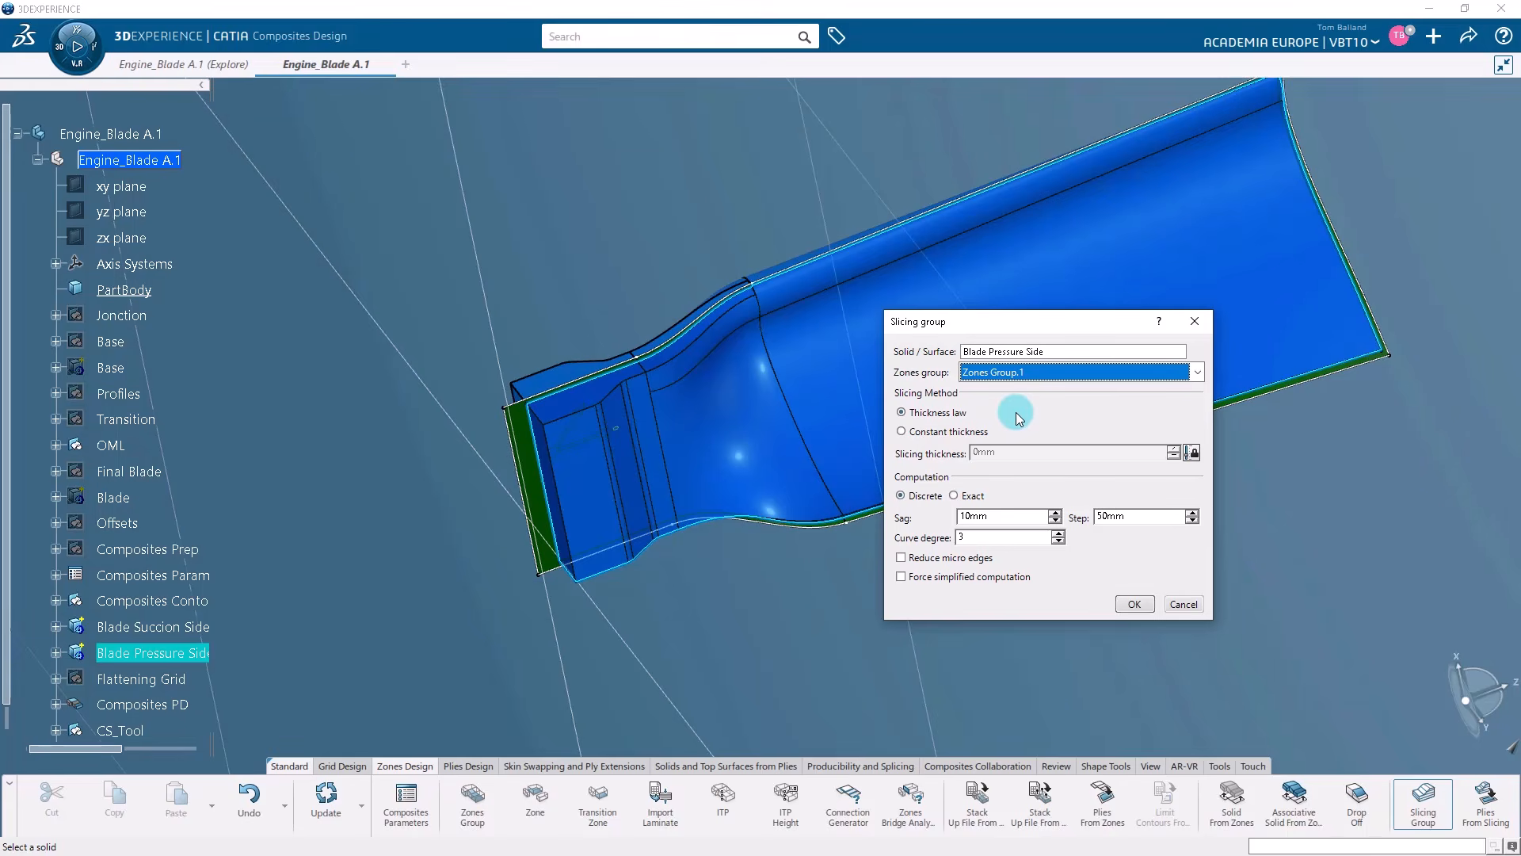
Set the slicing group to Thickness law and Discrete computation, enable Reduce micro edges, and generate the slicing curves.
{"action": "left_click", "coordinate": [901, 413]}
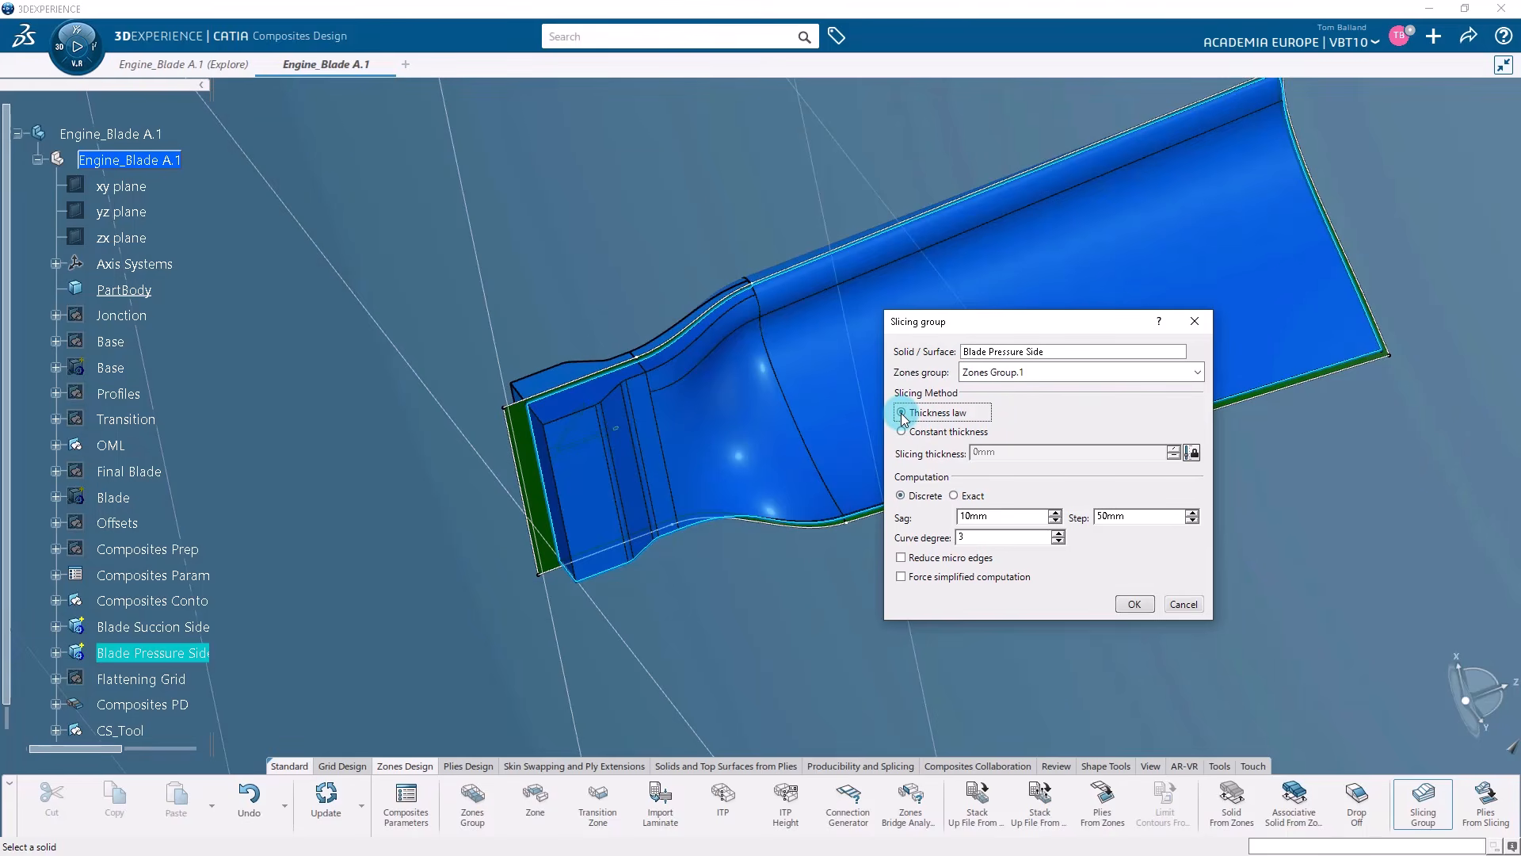
{"action": "left_click", "coordinate": [902, 496]}
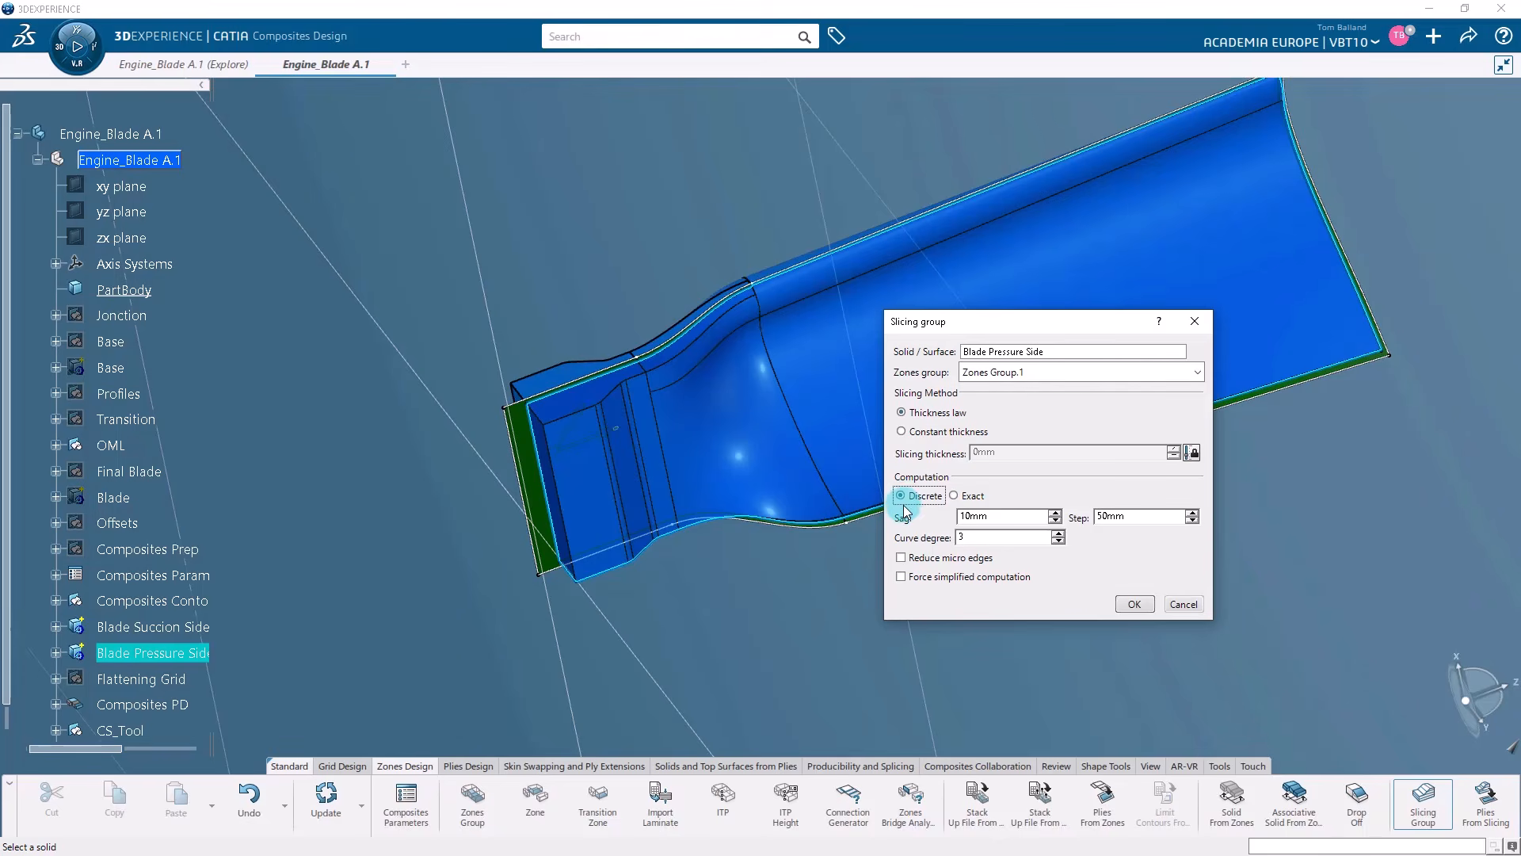
{"action": "left_click", "coordinate": [901, 558]}
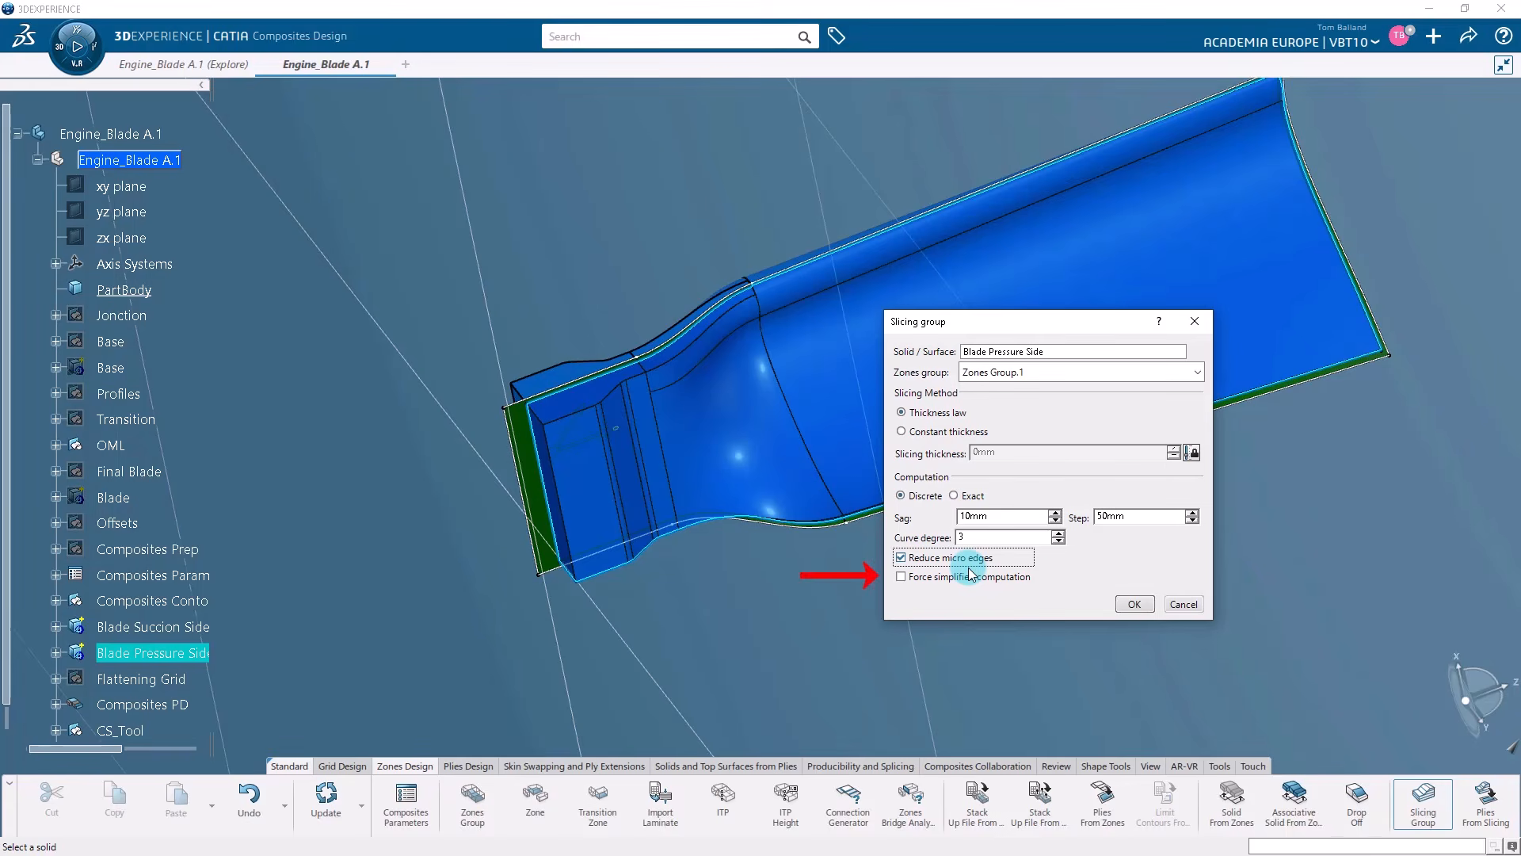
{"action": "left_click", "coordinate": [1131, 605]}
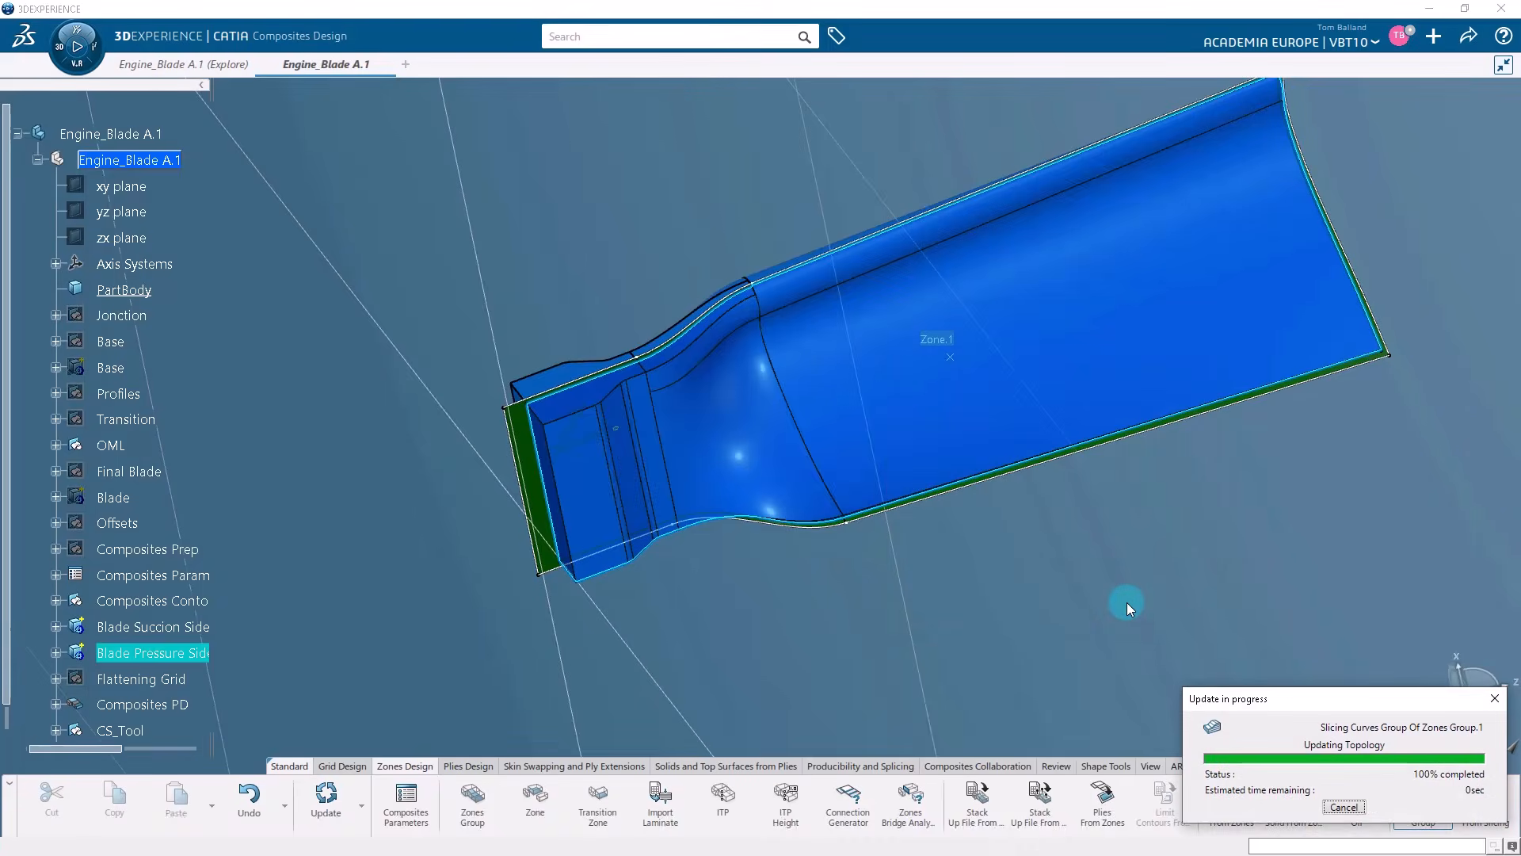
Examine the new slicing curves group in the tree, including the curves inside one of its last geometrical levels.
{"action": "middle_click_drag", "start_coordinate": [1053, 545], "coordinate": [934, 635]}
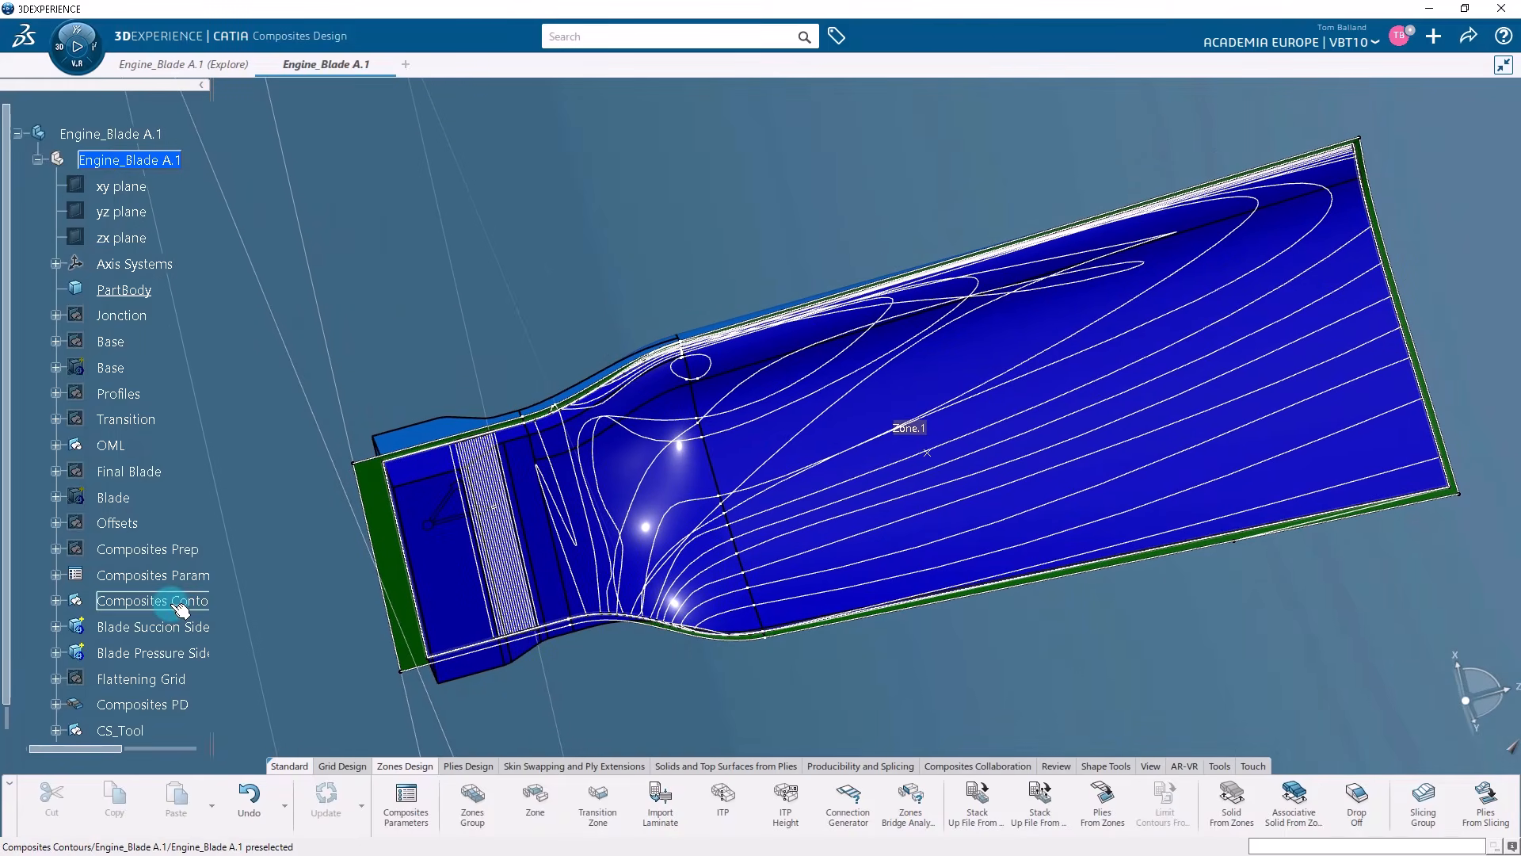
{"action": "scroll", "coordinate": [180, 608], "scroll_direction": "down", "scroll_amount": 1}
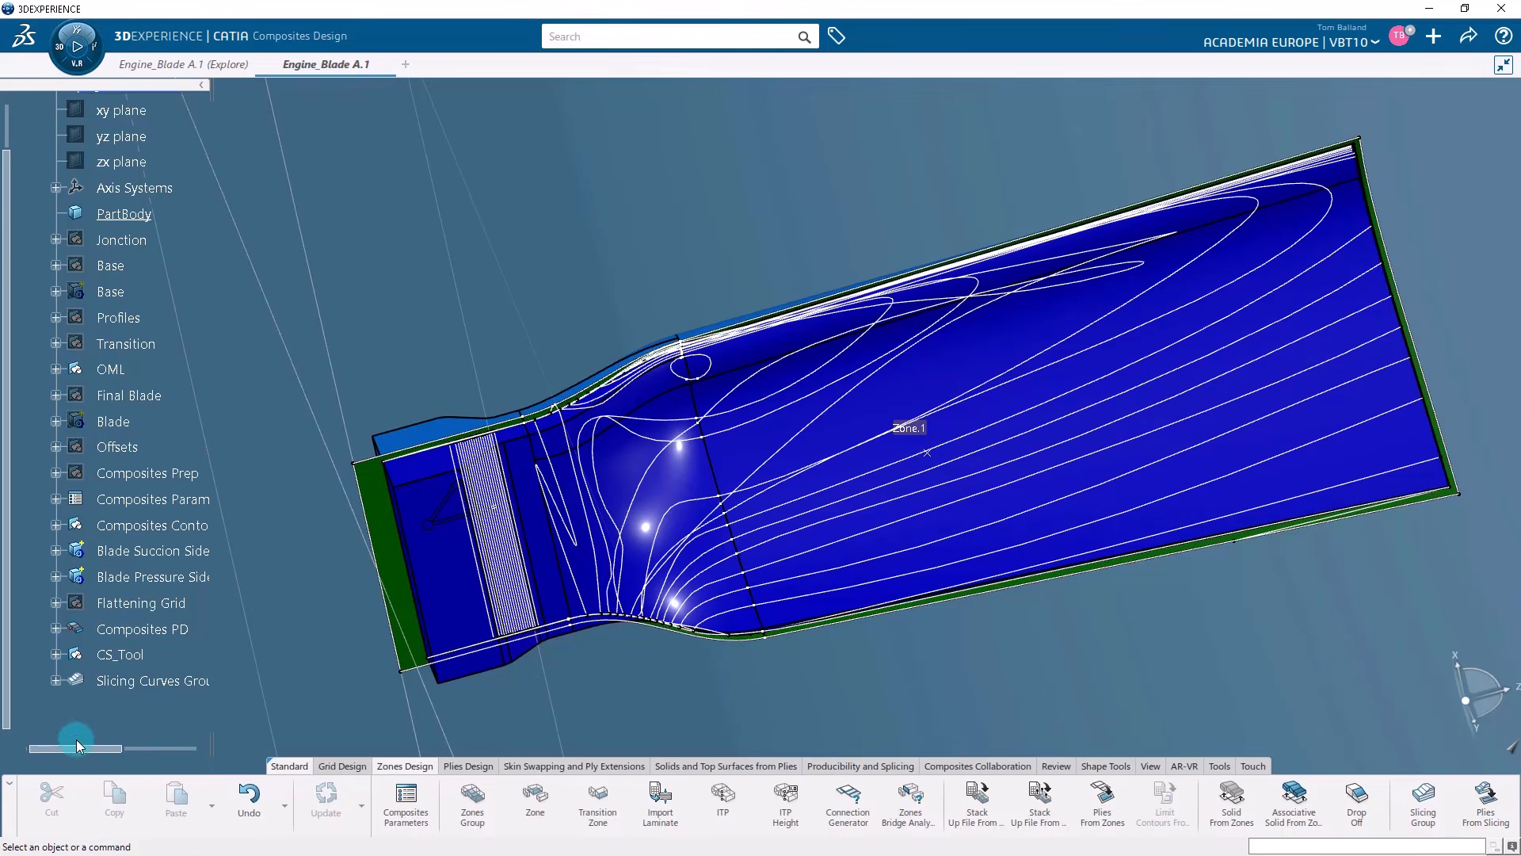
{"action": "left_click_drag", "start_coordinate": [77, 743], "coordinate": [88, 743]}
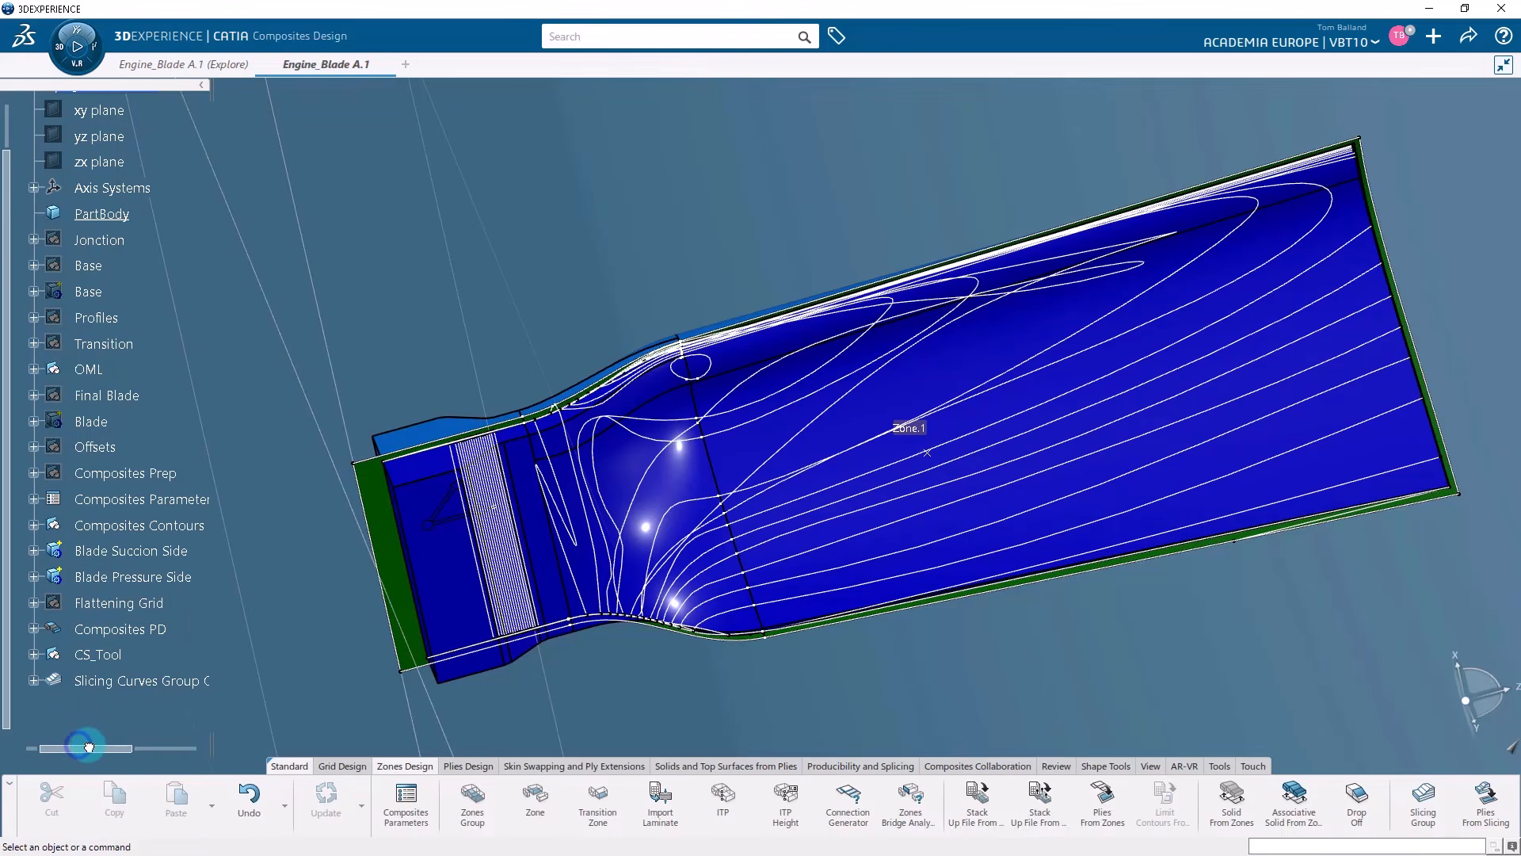
{"action": "left_click", "coordinate": [34, 682]}
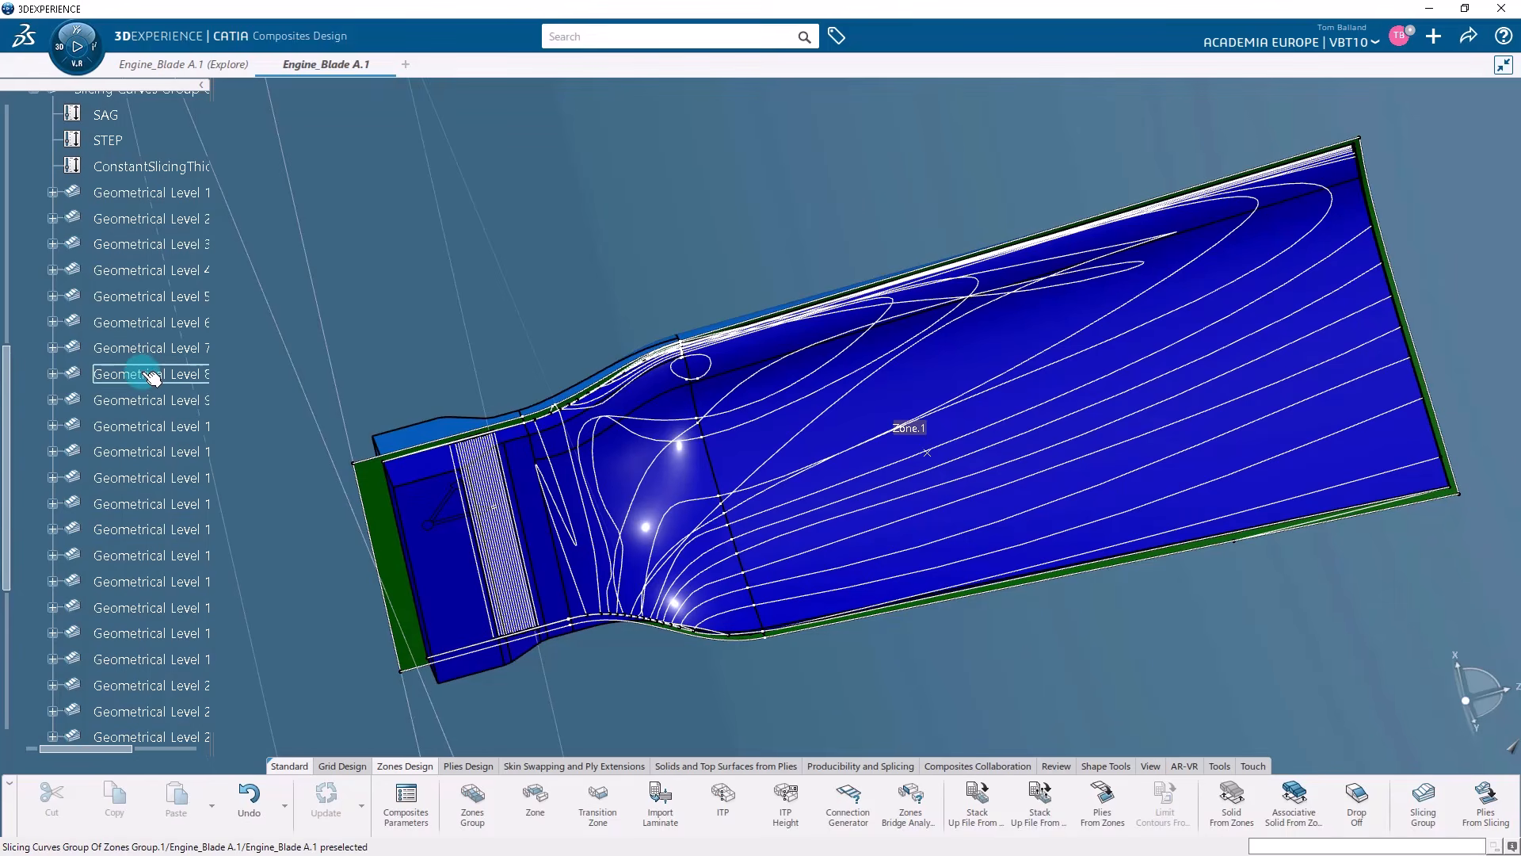
{"action": "scroll", "coordinate": [151, 380], "scroll_direction": "down", "scroll_amount": 6}
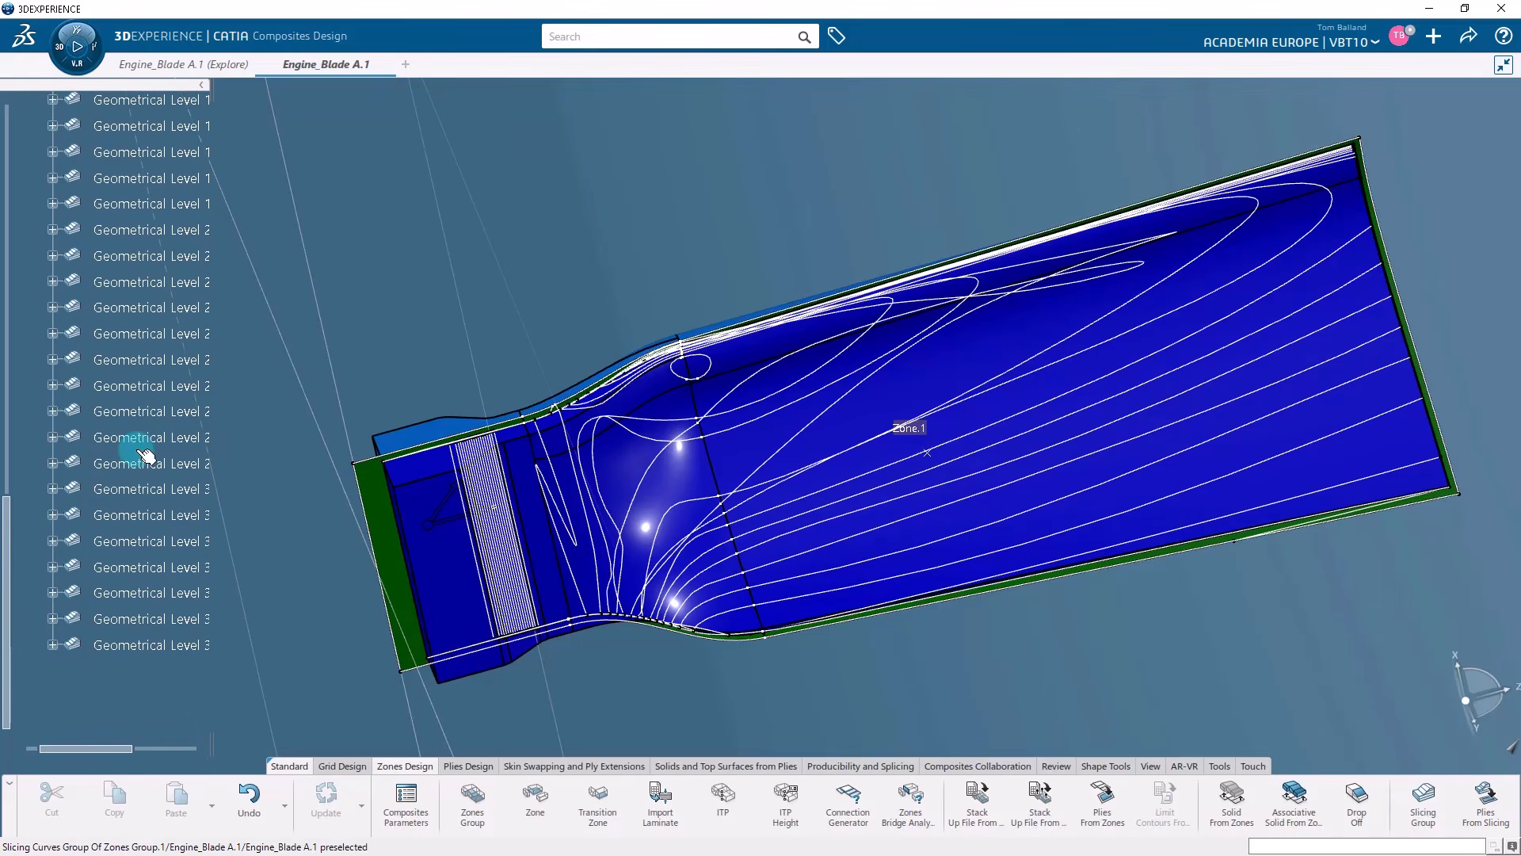
{"action": "left_click", "coordinate": [115, 489]}
{"action": "left_click", "coordinate": [53, 489]}
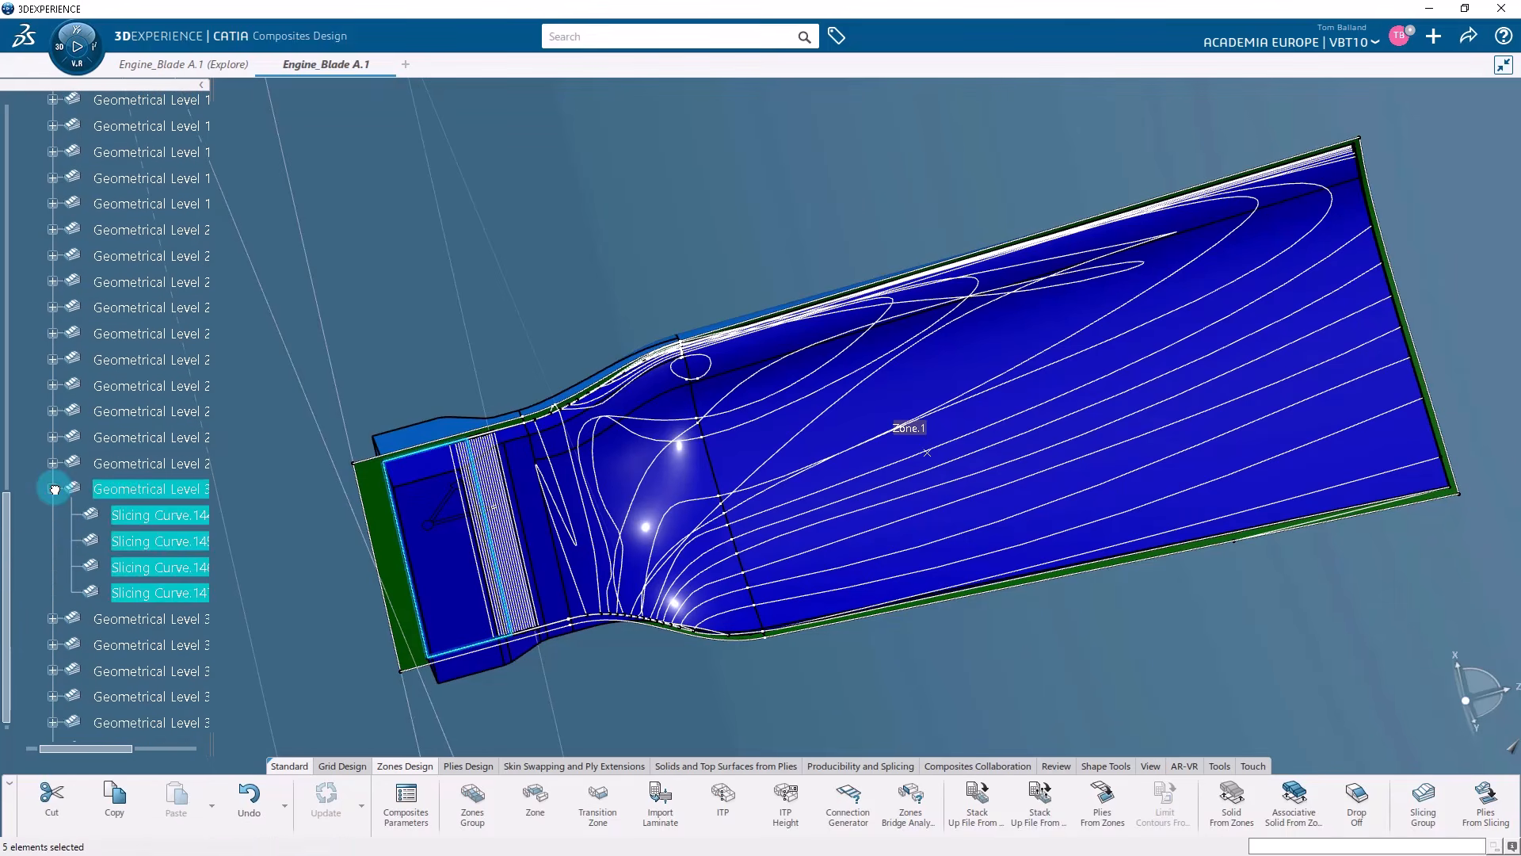
{"action": "left_click", "coordinate": [53, 489]}
{"action": "scroll", "coordinate": [94, 530], "scroll_direction": "up", "scroll_amount": 5}
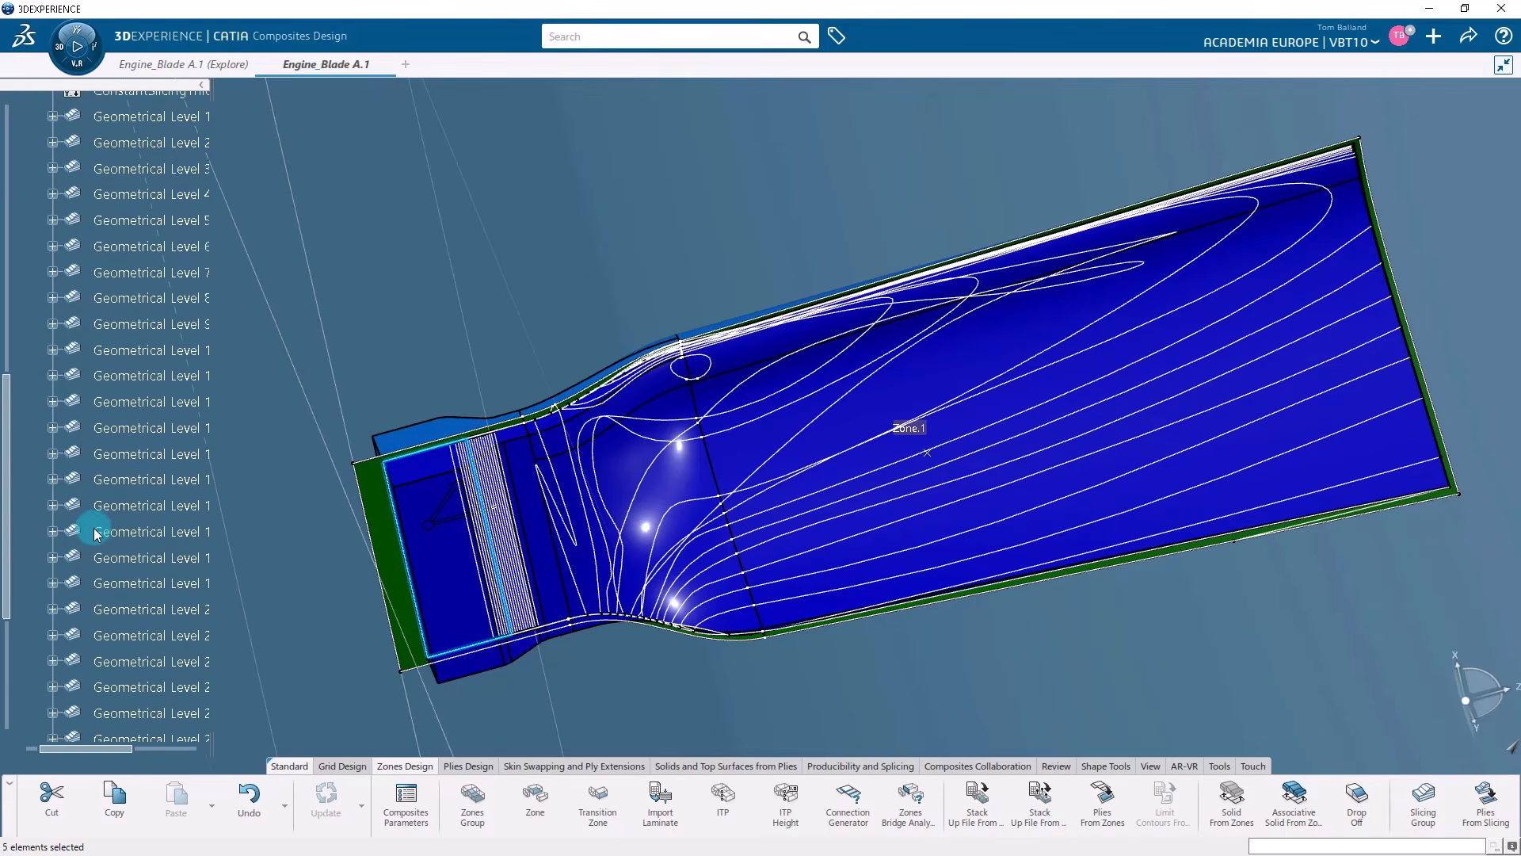
{"action": "scroll", "coordinate": [95, 530], "scroll_direction": "up", "scroll_amount": 5}
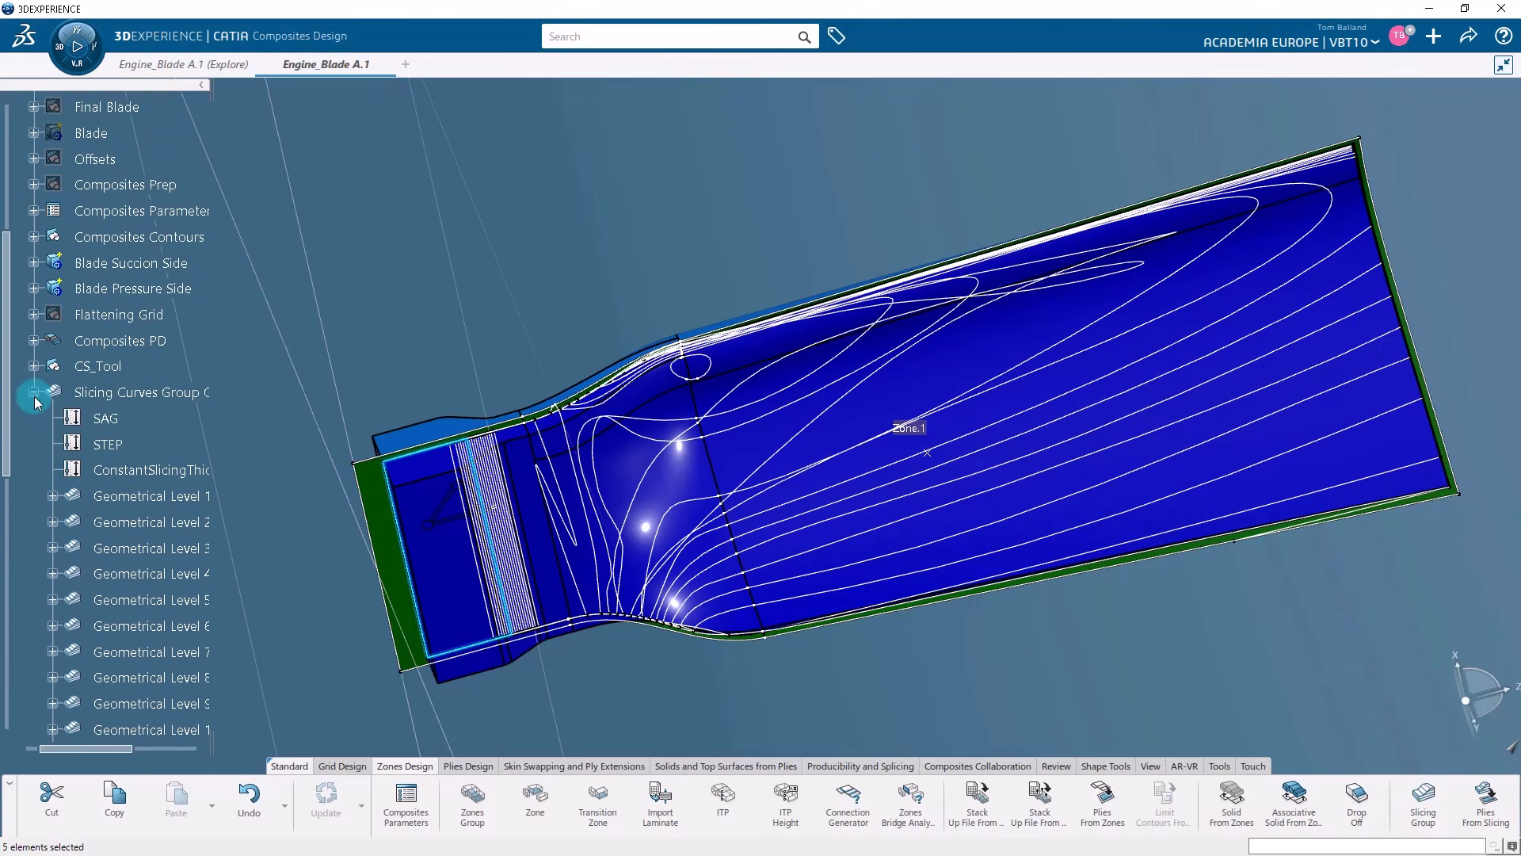
{"action": "left_click", "coordinate": [34, 393]}
{"action": "scroll", "coordinate": [136, 549], "scroll_direction": "up", "scroll_amount": 4}
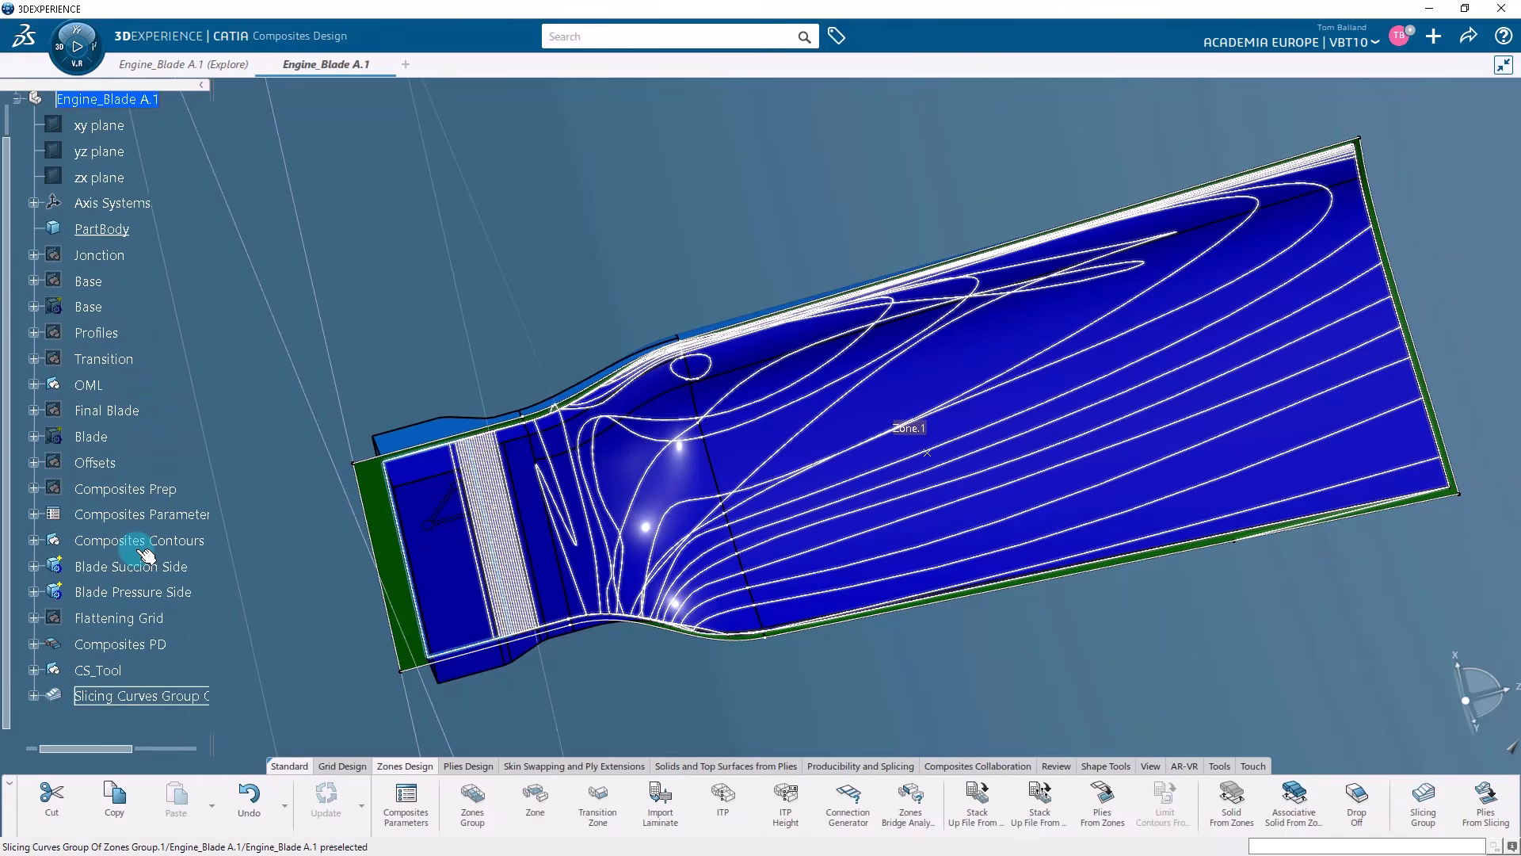
{"action": "scroll", "coordinate": [146, 555], "scroll_direction": "up", "scroll_amount": 1}
{"action": "scroll", "coordinate": [142, 550], "scroll_direction": "down", "scroll_amount": 1}
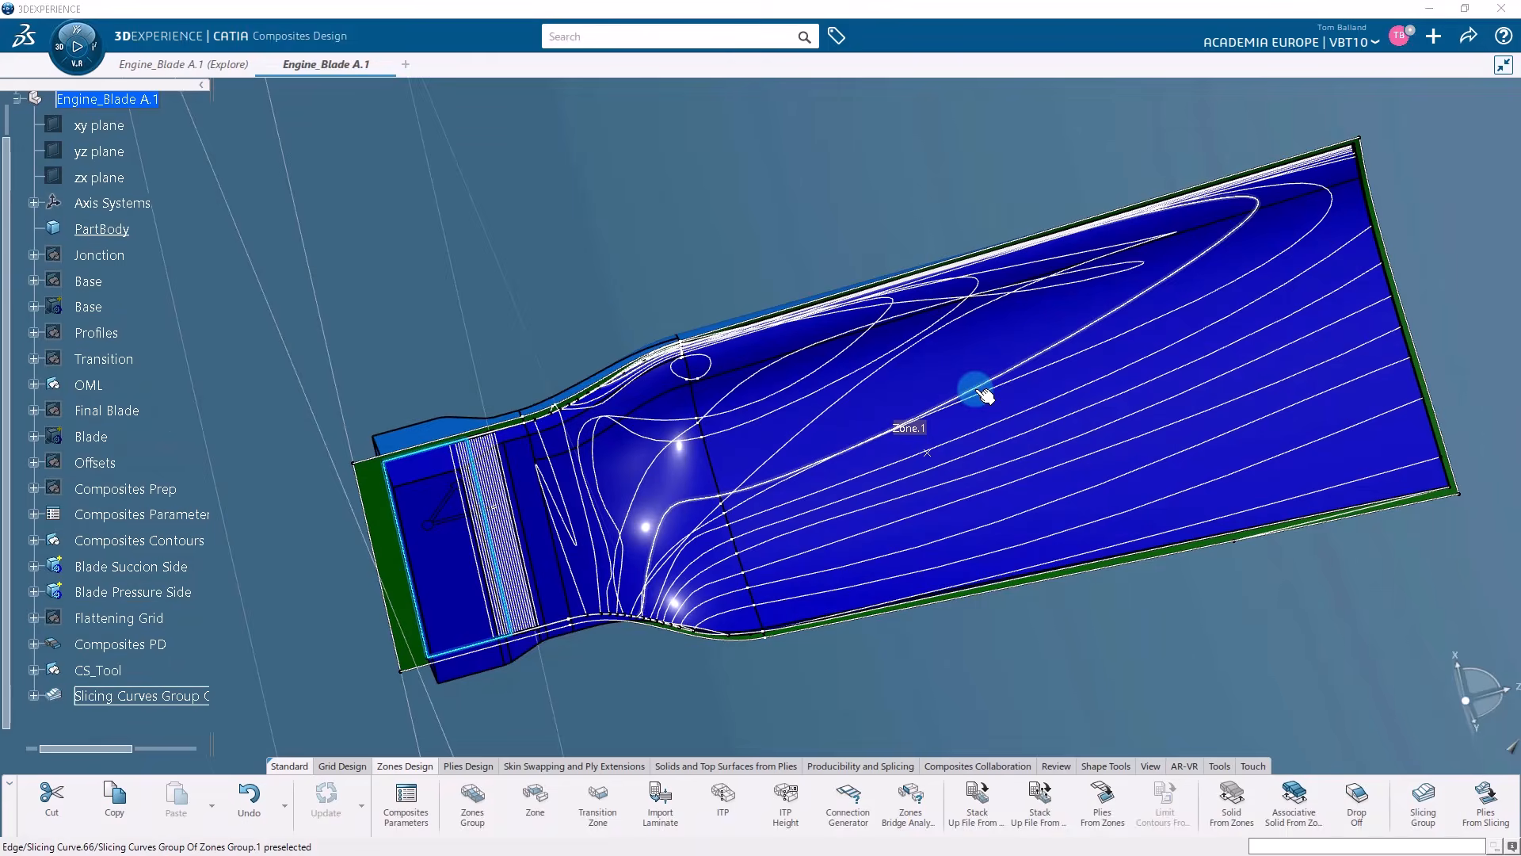
{"action": "left_click", "coordinate": [1109, 537]}
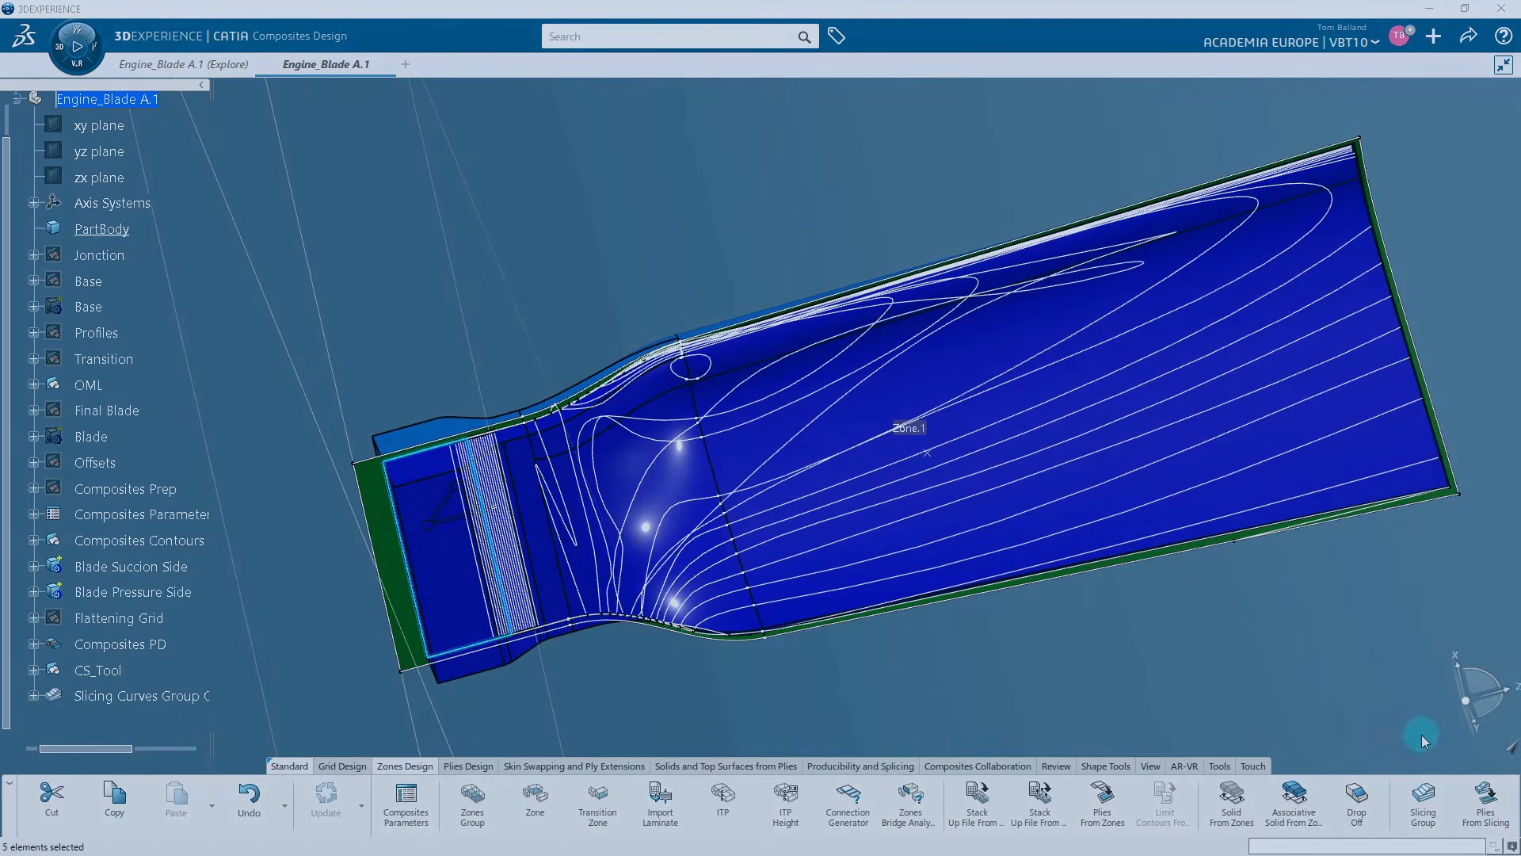
Generate plies from the Zones Group.1 slicing curves group, creating a new plies group for them.
{"action": "left_click", "coordinate": [1482, 800]}
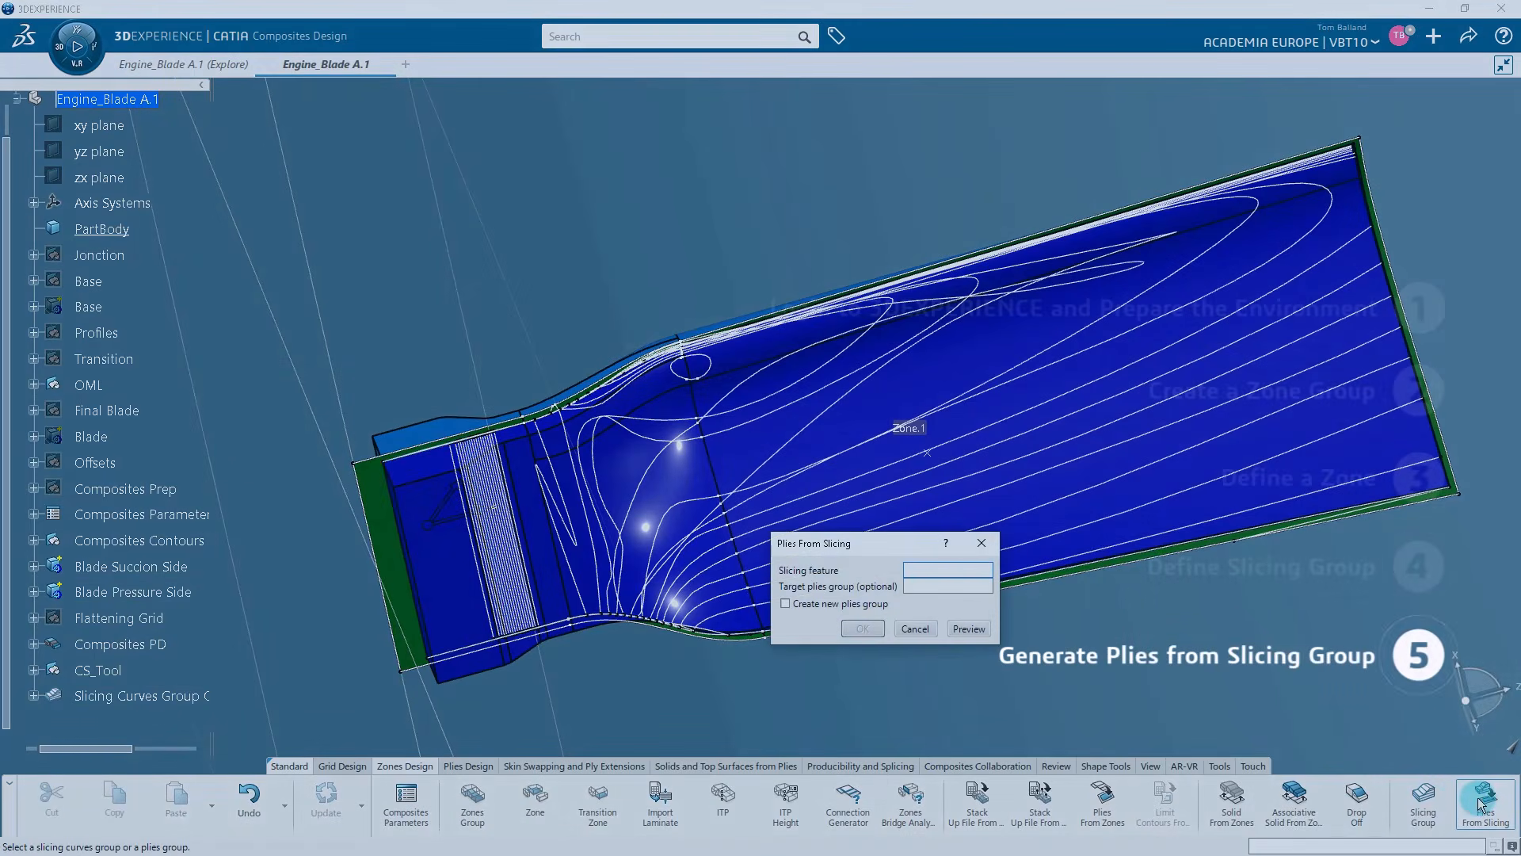
{"action": "left_click", "coordinate": [235, 691]}
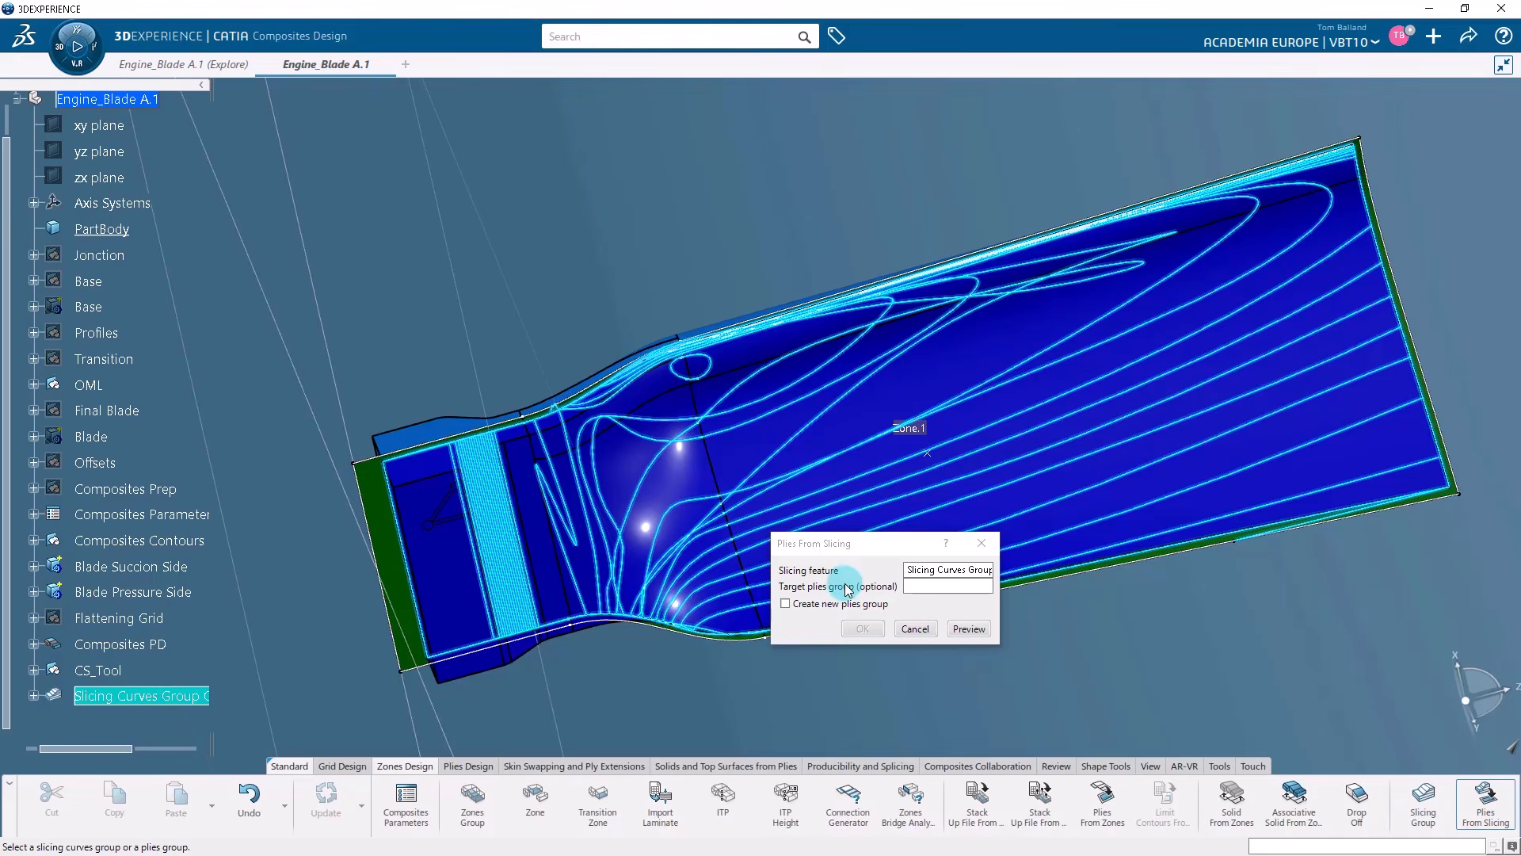
{"action": "left_click", "coordinate": [828, 606]}
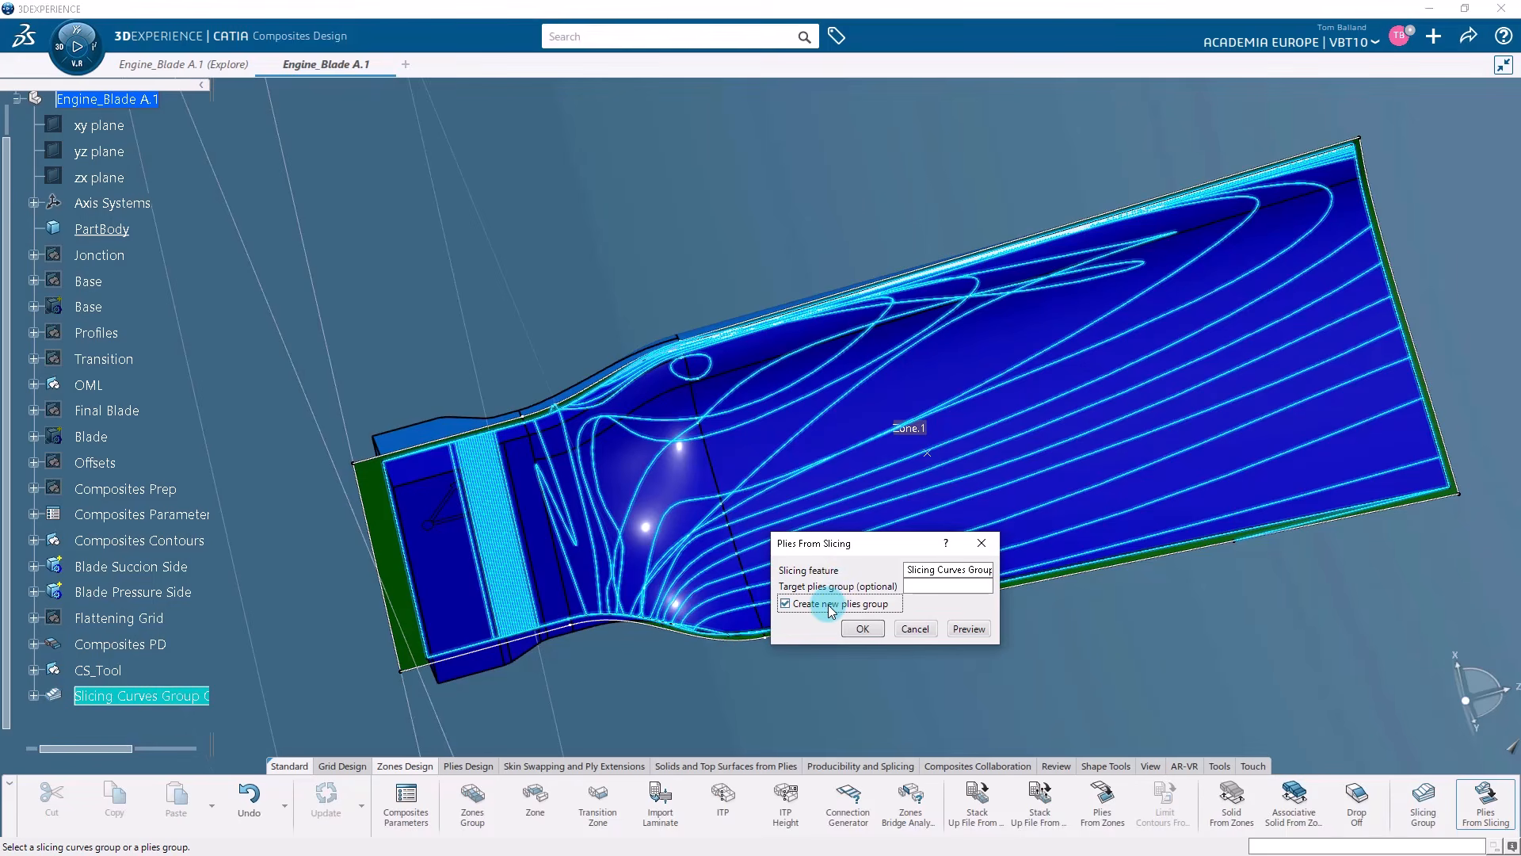
{"action": "left_click", "coordinate": [860, 629]}
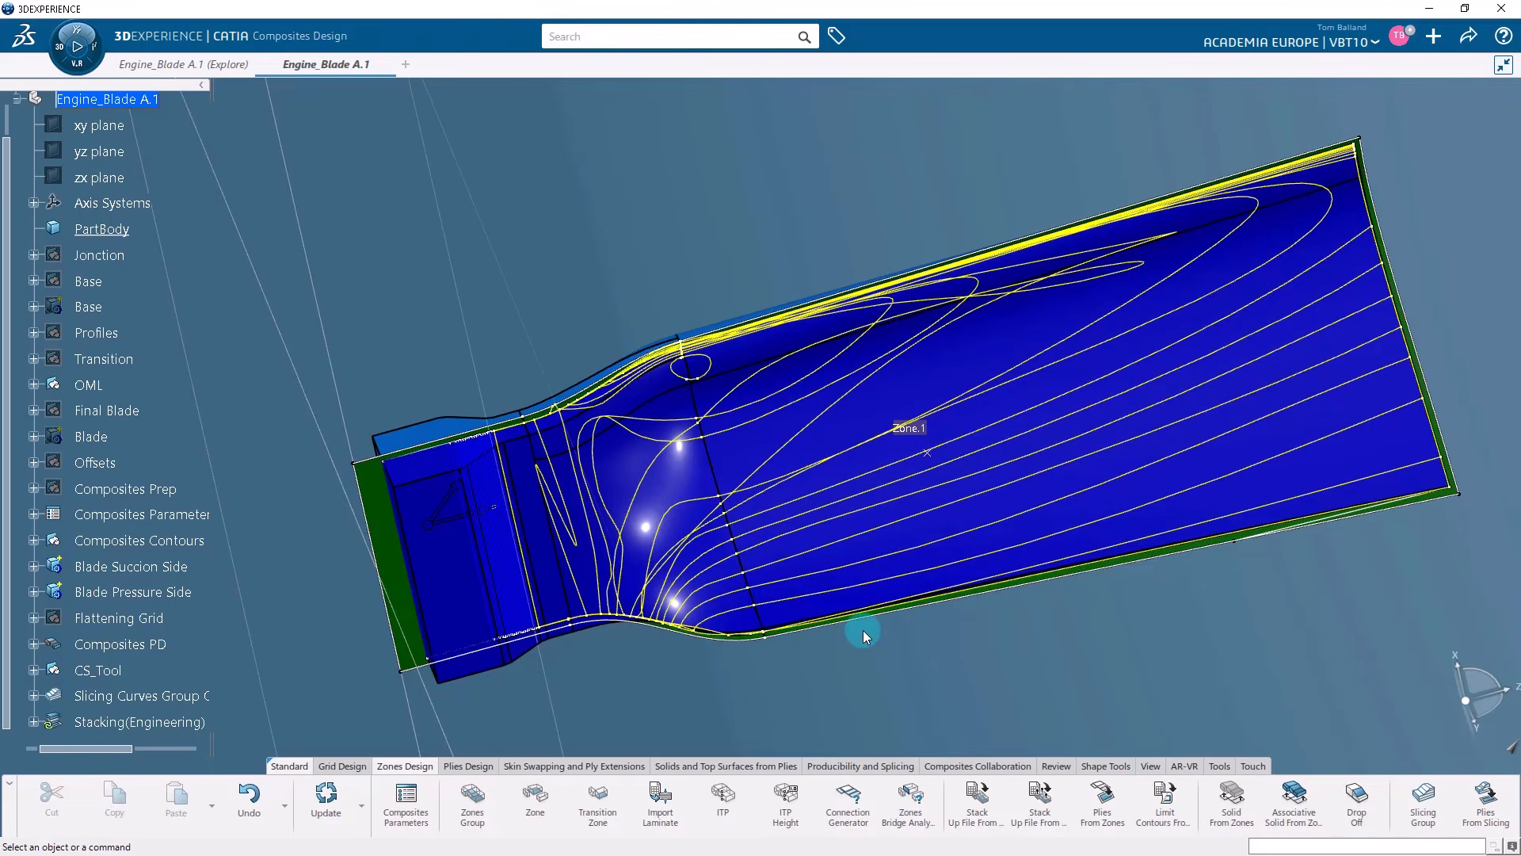
{"action": "middle_click_drag", "start_coordinate": [816, 691], "coordinate": [851, 697]}
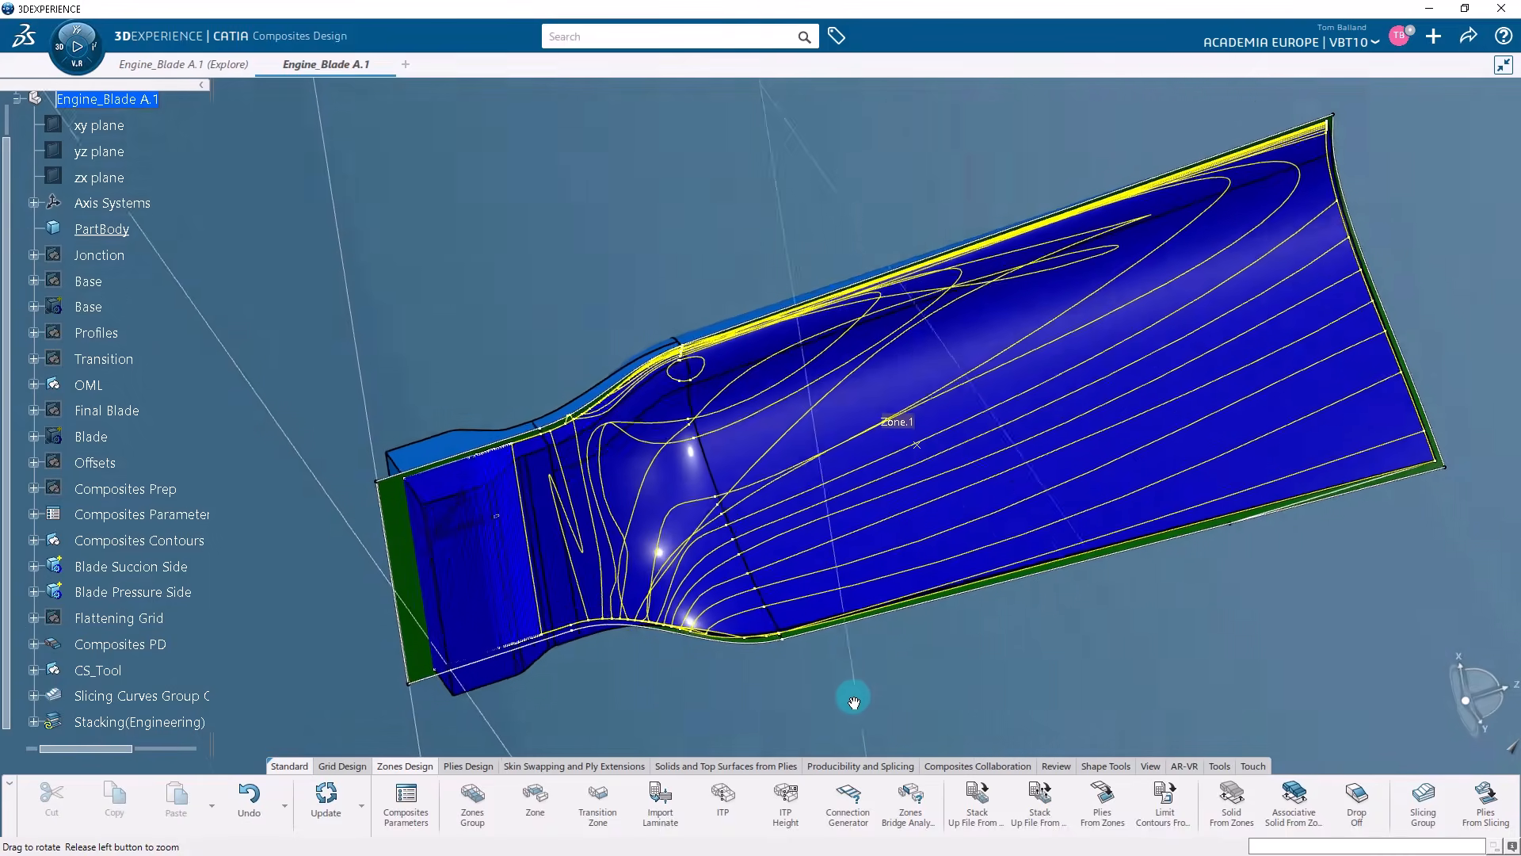